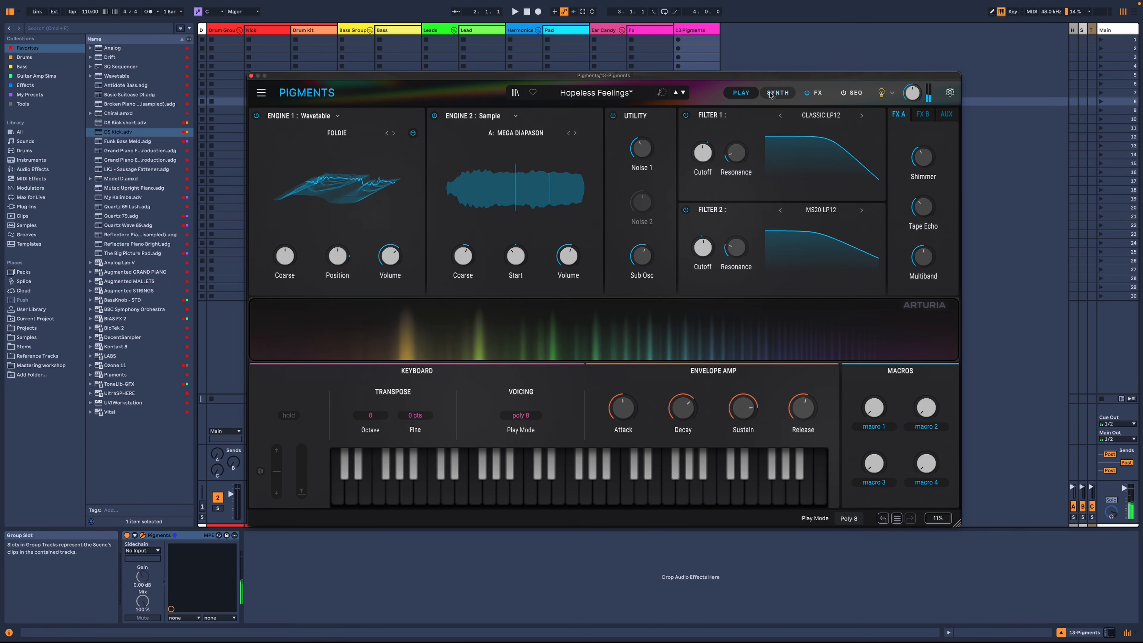
# Start a new default preset and work in the synth view
pyautogui.click(790, 93)
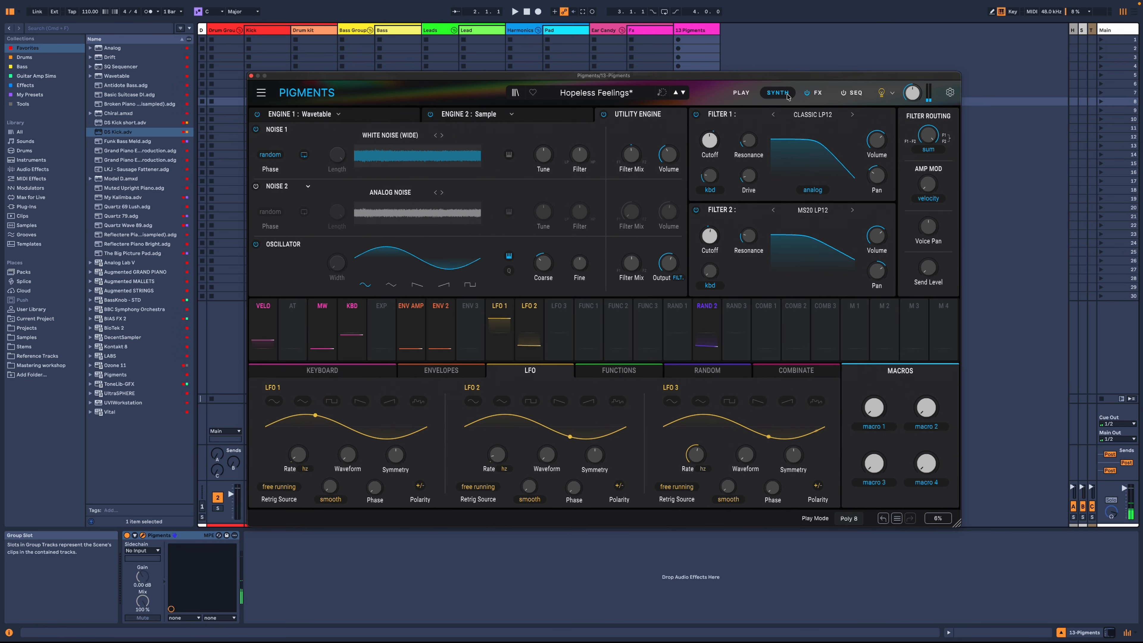
pyautogui.click(262, 93)
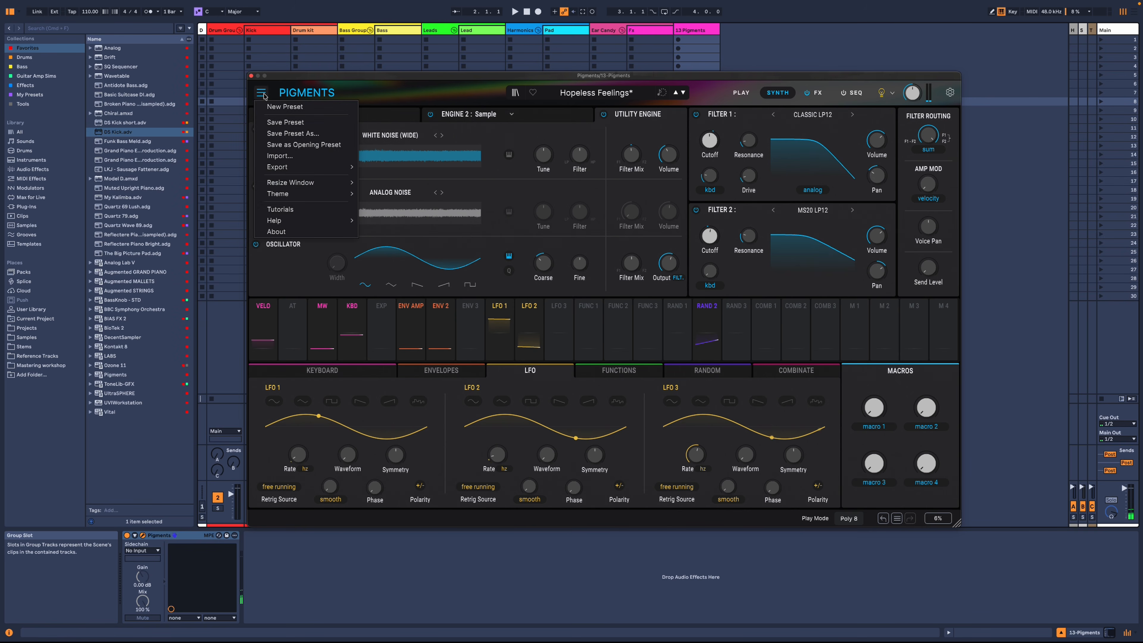
pyautogui.click(295, 108)
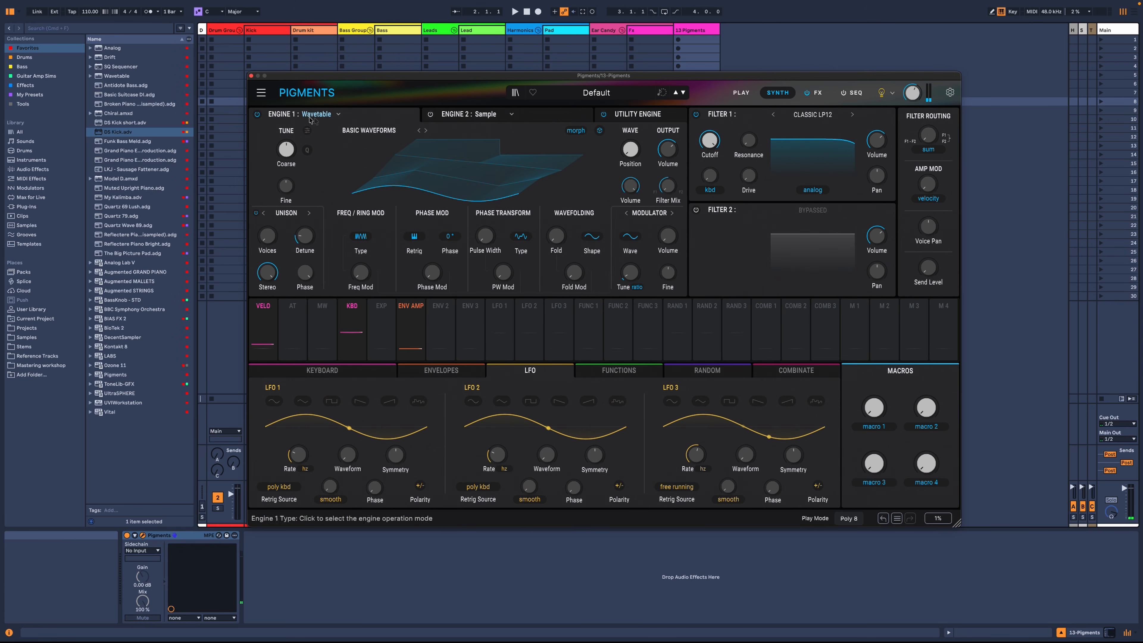
# Load the Foldie wavetable from the Fold category into Engine 1
pyautogui.click(393, 134)
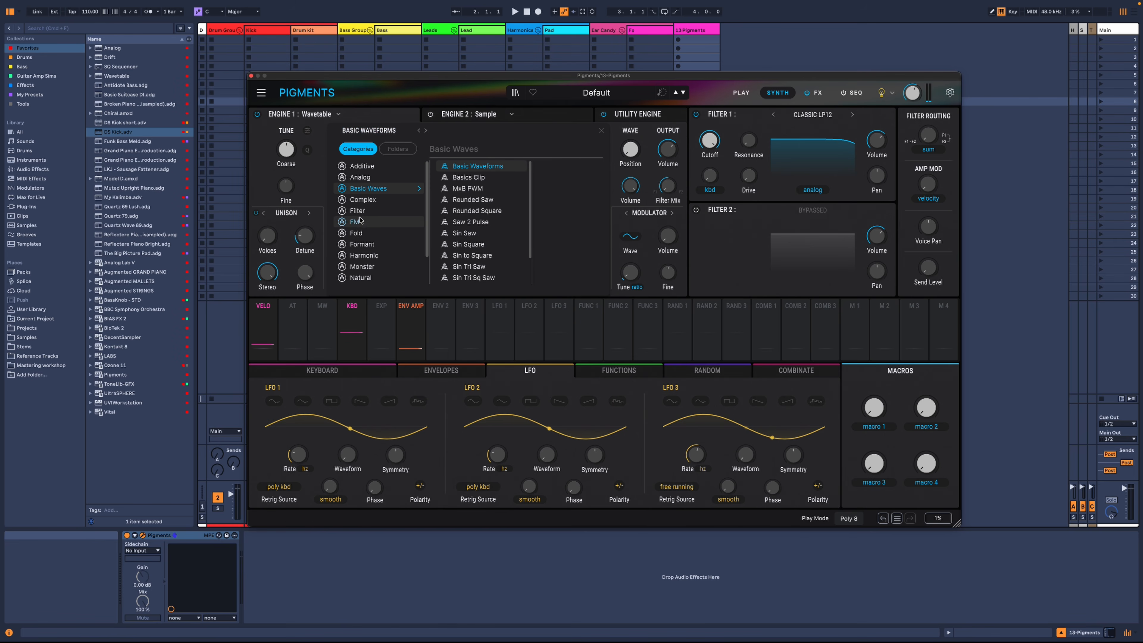
pyautogui.click(360, 234)
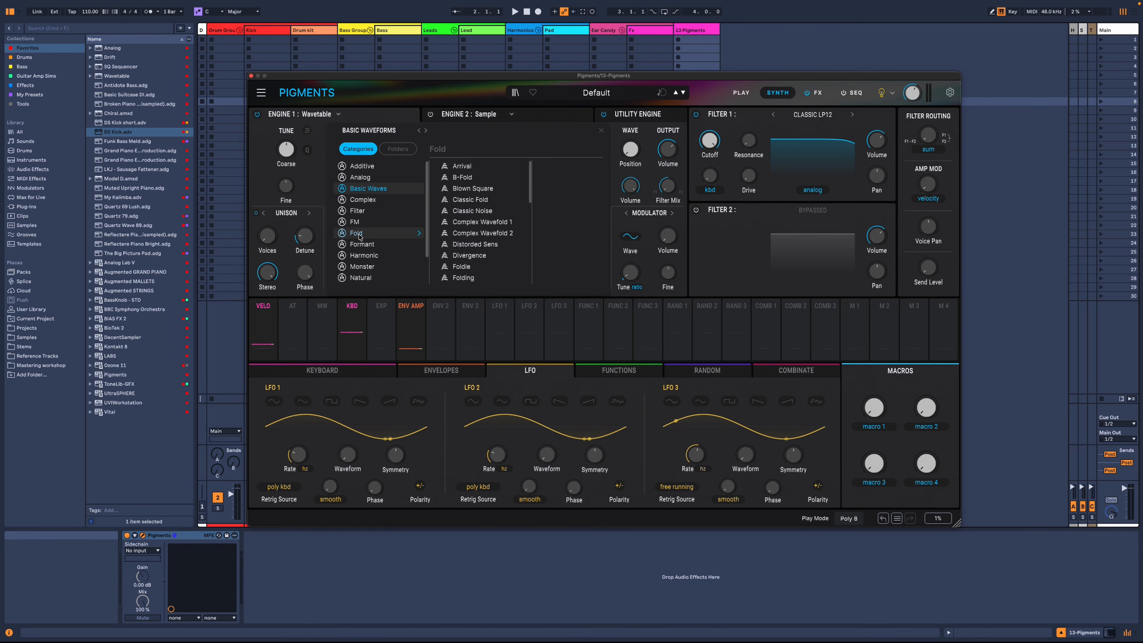
pyautogui.click(462, 267)
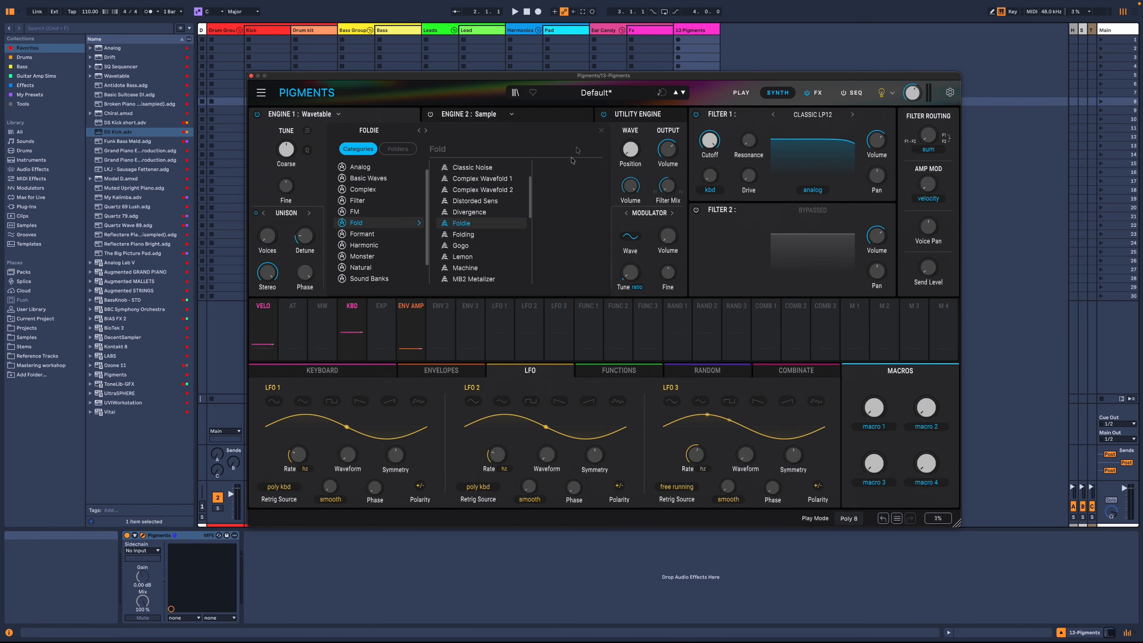
pyautogui.click(601, 130)
pyautogui.moveTo(478, 156); pyautogui.dragTo(560, 99)
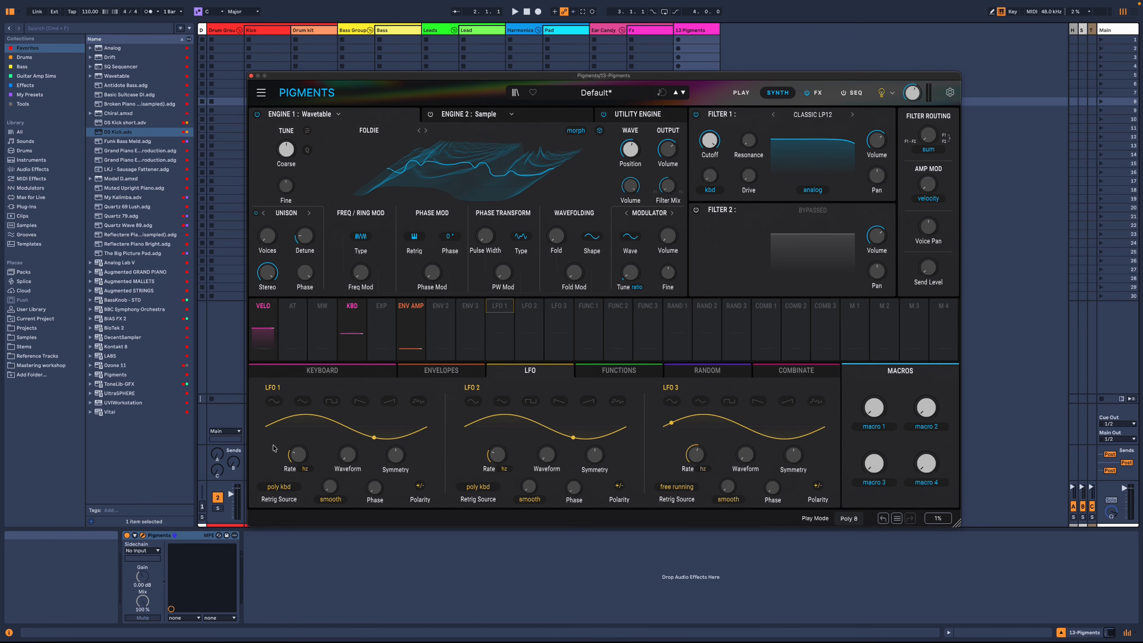
# Set LFO 1's retrigger source to Free Running and slow its rate to below 0.5 Hz
pyautogui.click(278, 487)
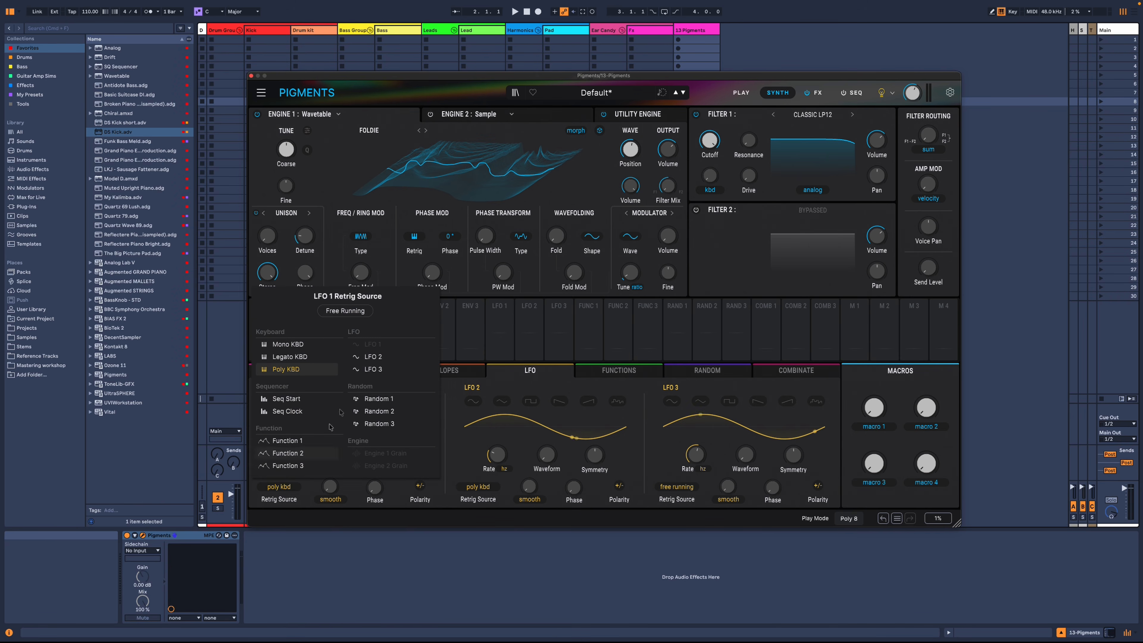
pyautogui.click(346, 311)
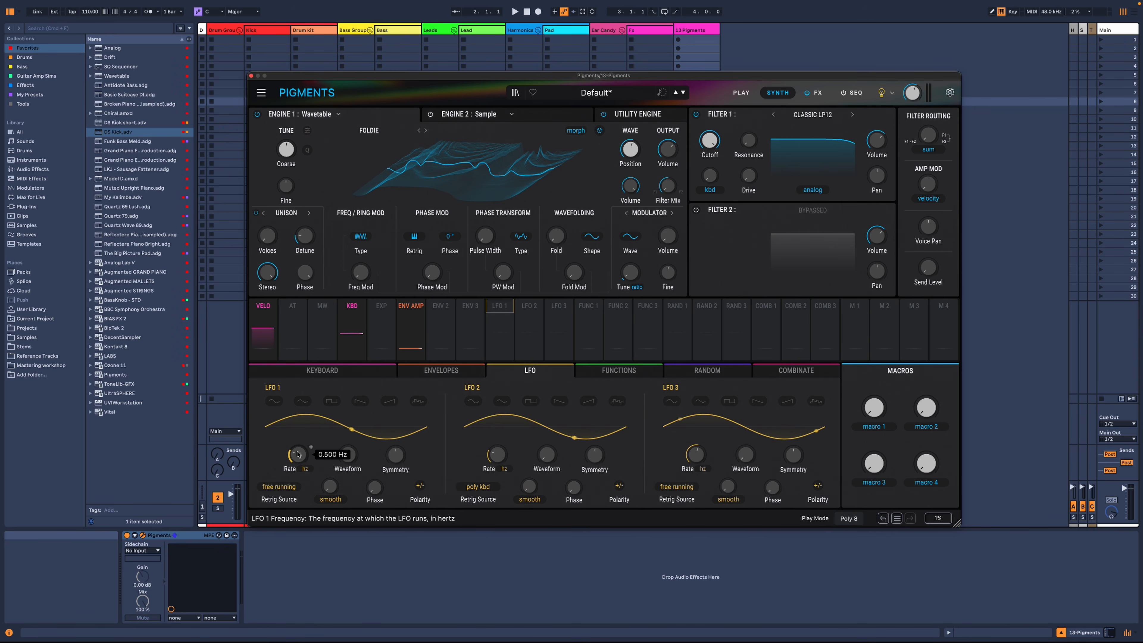
pyautogui.moveTo(297, 455); pyautogui.dragTo(294, 478)
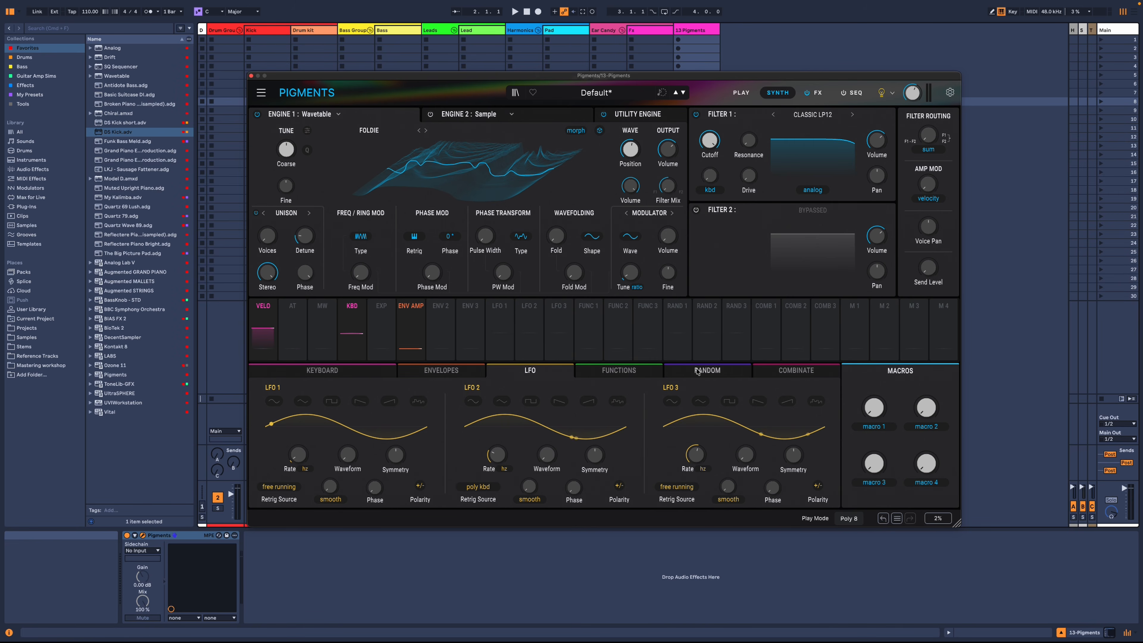
# Slow down the rate of the Random 2 modulator
pyautogui.click(710, 370)
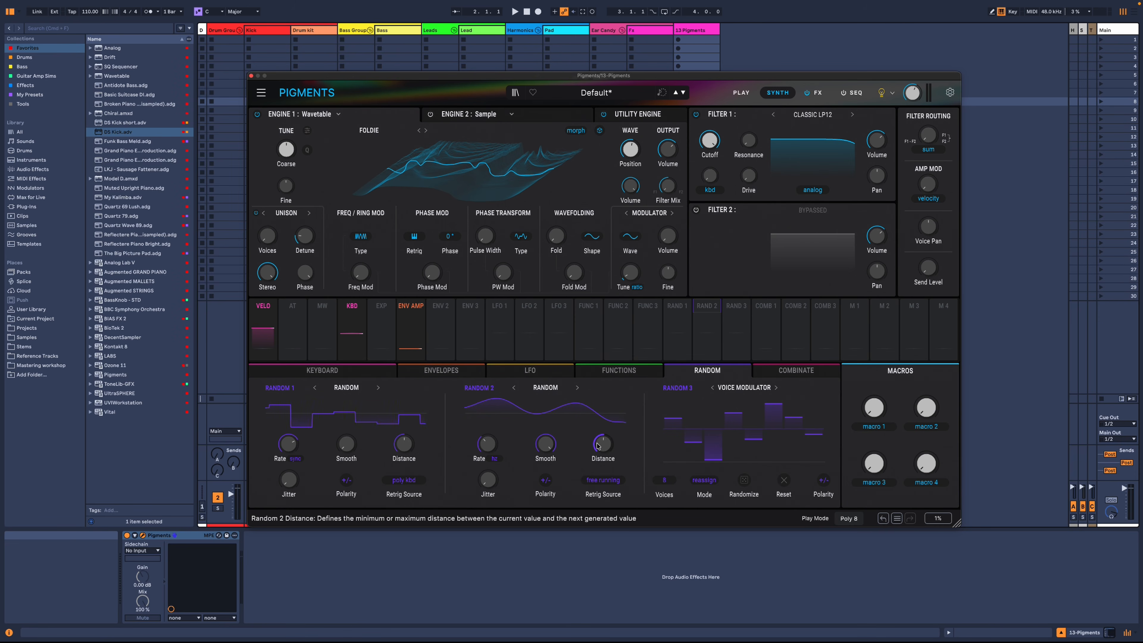
pyautogui.moveTo(490, 449)
pyautogui.moveTo(490, 449); pyautogui.dragTo(481, 465)
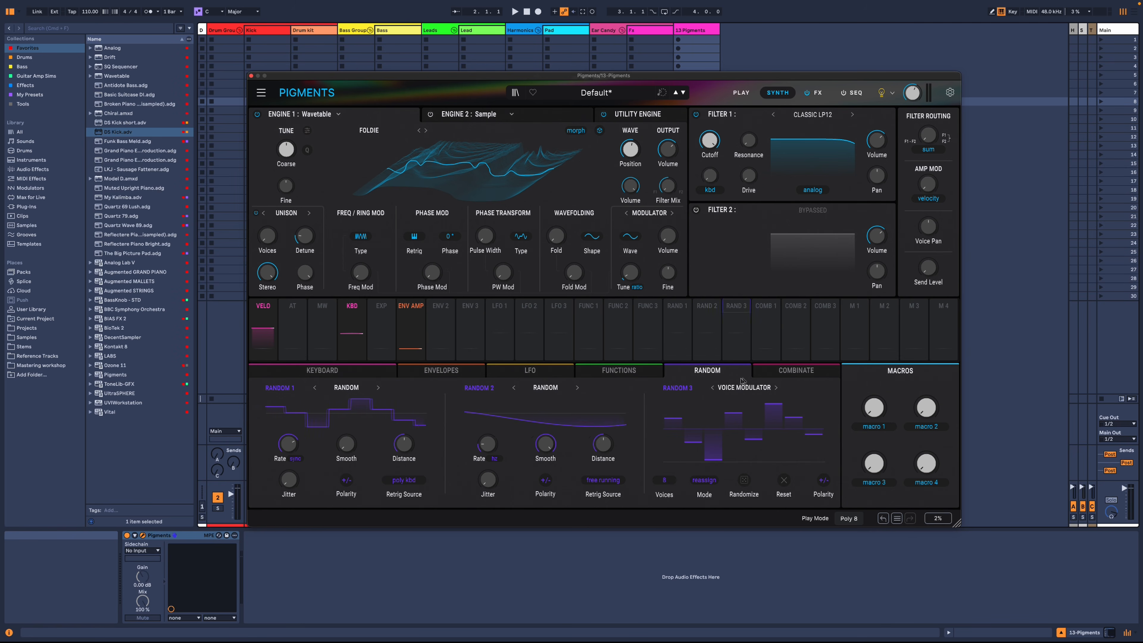
# Assign Random 2 to modulate LFO 1's rate, and LFO 1 to modulate Engine 1's wavetable position
pyautogui.click(533, 372)
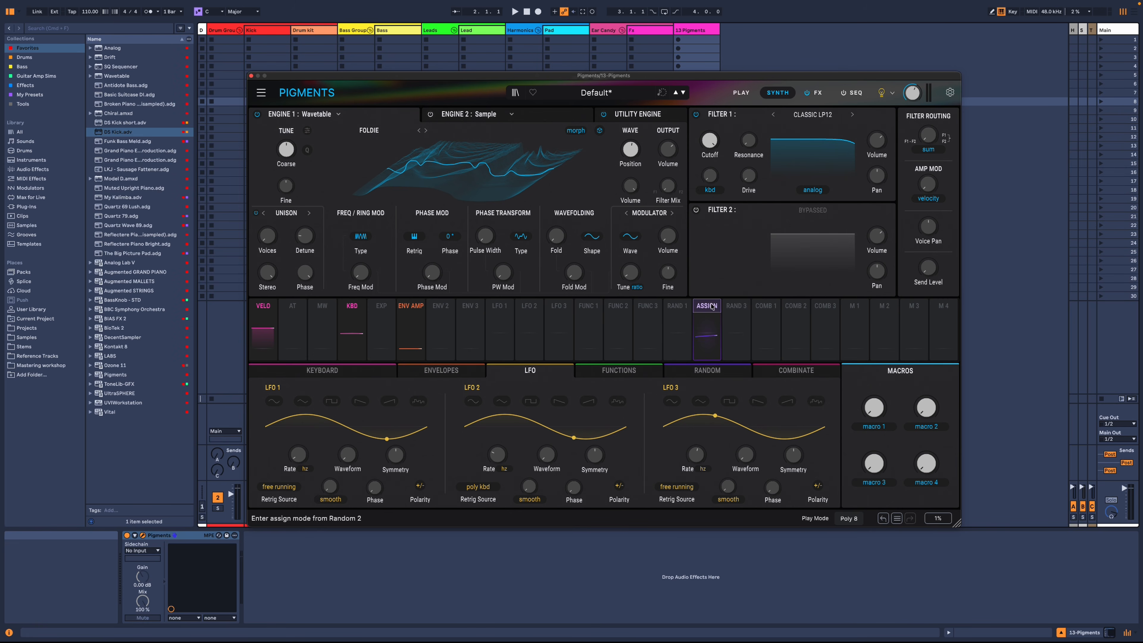
pyautogui.moveTo(712, 325); pyautogui.dragTo(301, 455)
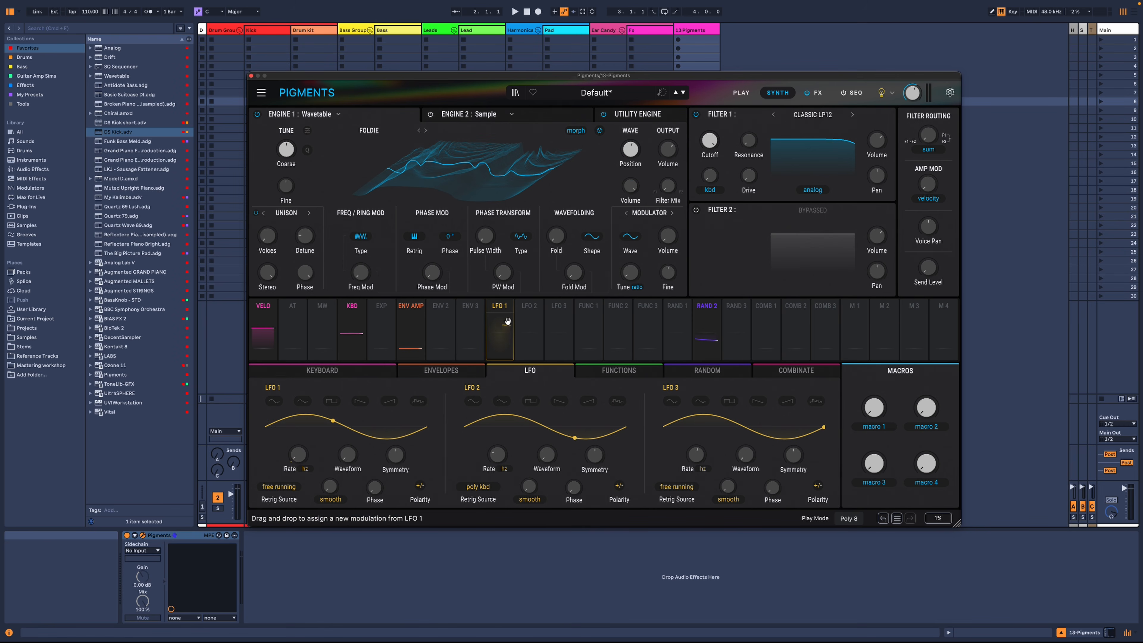
pyautogui.moveTo(501, 329); pyautogui.dragTo(627, 151)
pyautogui.moveTo(632, 172)
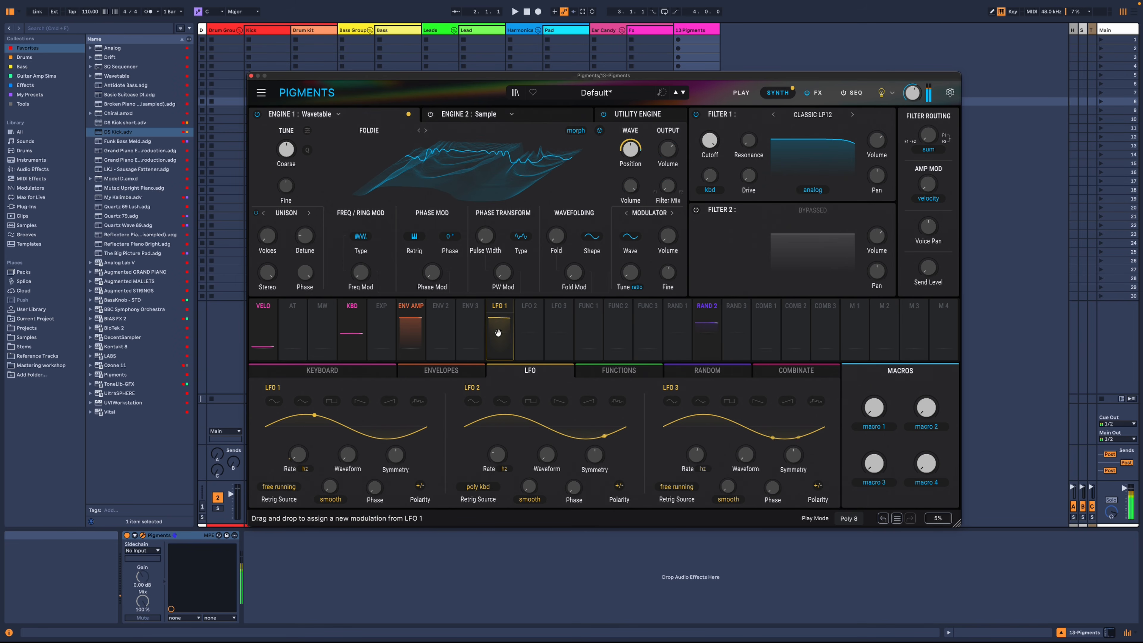
# Lower Filter 1's cutoff to darken the sound
pyautogui.moveTo(717, 137)
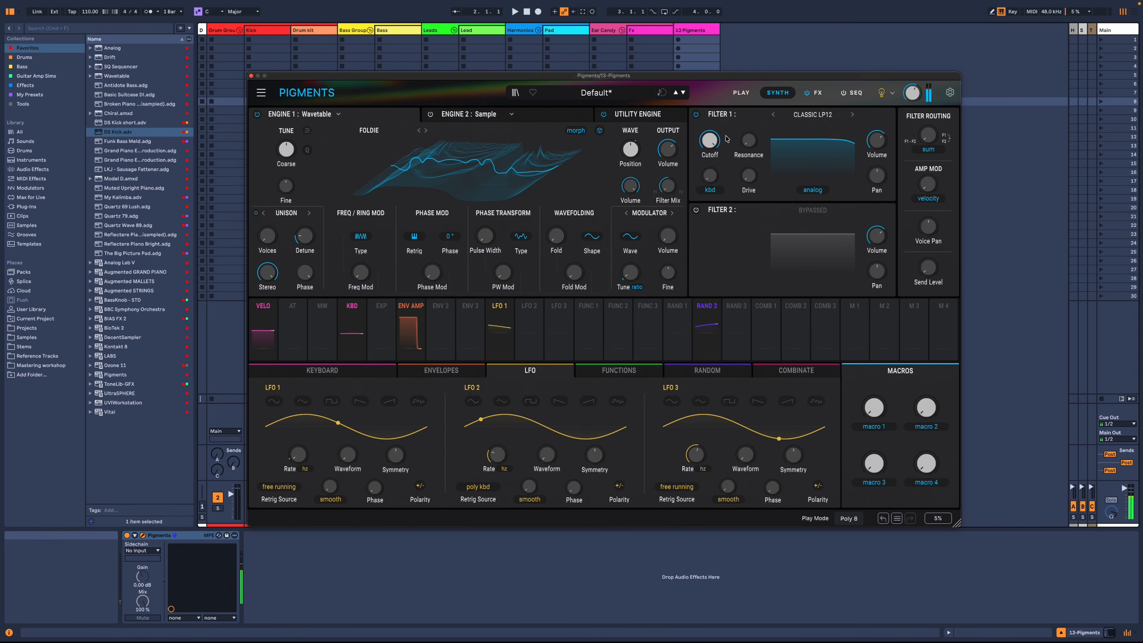
pyautogui.moveTo(711, 142); pyautogui.dragTo(716, 166)
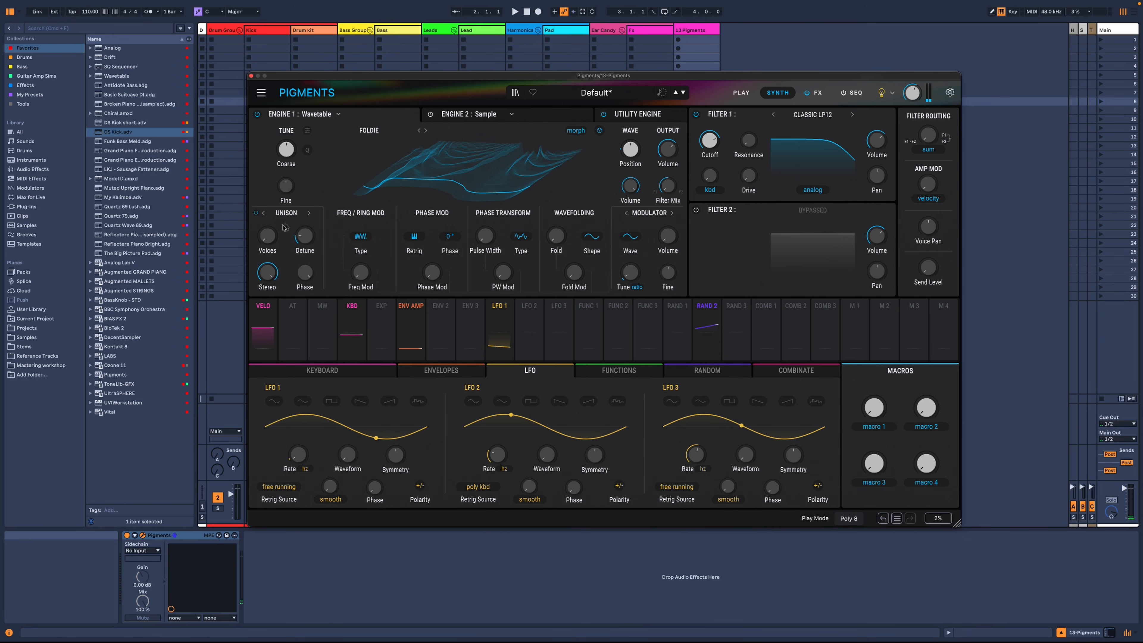
# Try more unison voices with about 0.976 % detune on Engine 1, and audition chords in Chord mode
pyautogui.moveTo(267, 236); pyautogui.dragTo(274, 196)
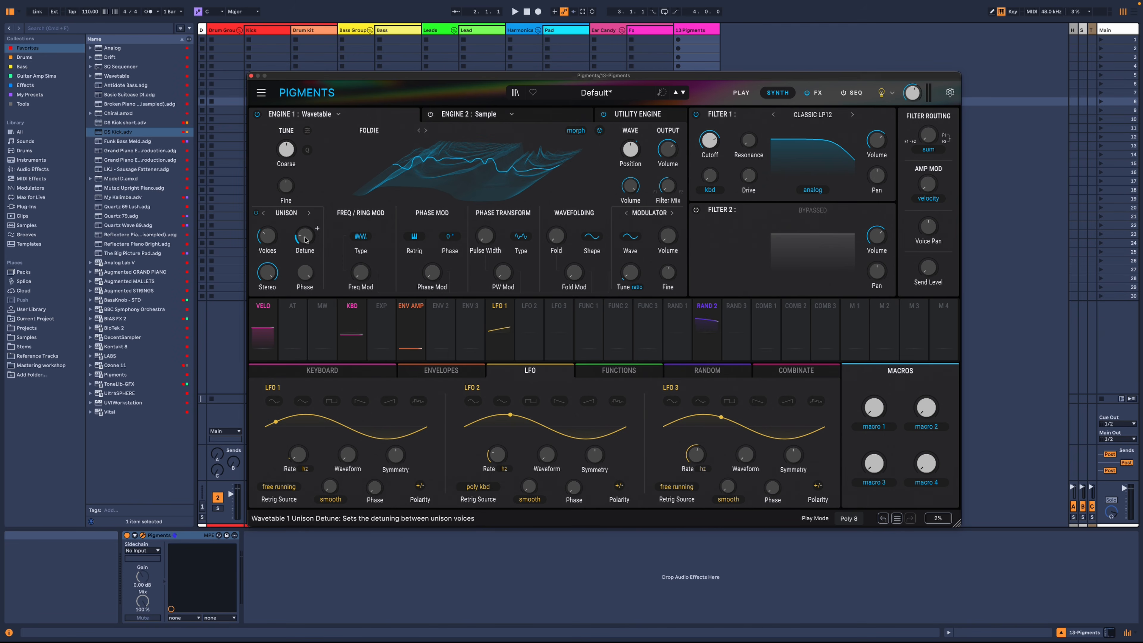
pyautogui.scroll(-3, 306, 238)
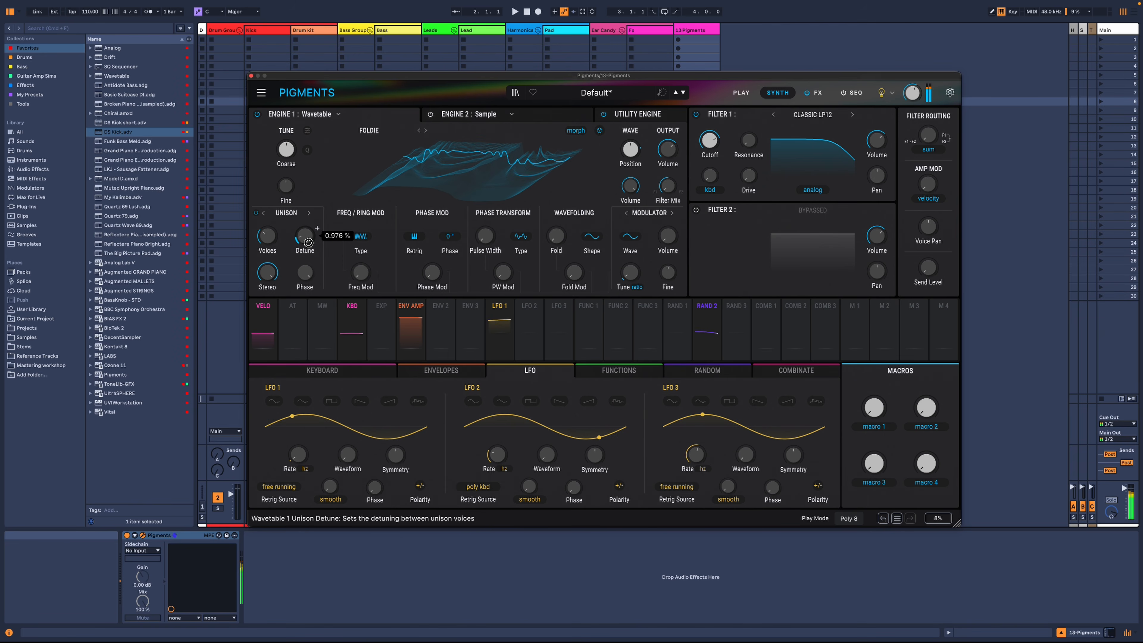
pyautogui.click(309, 212)
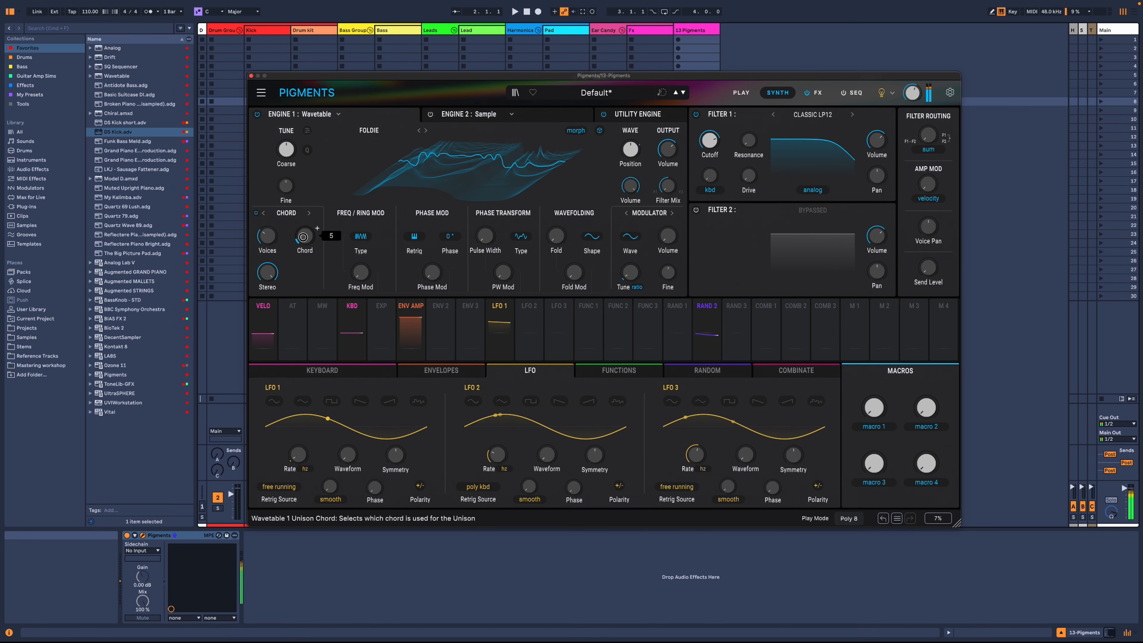
pyautogui.moveTo(300, 223); pyautogui.dragTo(284, 168)
# Switch Engine 1's unison to Super mode, set its mix to about 0.48 and fine-tune the detune
pyautogui.click(263, 212)
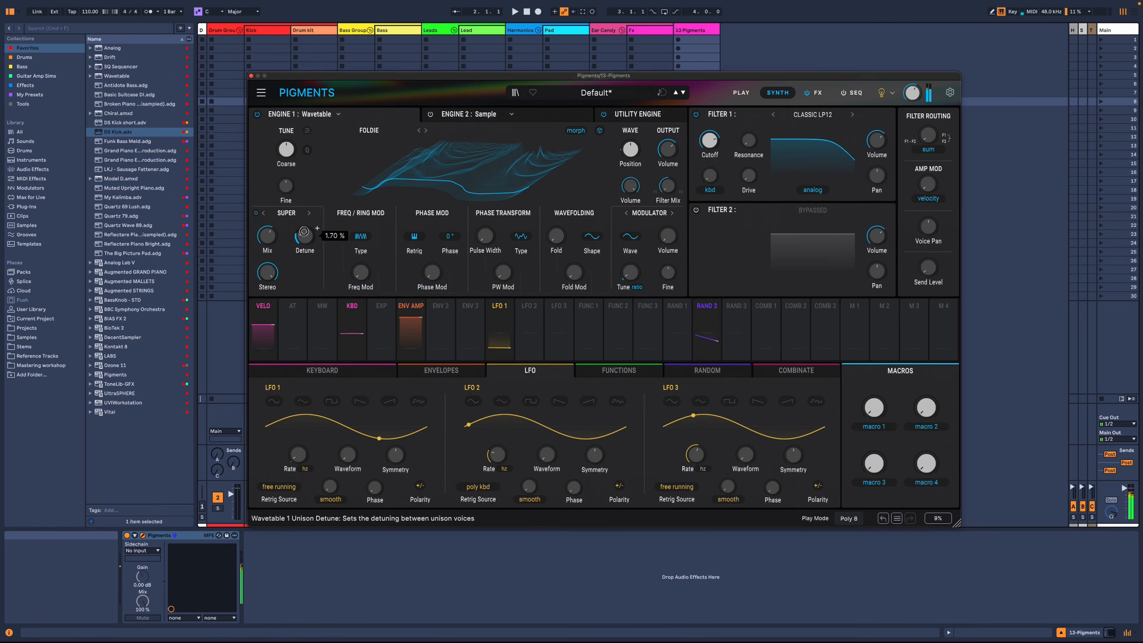
pyautogui.moveTo(307, 214); pyautogui.dragTo(309, 221)
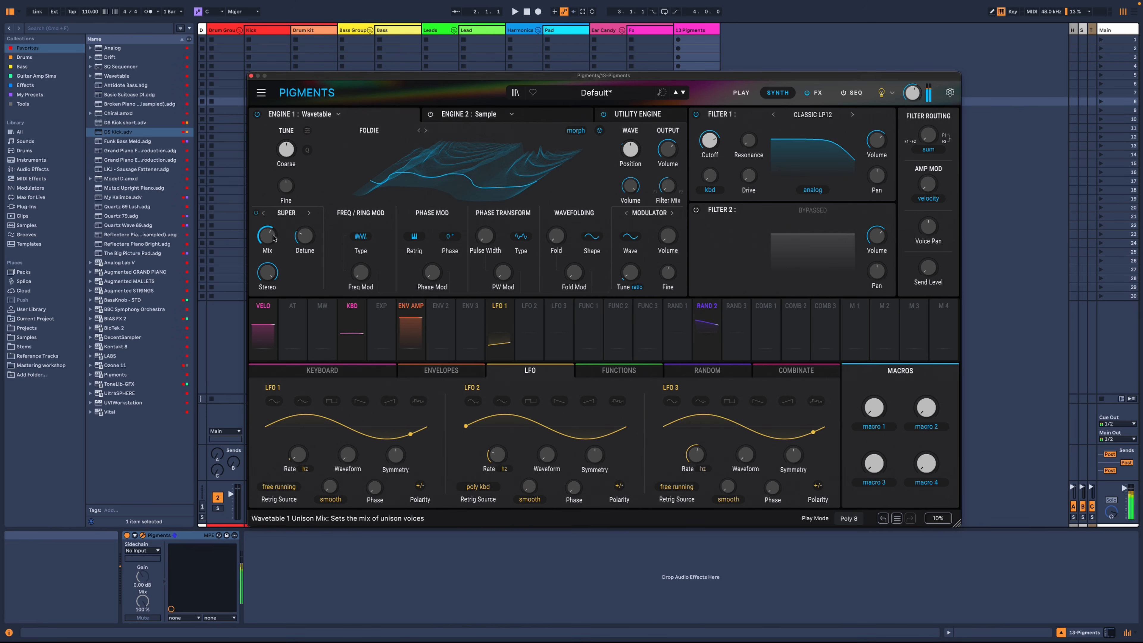
pyautogui.moveTo(275, 242); pyautogui.dragTo(278, 248)
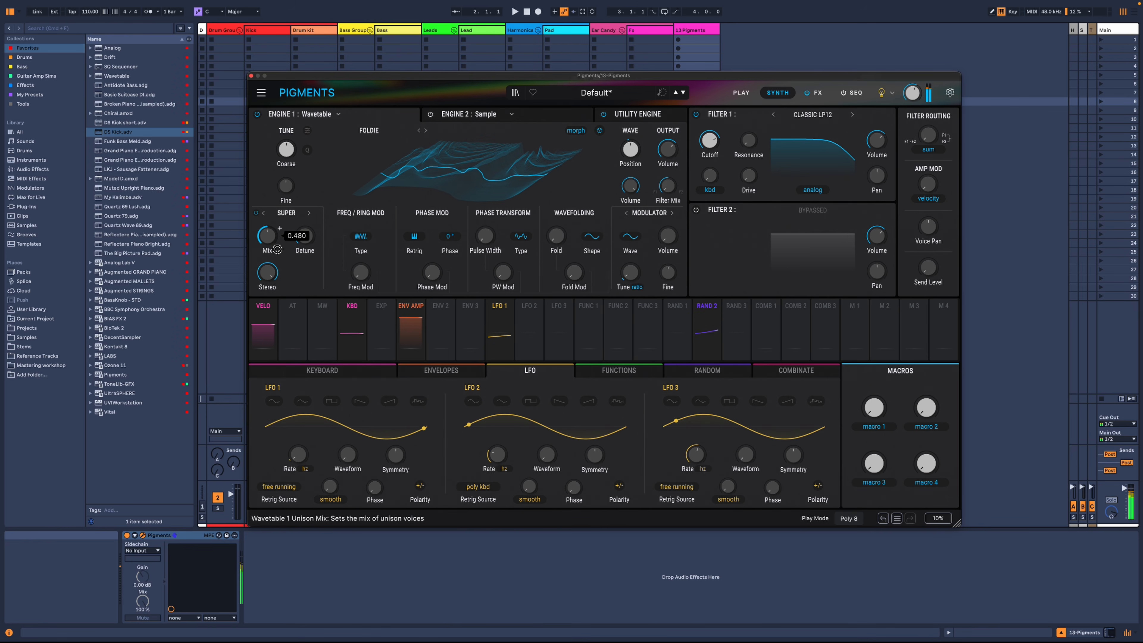
pyautogui.moveTo(306, 235); pyautogui.dragTo(305, 237)
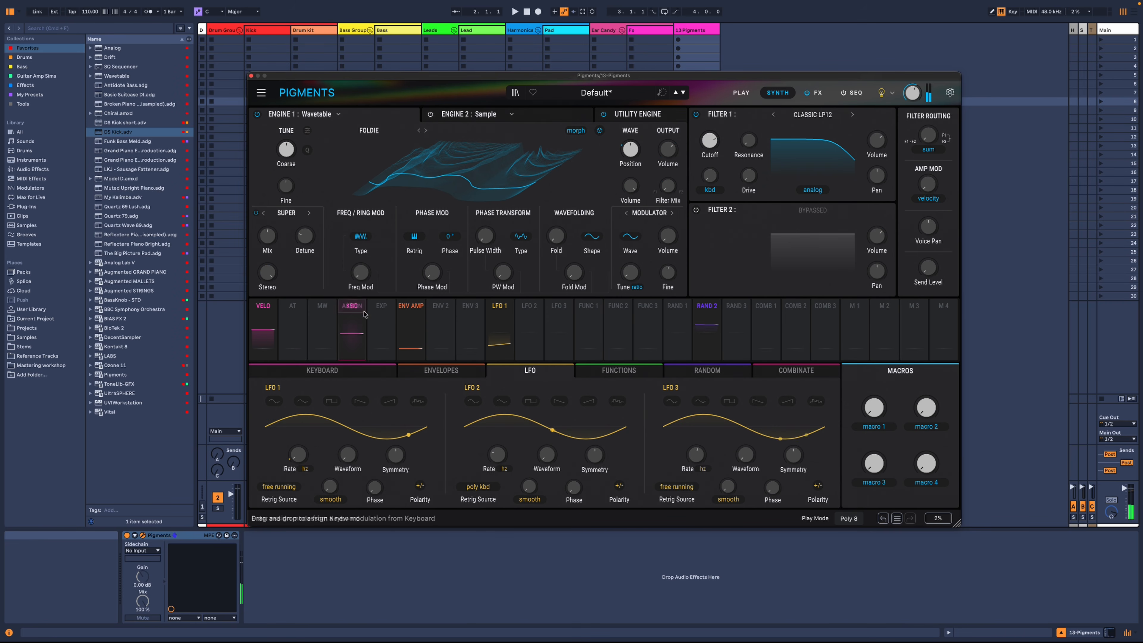
# Lengthen the amp envelope's attack and decay and lower its sustain to about 0.824
pyautogui.click(346, 370)
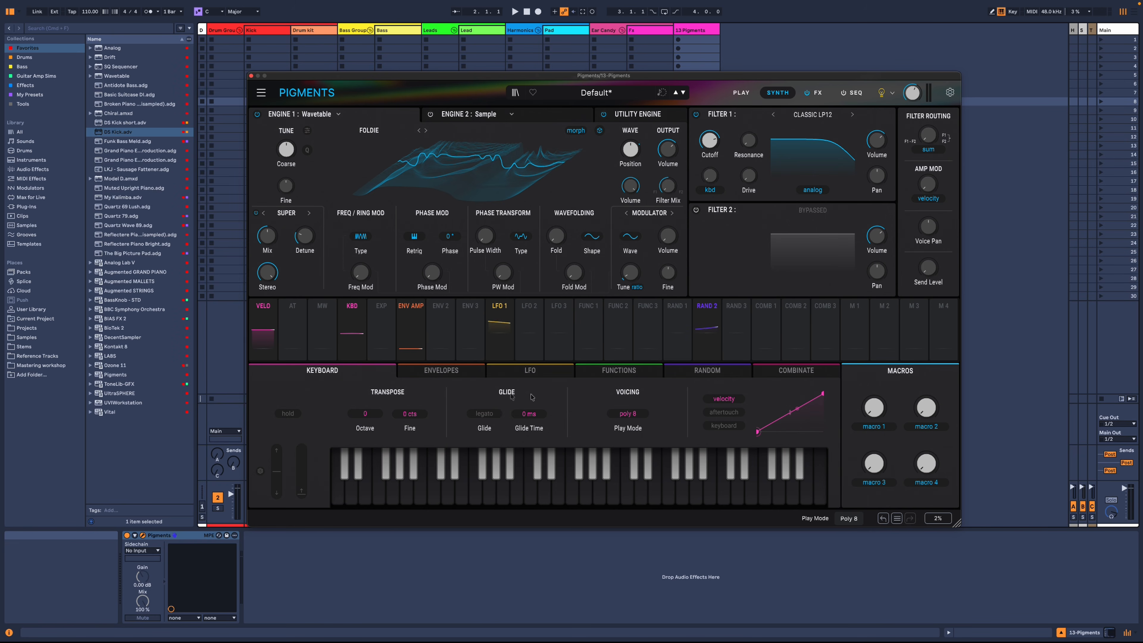
pyautogui.click(438, 372)
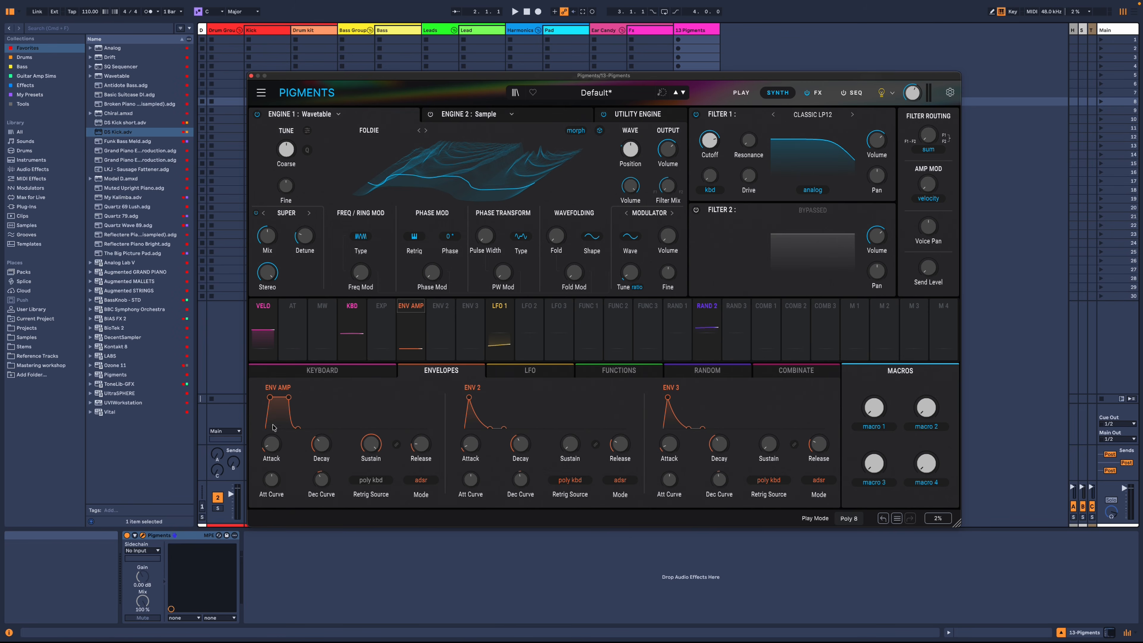
pyautogui.moveTo(270, 397); pyautogui.dragTo(287, 396)
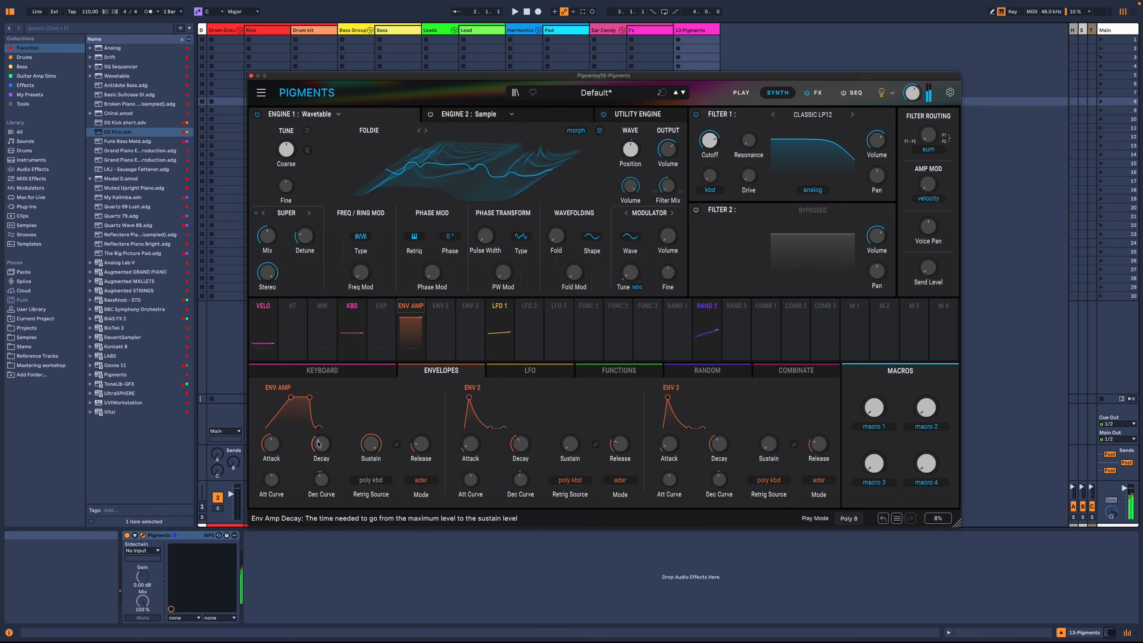
pyautogui.moveTo(319, 427); pyautogui.dragTo(336, 405)
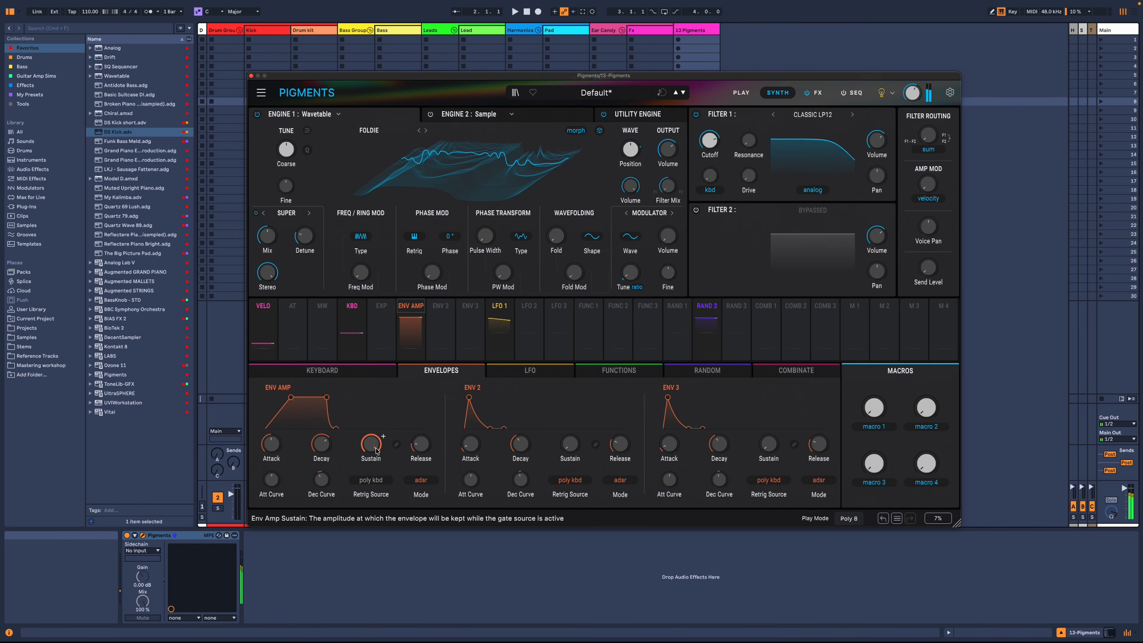
pyautogui.moveTo(371, 447); pyautogui.dragTo(373, 468)
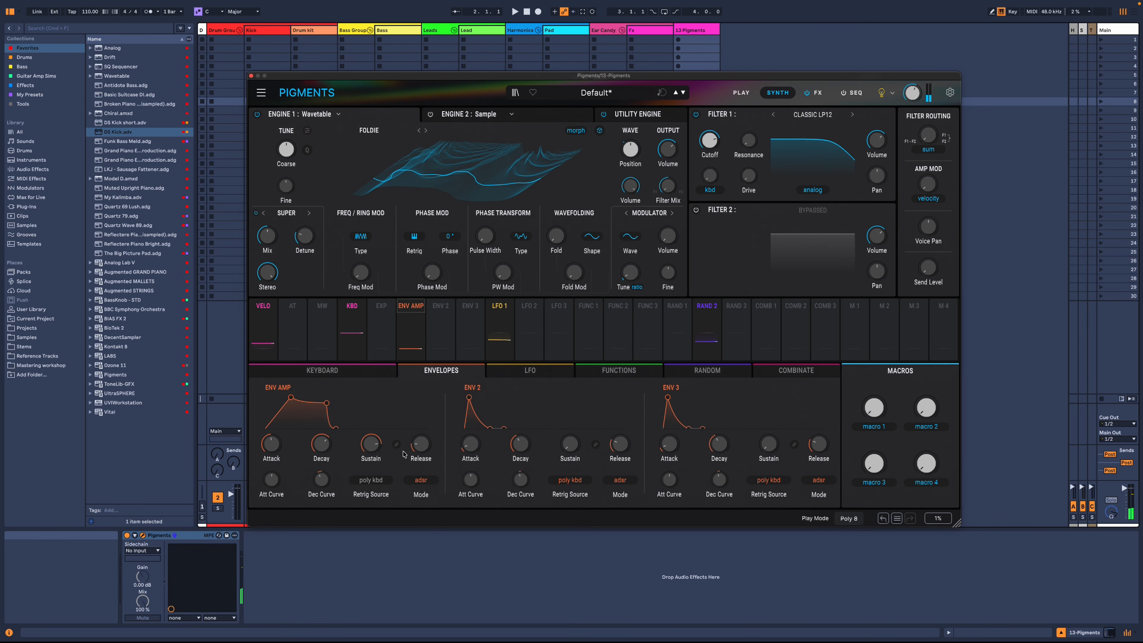
pyautogui.moveTo(374, 448)
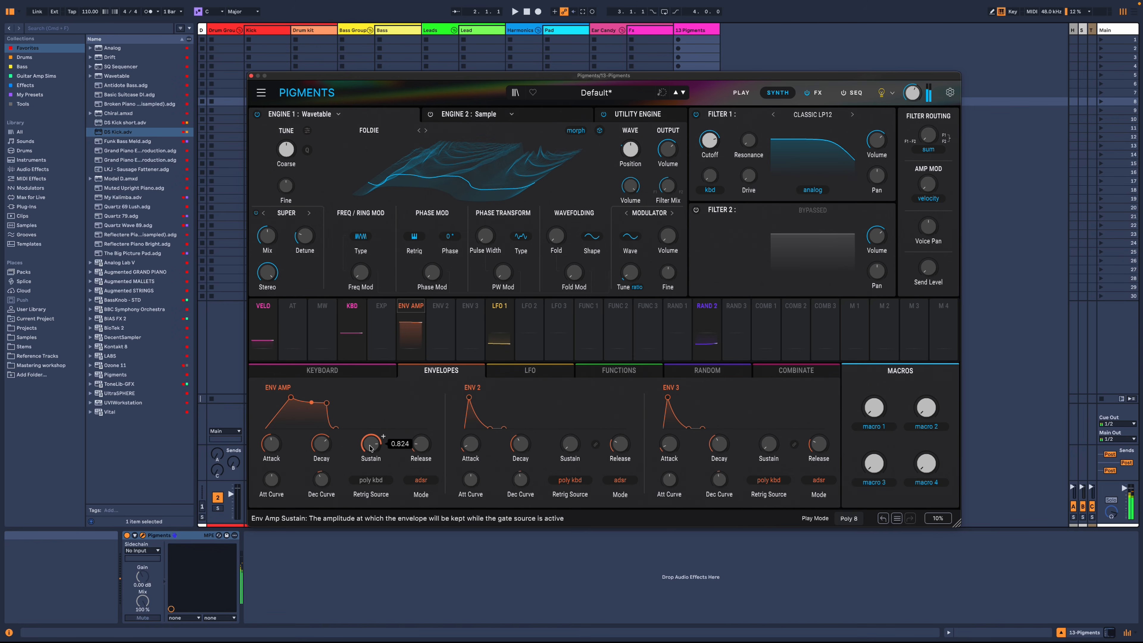
# Adjust the amp envelope's attack curve and lengthen its release
pyautogui.moveTo(271, 484)
pyautogui.moveTo(271, 484); pyautogui.dragTo(271, 476)
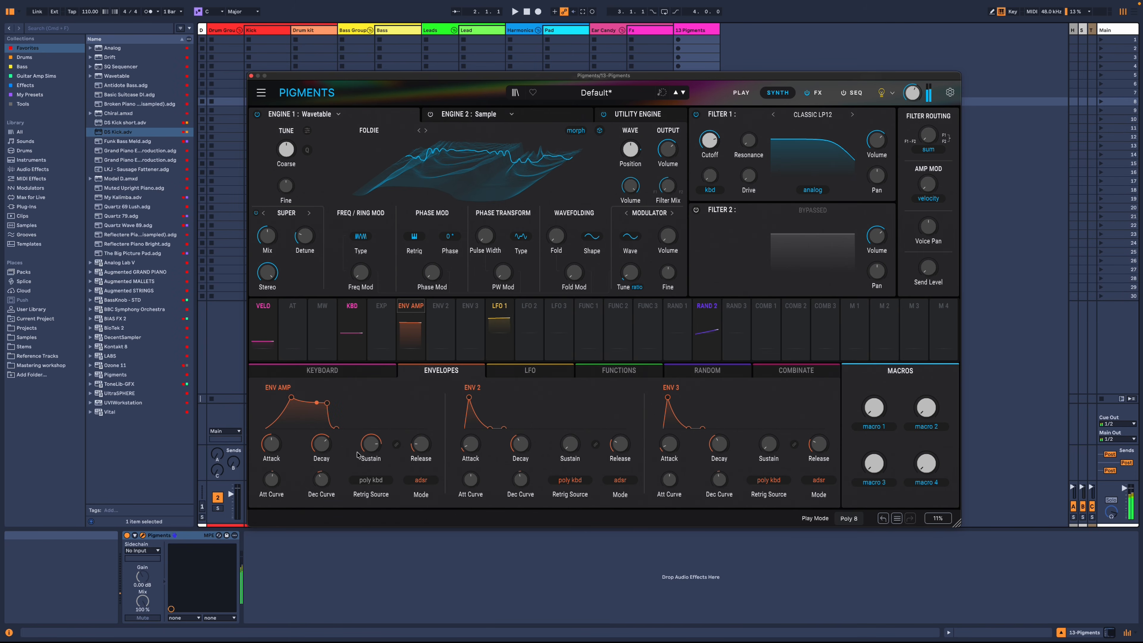
pyautogui.moveTo(421, 445); pyautogui.dragTo(420, 421)
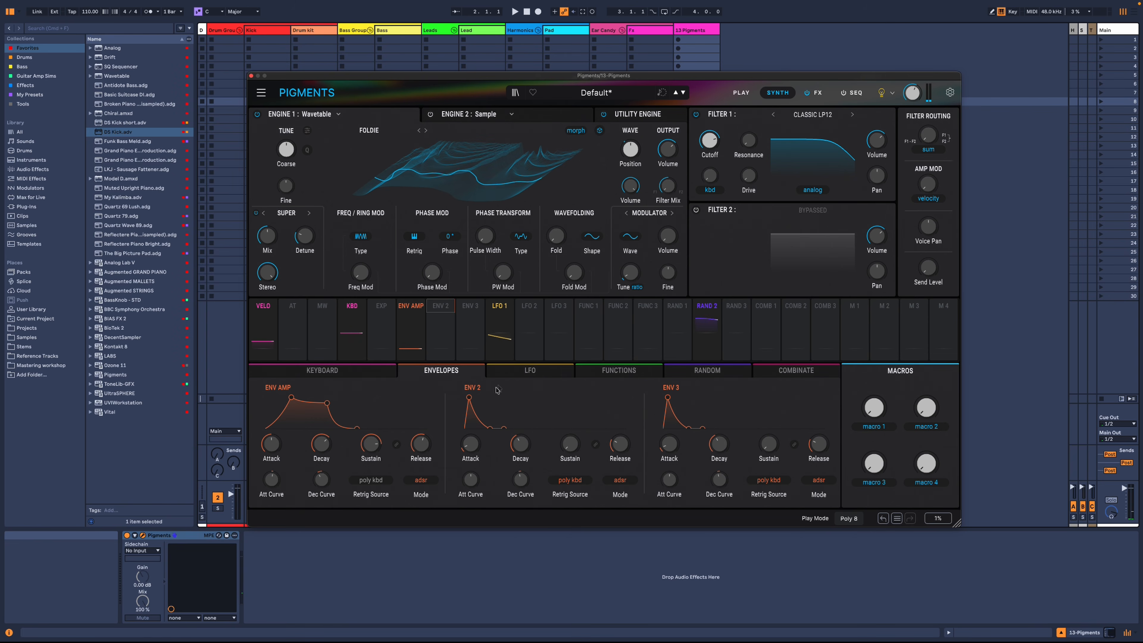
# Shape Env 2 with a slower attack, raised sustain and longer release, and assign it to modulate Filter 1's cutoff
pyautogui.moveTo(469, 399); pyautogui.dragTo(474, 426)
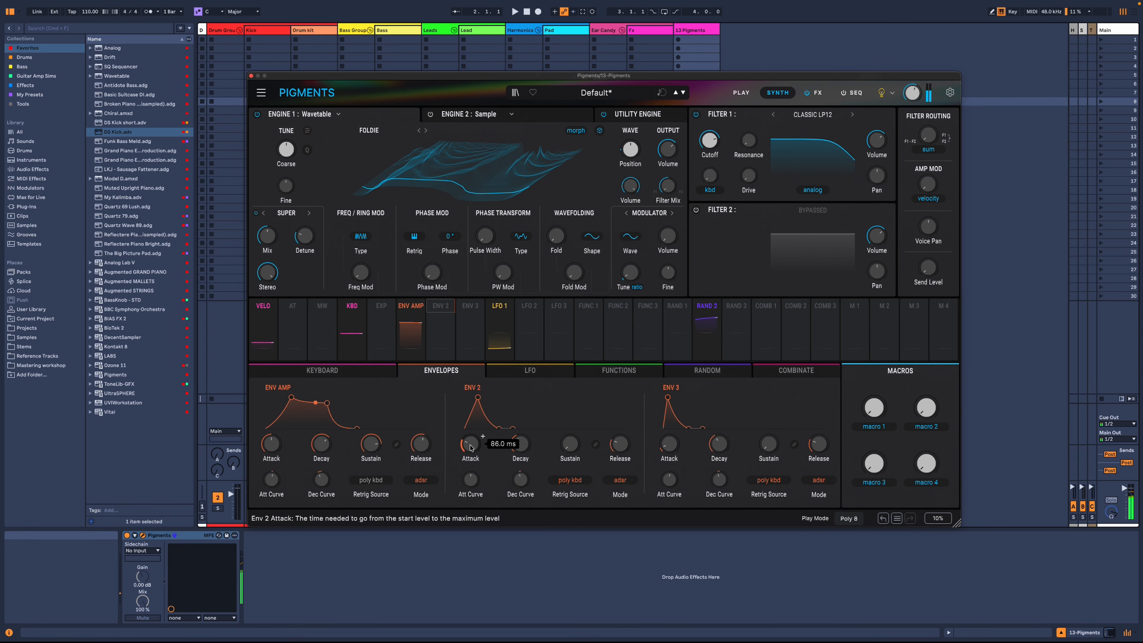
pyautogui.moveTo(470, 449); pyautogui.dragTo(589, 399)
pyautogui.moveTo(620, 443); pyautogui.dragTo(628, 433)
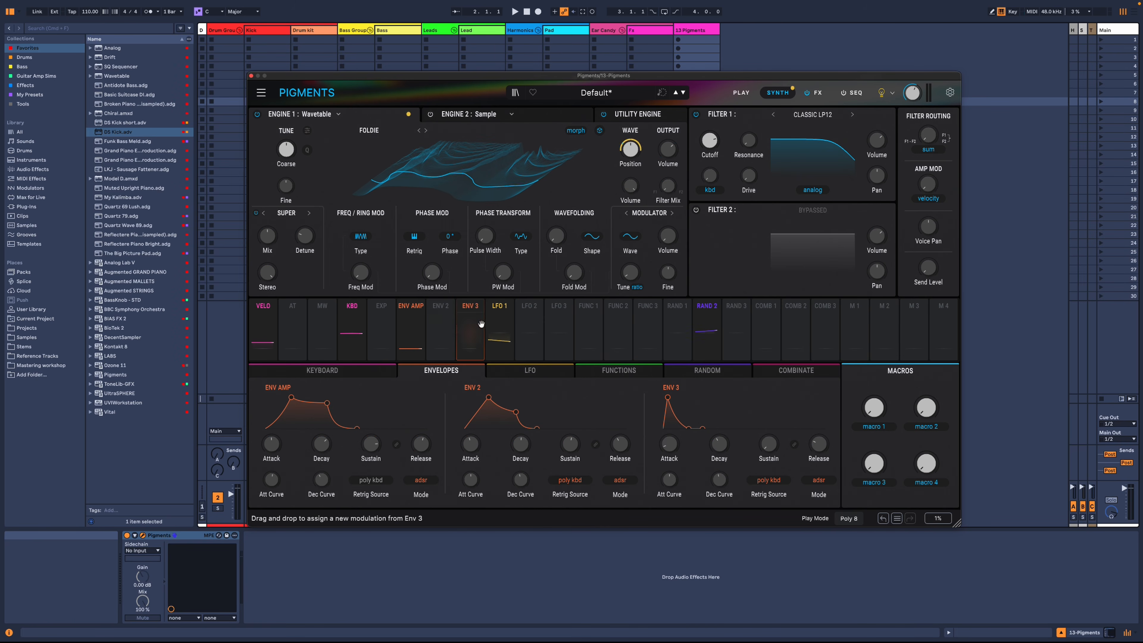
pyautogui.moveTo(440, 333); pyautogui.dragTo(706, 168)
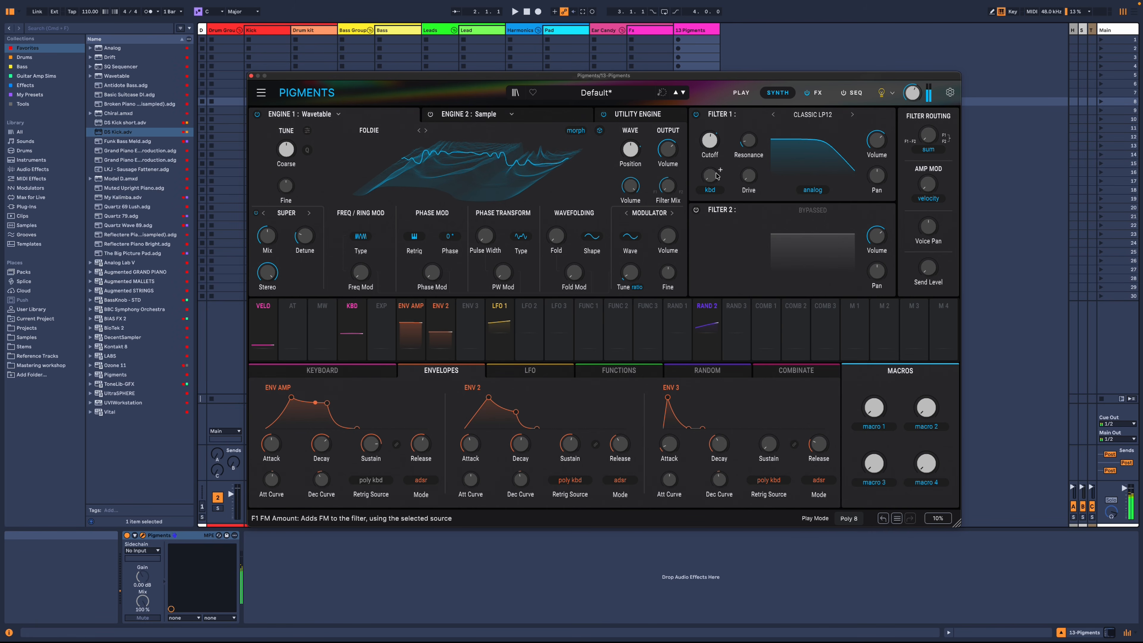
# Raise Filter 1's keyboard FM amount and assign LFO 1 to modulate its cutoff by about 0.08
pyautogui.moveTo(708, 175); pyautogui.dragTo(711, 158)
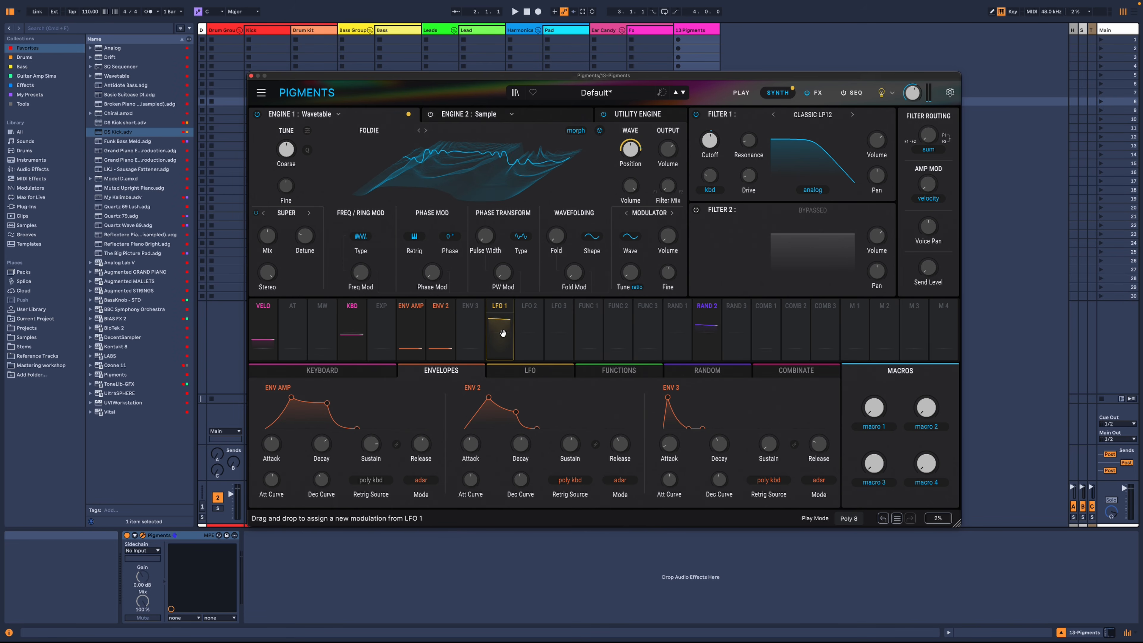
pyautogui.moveTo(502, 333); pyautogui.dragTo(720, 176)
pyautogui.moveTo(719, 172)
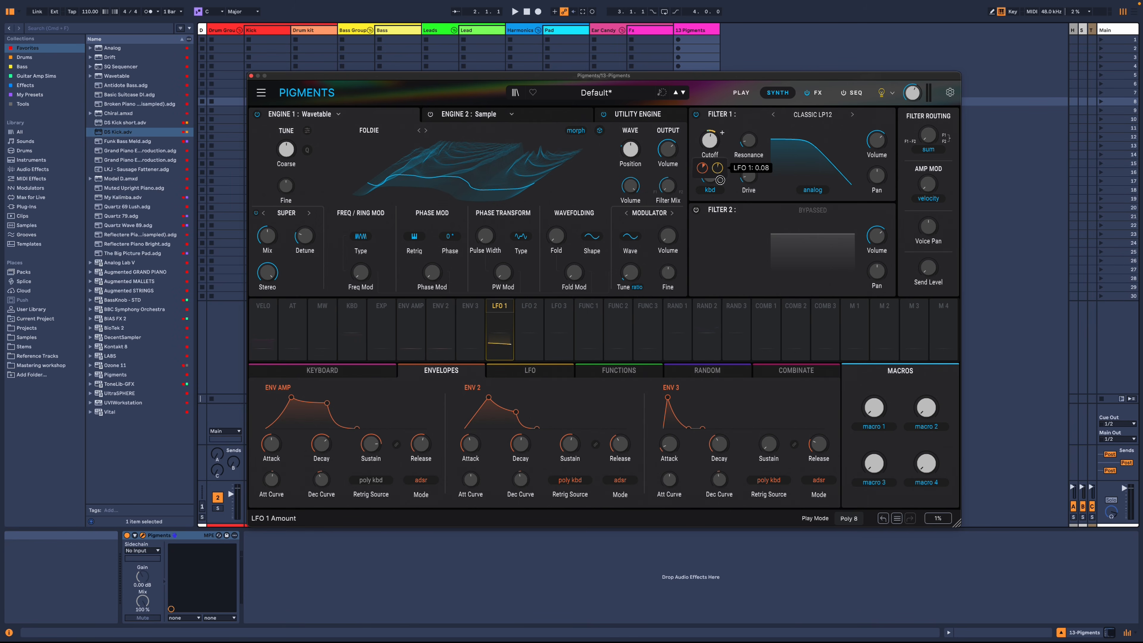
pyautogui.moveTo(720, 181); pyautogui.dragTo(720, 180)
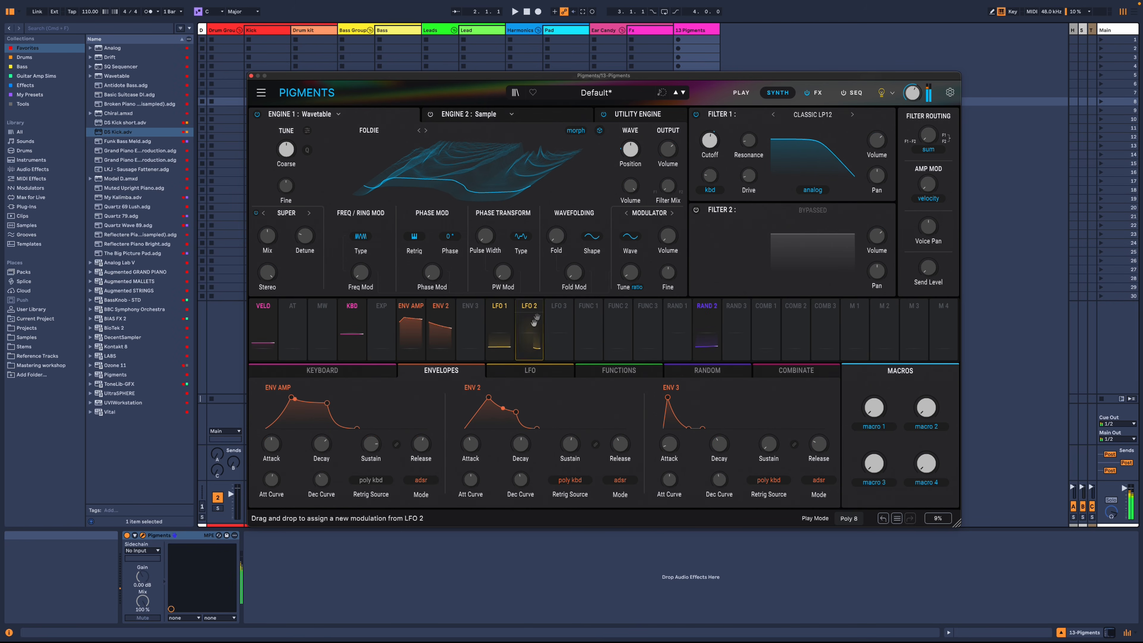
pyautogui.moveTo(713, 139)
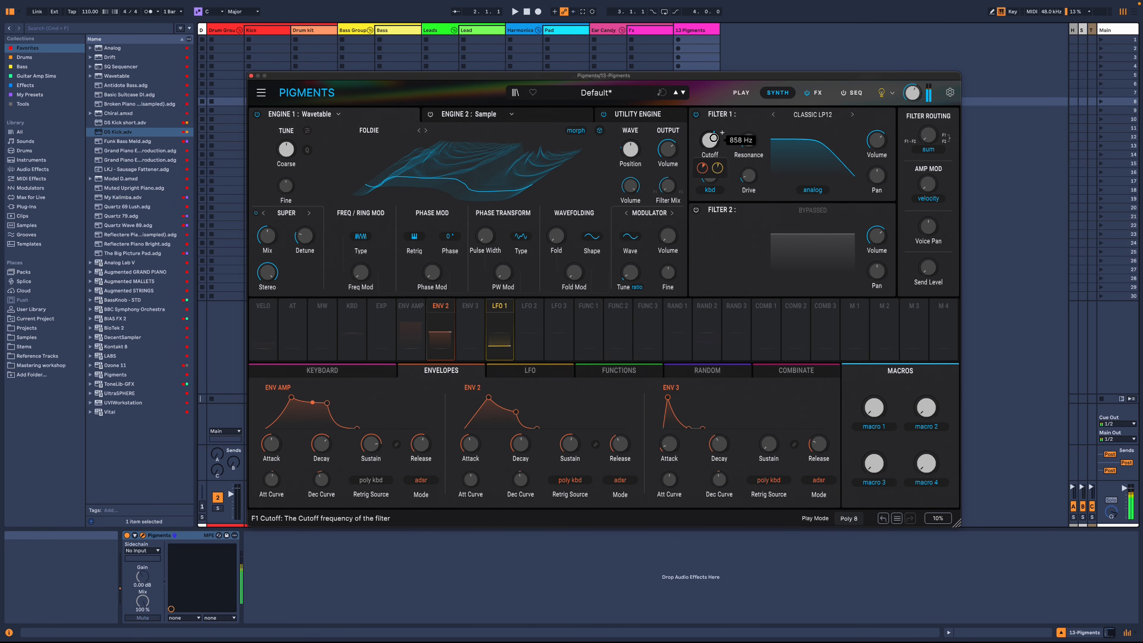
# Set LFO 2's retrigger source to Free Running and slow its rate to about 0.163 Hz
pyautogui.click(530, 328)
pyautogui.moveTo(496, 455)
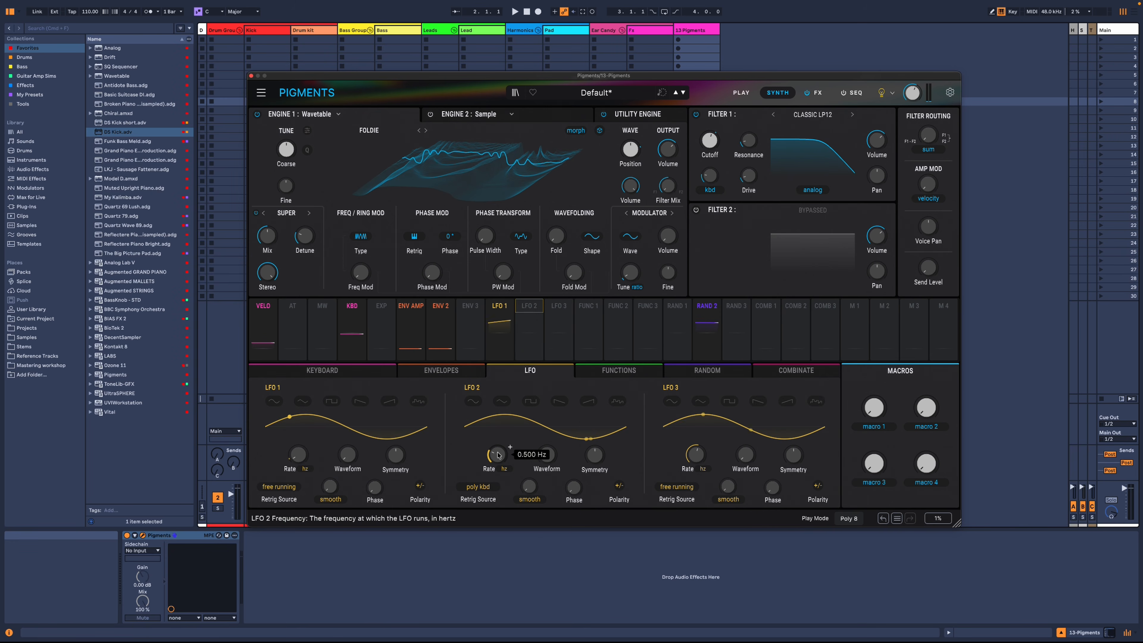
pyautogui.click(480, 488)
pyautogui.click(486, 312)
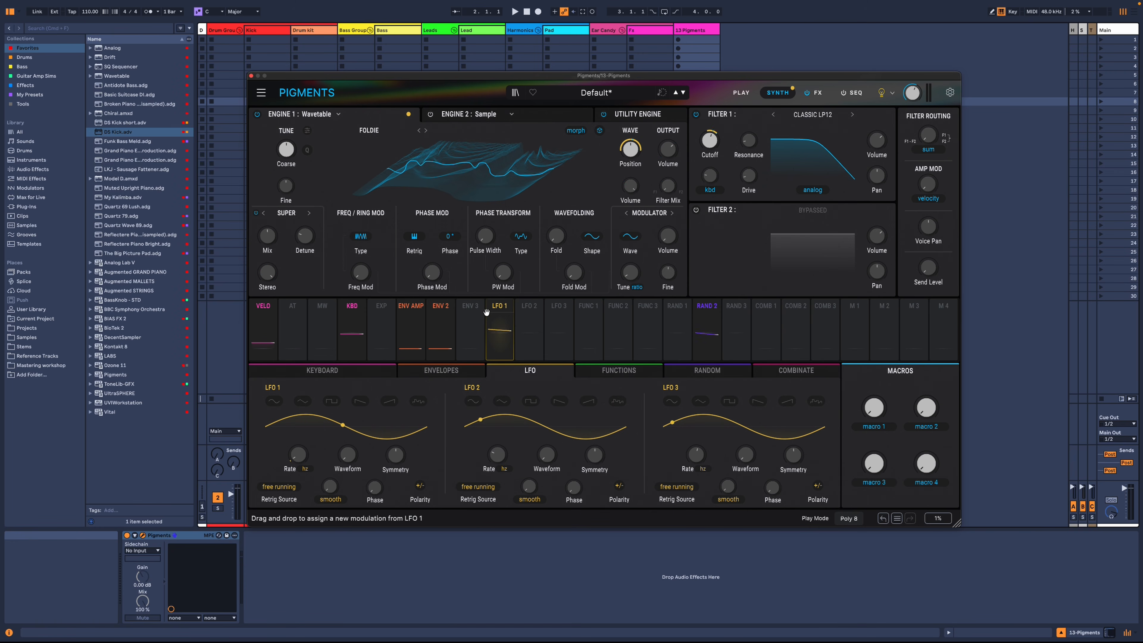
pyautogui.moveTo(497, 456); pyautogui.dragTo(497, 467)
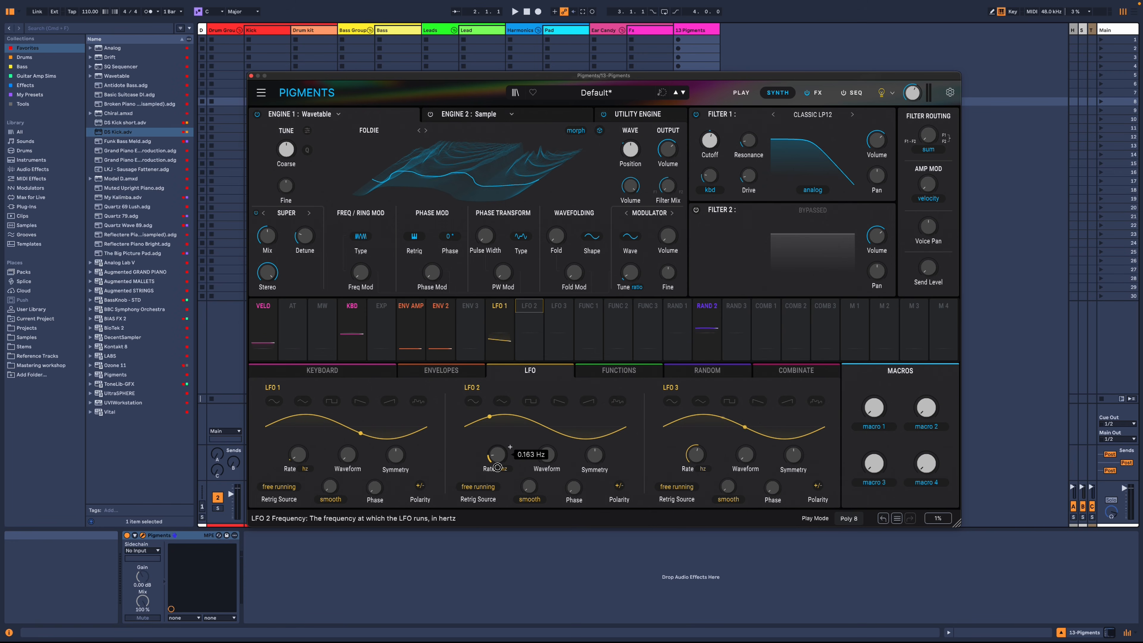
# Set Random 1's retrigger source to Free Running
pyautogui.click(706, 372)
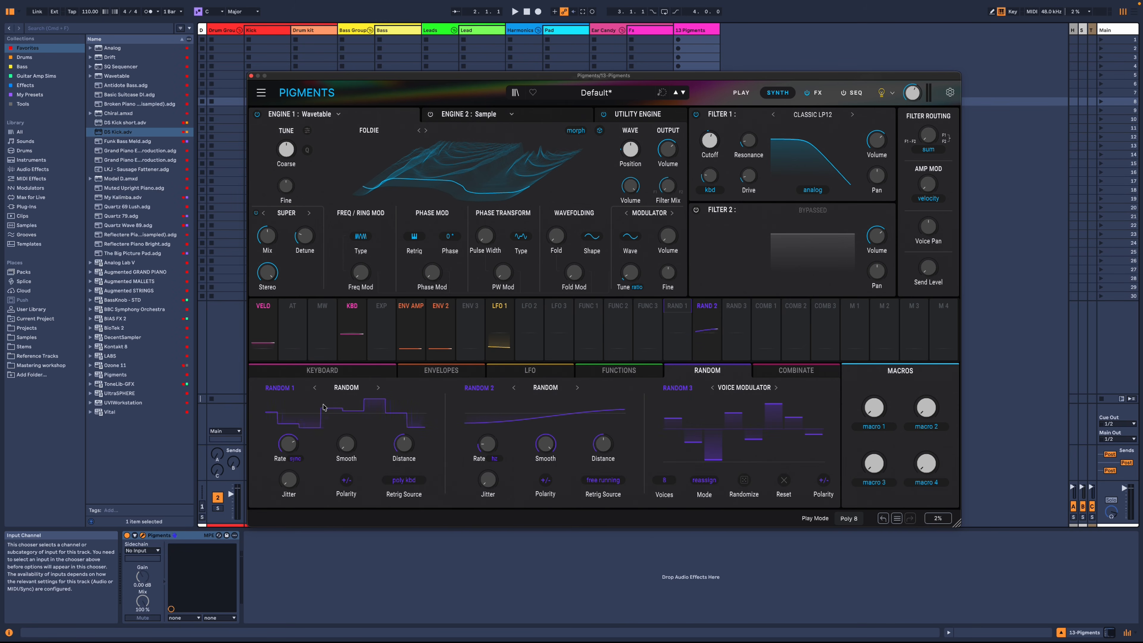
pyautogui.click(404, 480)
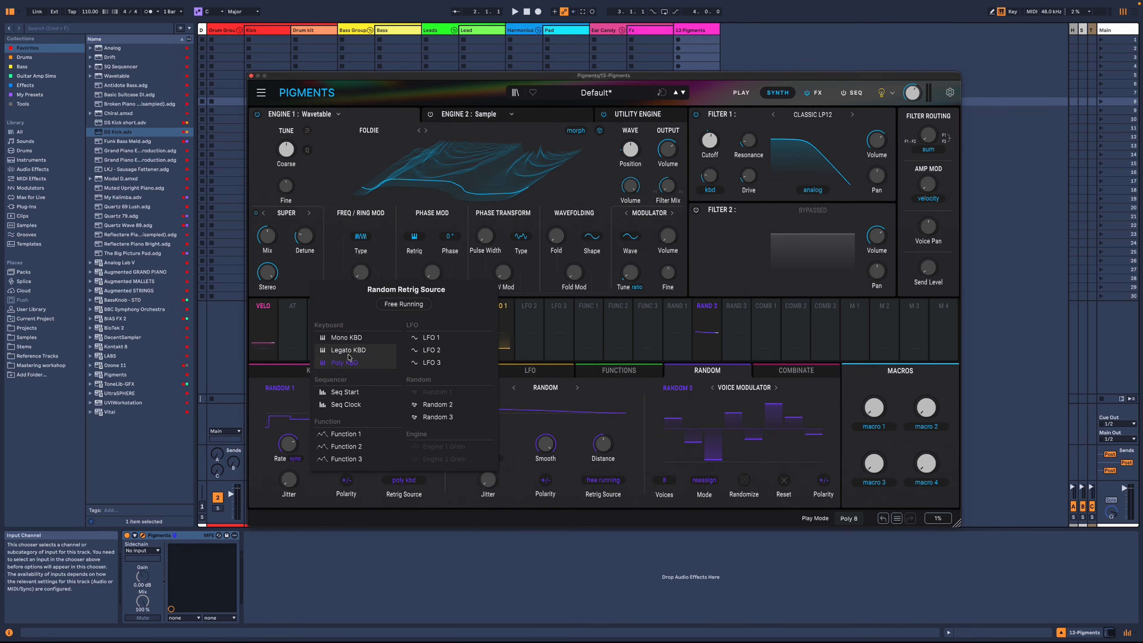
pyautogui.click(404, 304)
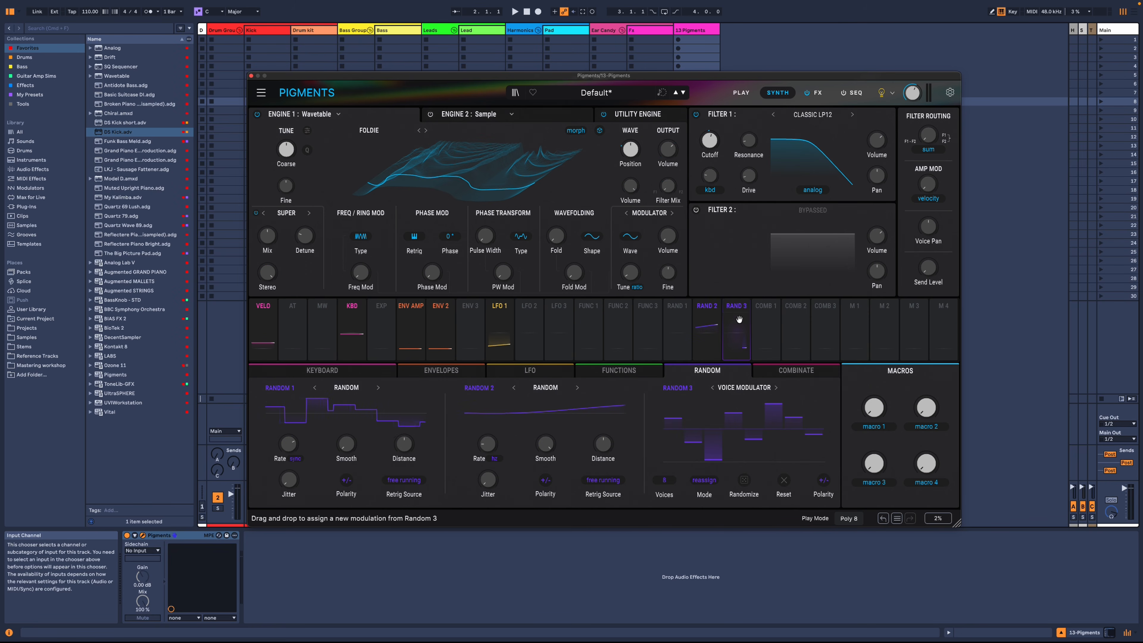
# Assign Random 2 to modulate LFO 2's rate by about 0.18 and fine-tune that LFO's base rate
pyautogui.click(532, 321)
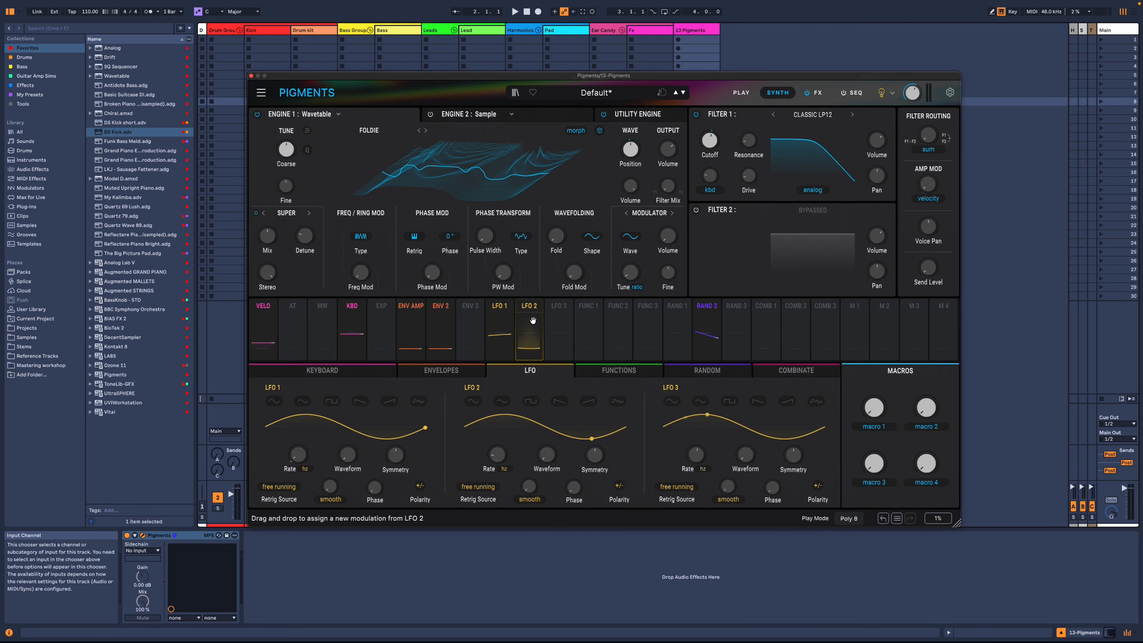
pyautogui.moveTo(700, 322); pyautogui.dragTo(498, 455)
pyautogui.moveTo(497, 487)
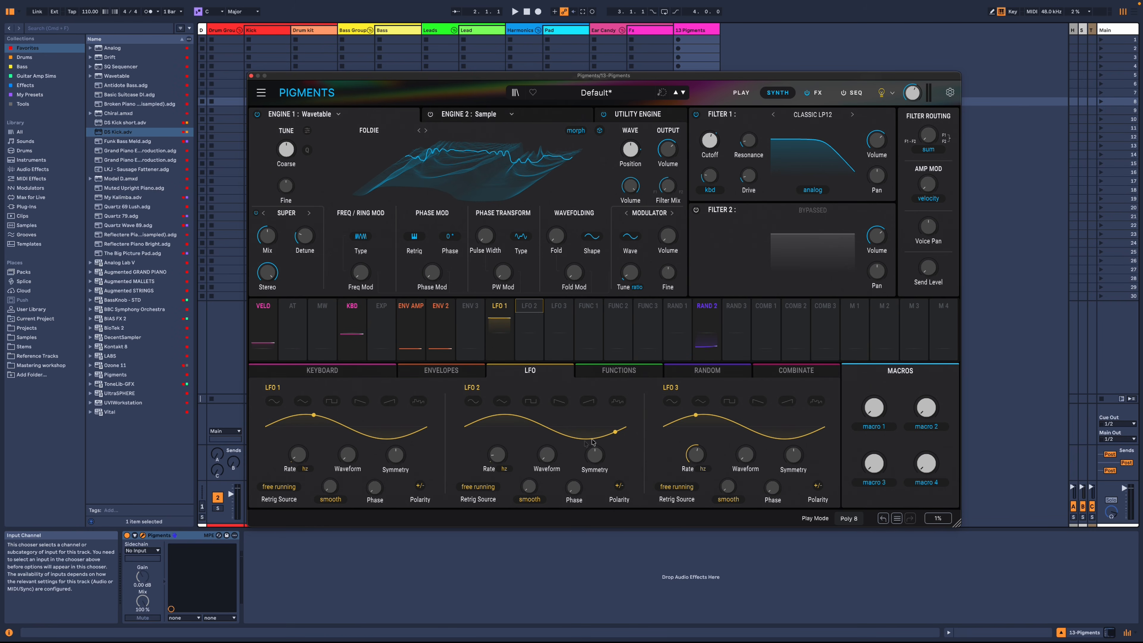
pyautogui.moveTo(502, 451)
pyautogui.moveTo(496, 485); pyautogui.dragTo(496, 489)
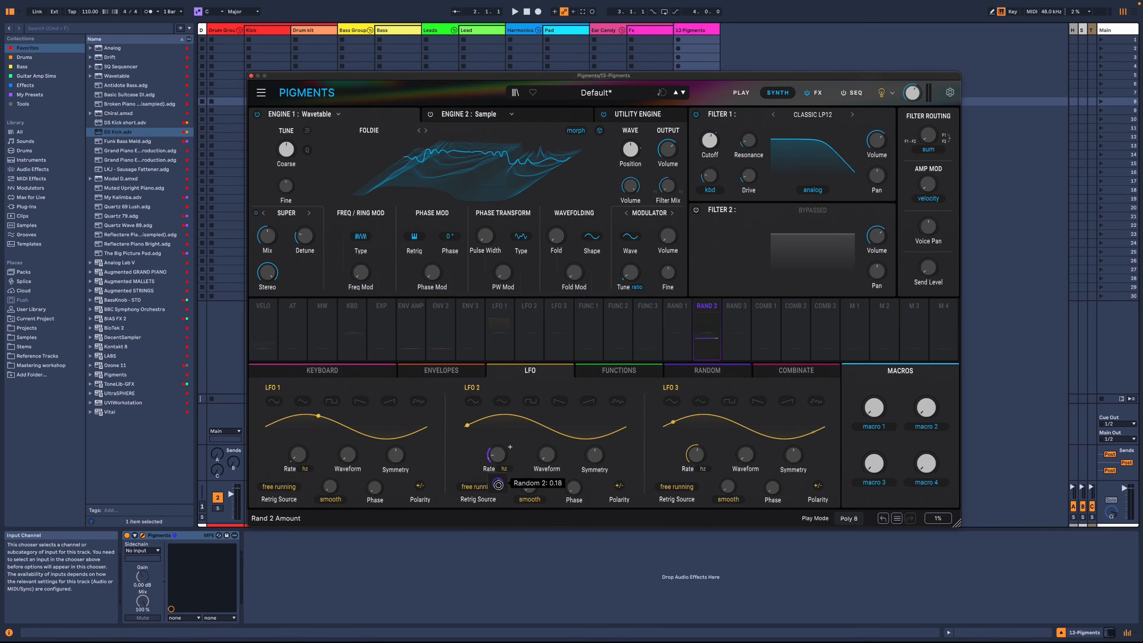
pyautogui.moveTo(495, 459)
pyautogui.moveTo(495, 459); pyautogui.dragTo(496, 462)
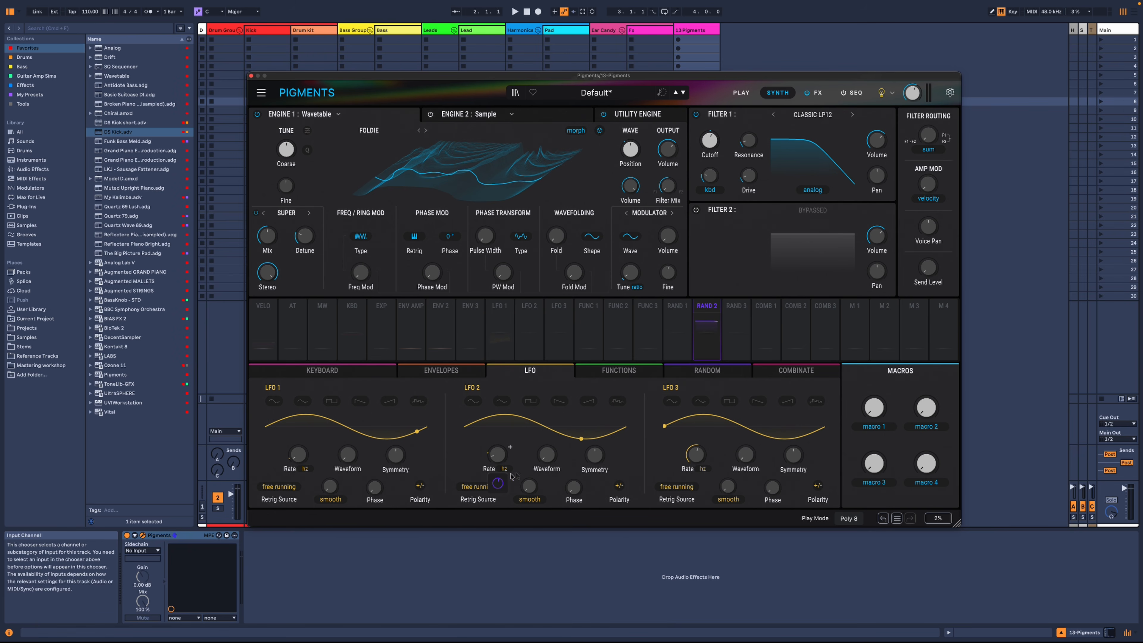
pyautogui.moveTo(496, 455); pyautogui.dragTo(496, 458)
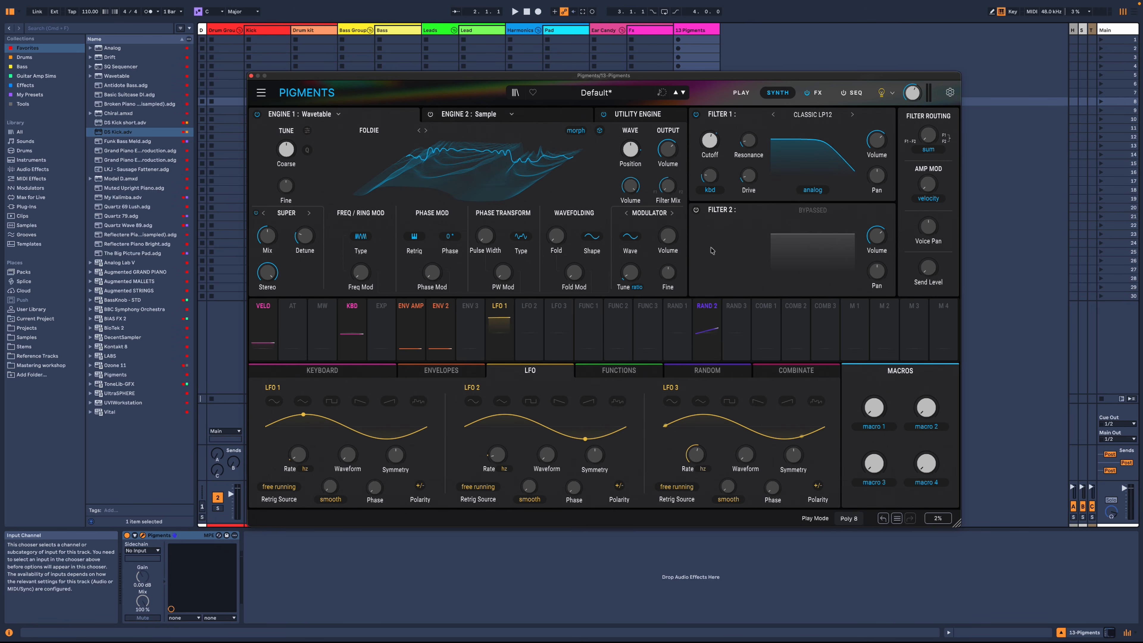
# Enable Filter 2 as an MS-20 Lowpass 12 and lower its cutoff to about 834 Hz
pyautogui.click(695, 212)
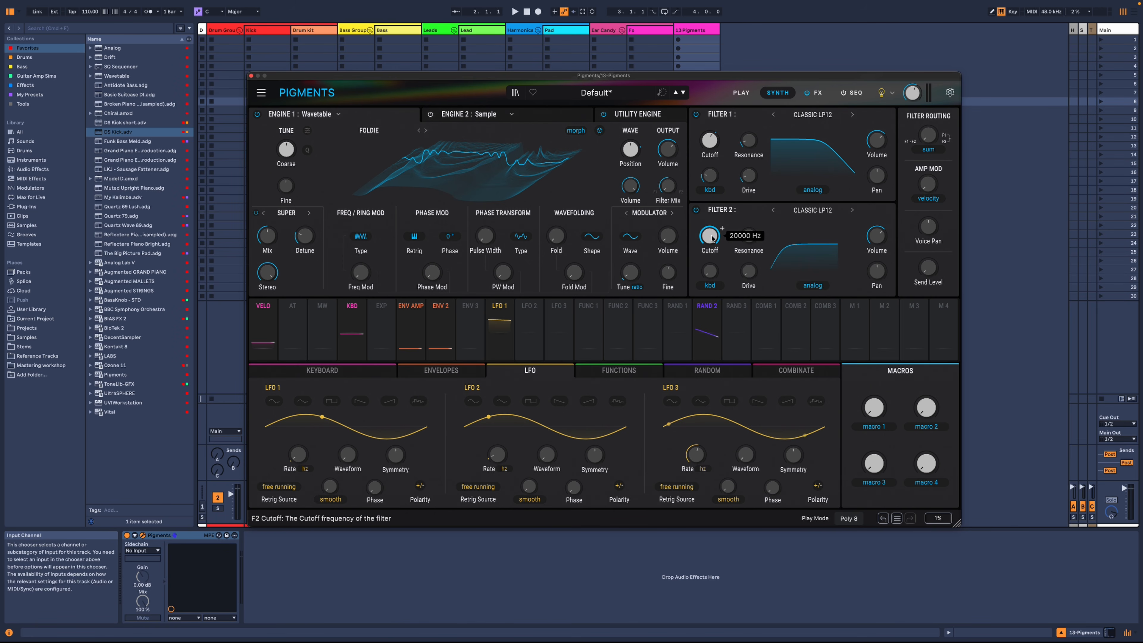
pyautogui.click(833, 211)
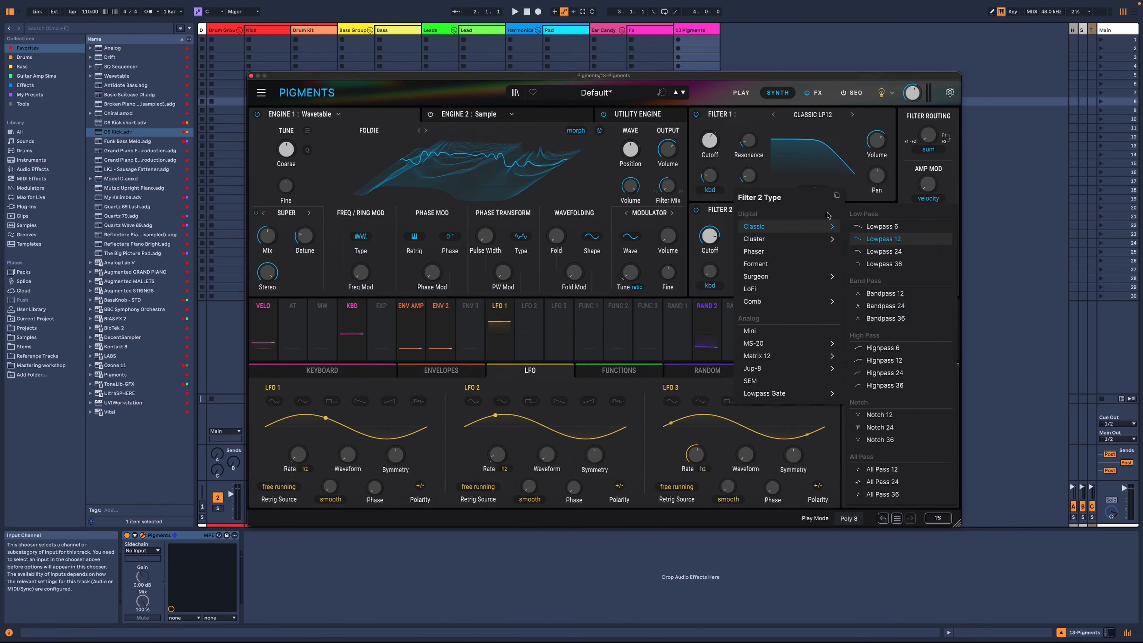
pyautogui.moveTo(810, 343)
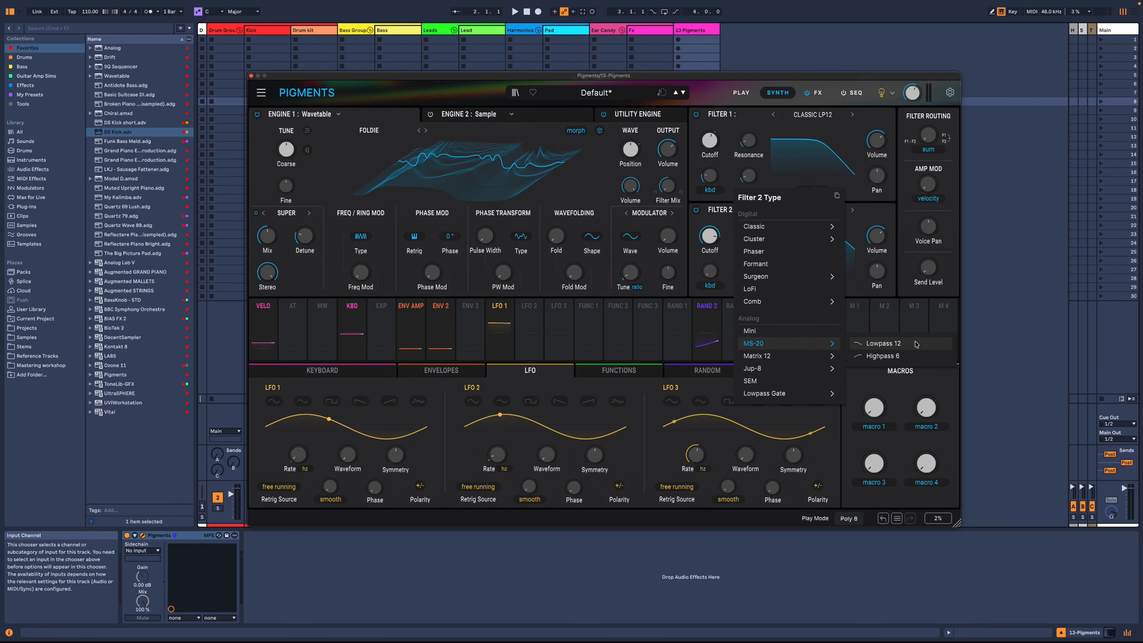
pyautogui.click(891, 344)
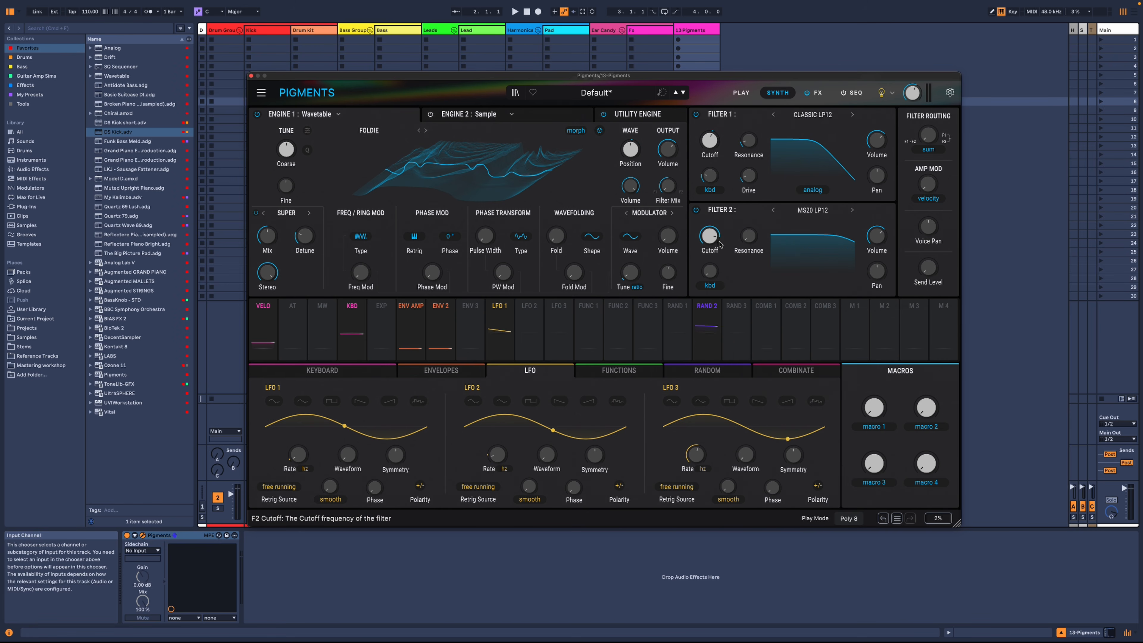
pyautogui.moveTo(710, 247); pyautogui.dragTo(711, 272)
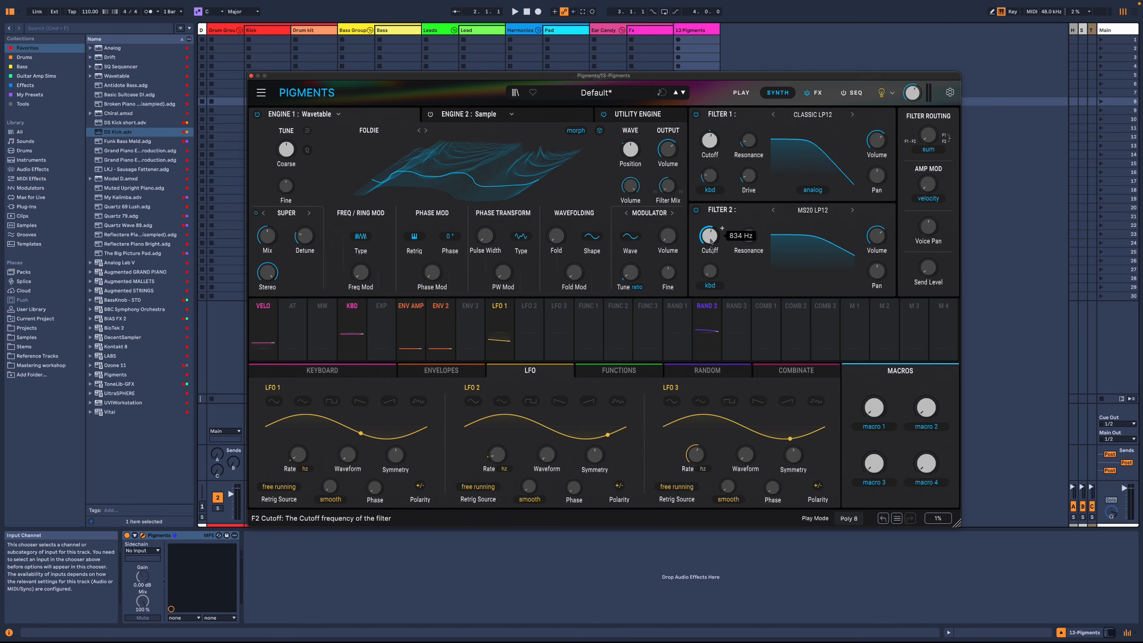
# Balance the two filters by blending the routing toward parallel, adding some Filter 2 resonance and adjusting Engine 1's filter mix
pyautogui.moveTo(928, 140)
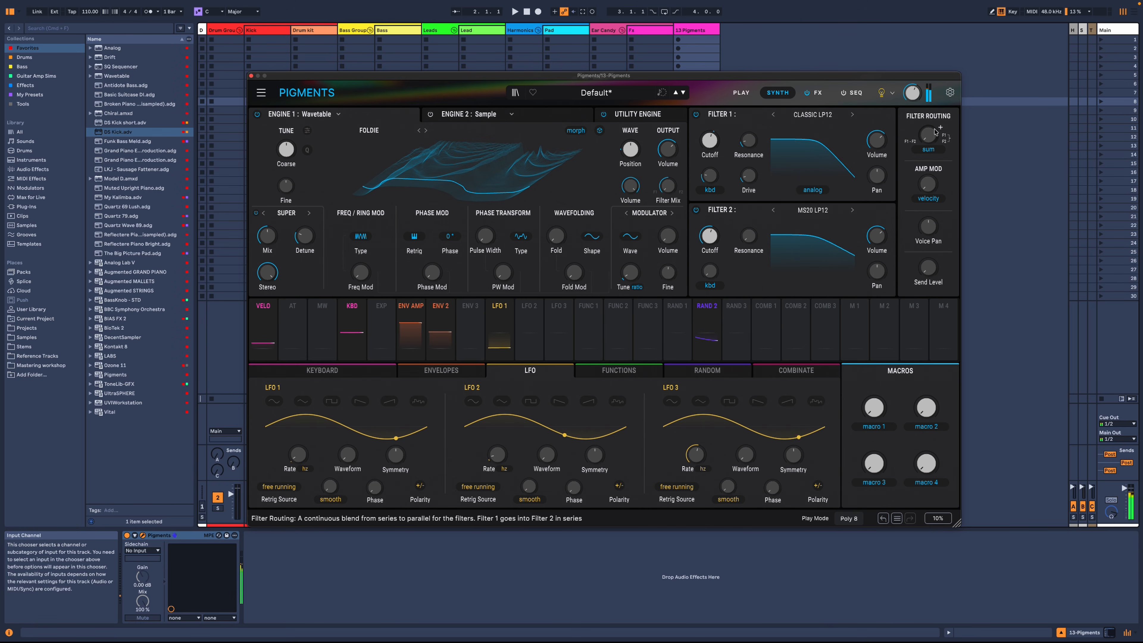
pyautogui.moveTo(930, 140); pyautogui.dragTo(929, 133)
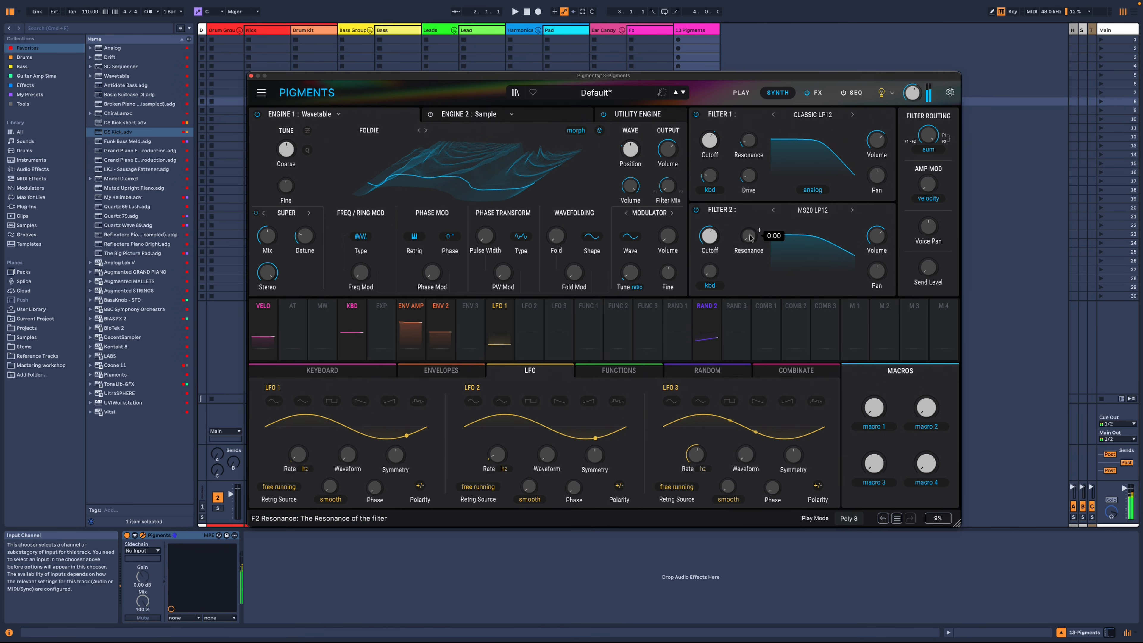
pyautogui.moveTo(751, 214); pyautogui.dragTo(753, 209)
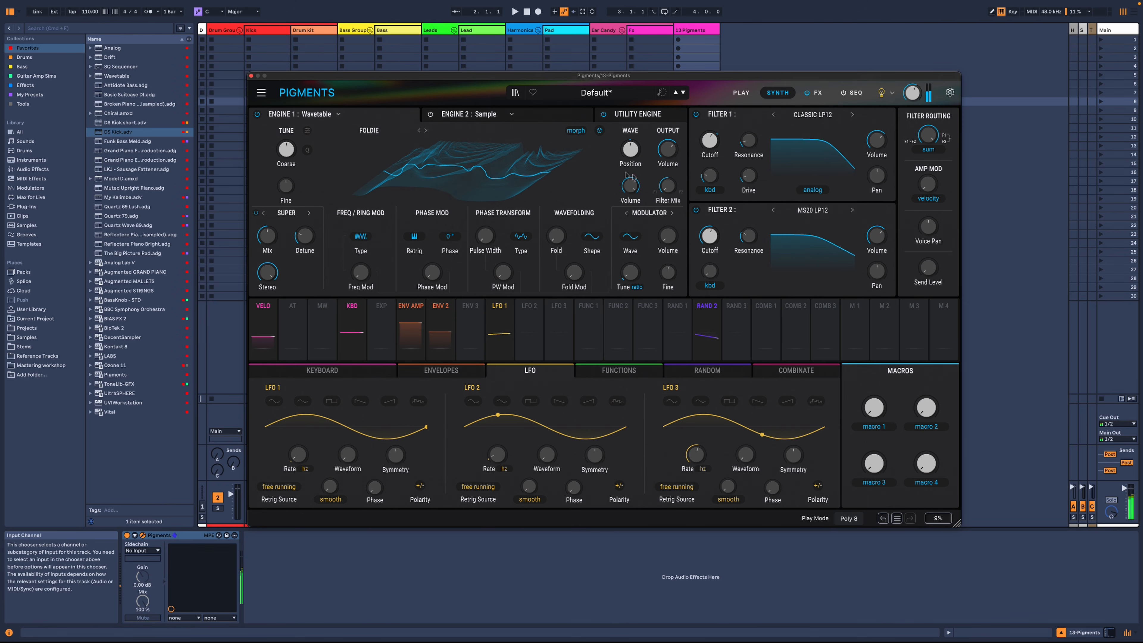
pyautogui.moveTo(668, 185); pyautogui.dragTo(677, 133)
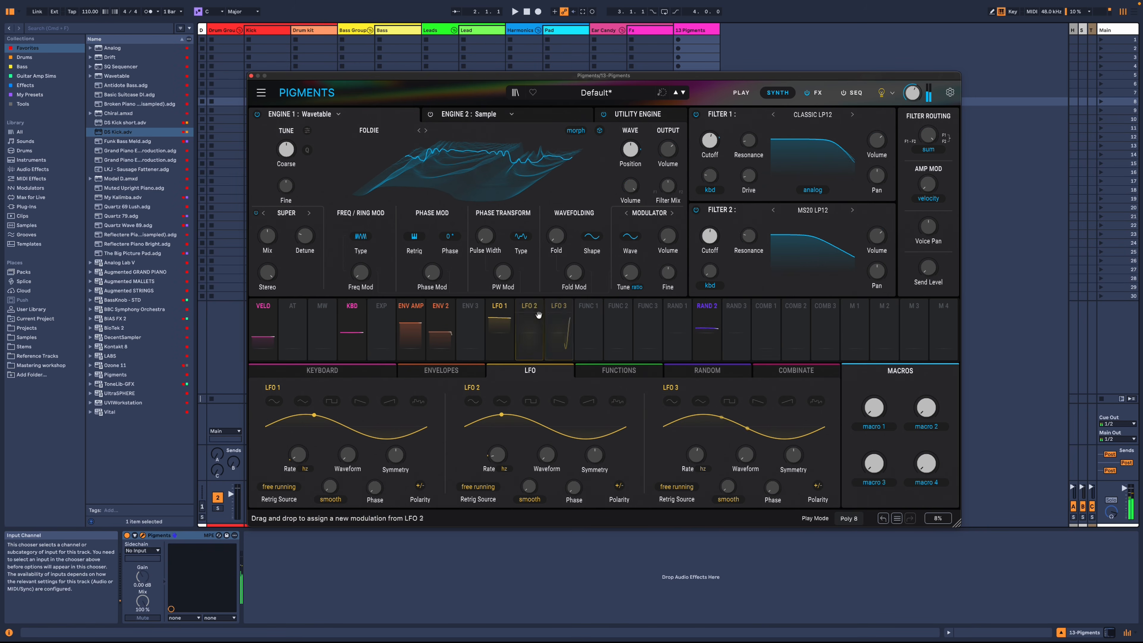
# Assign LFO 2 to modulate Filter 2's cutoff, and pan Filter 1 about 37% left and Filter 2 about 39% right
pyautogui.moveTo(531, 325); pyautogui.dragTo(708, 232)
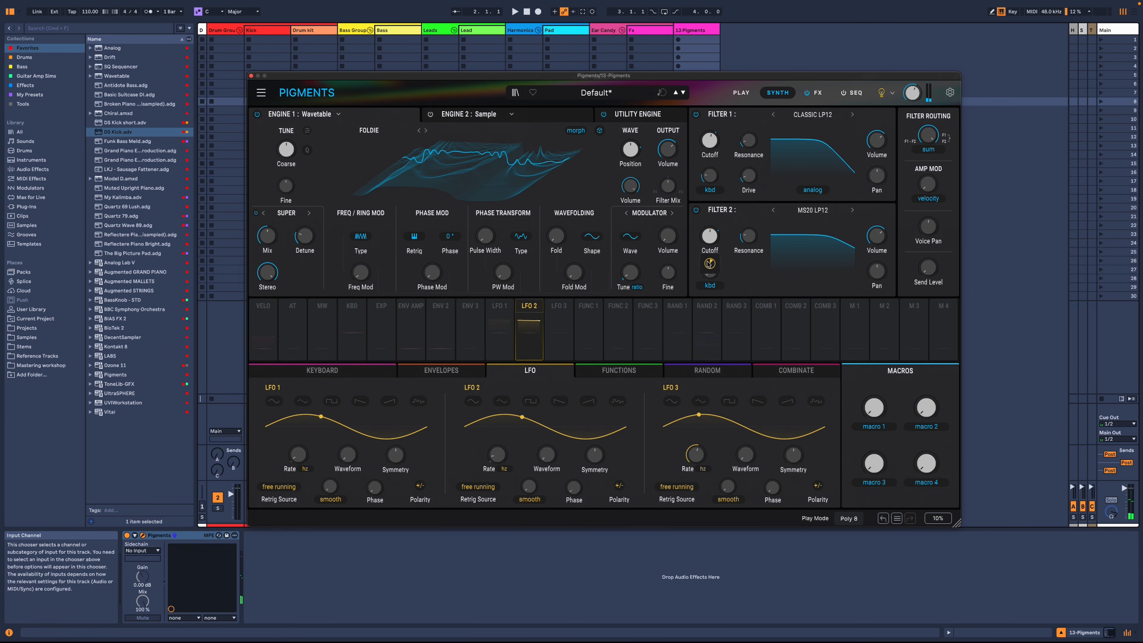
pyautogui.moveTo(709, 275); pyautogui.dragTo(709, 270)
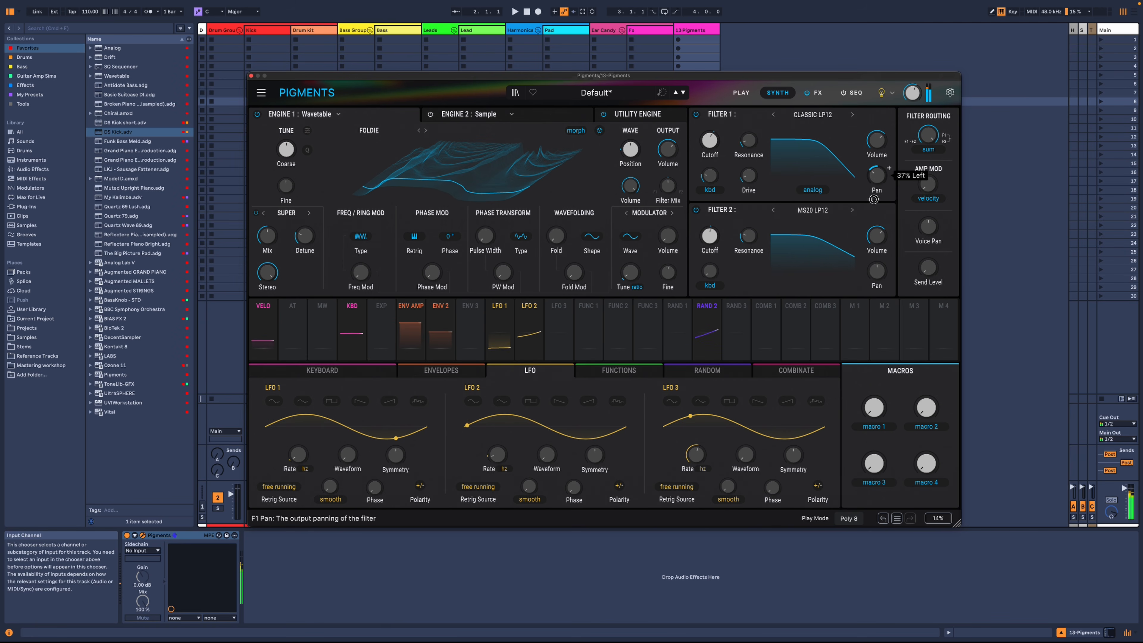
pyautogui.moveTo(877, 271); pyautogui.dragTo(886, 238)
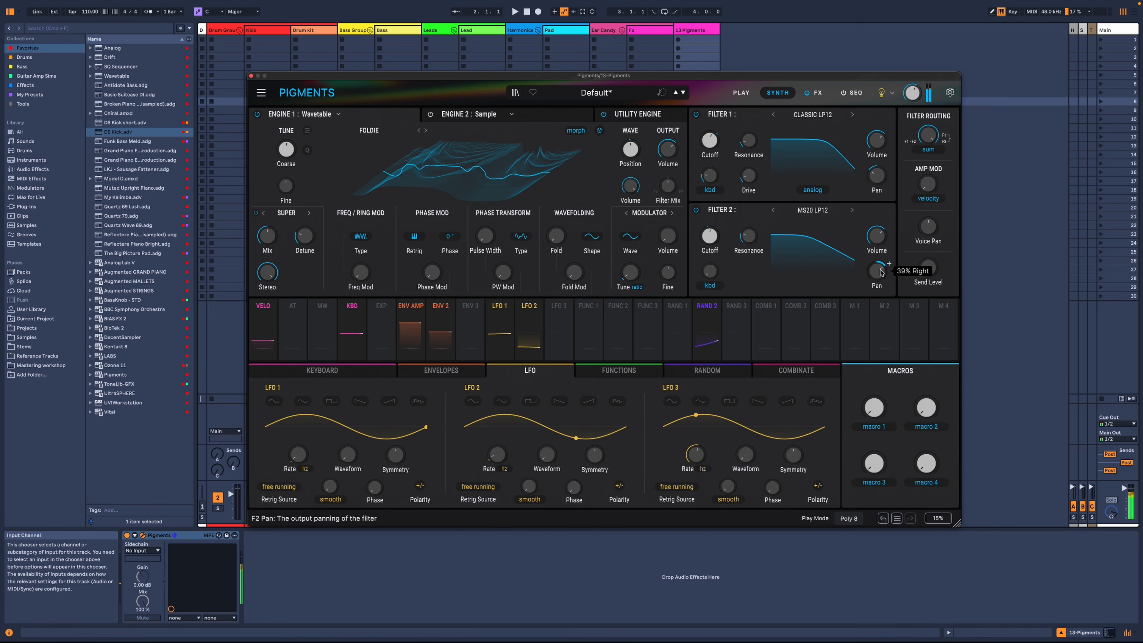
pyautogui.moveTo(875, 182)
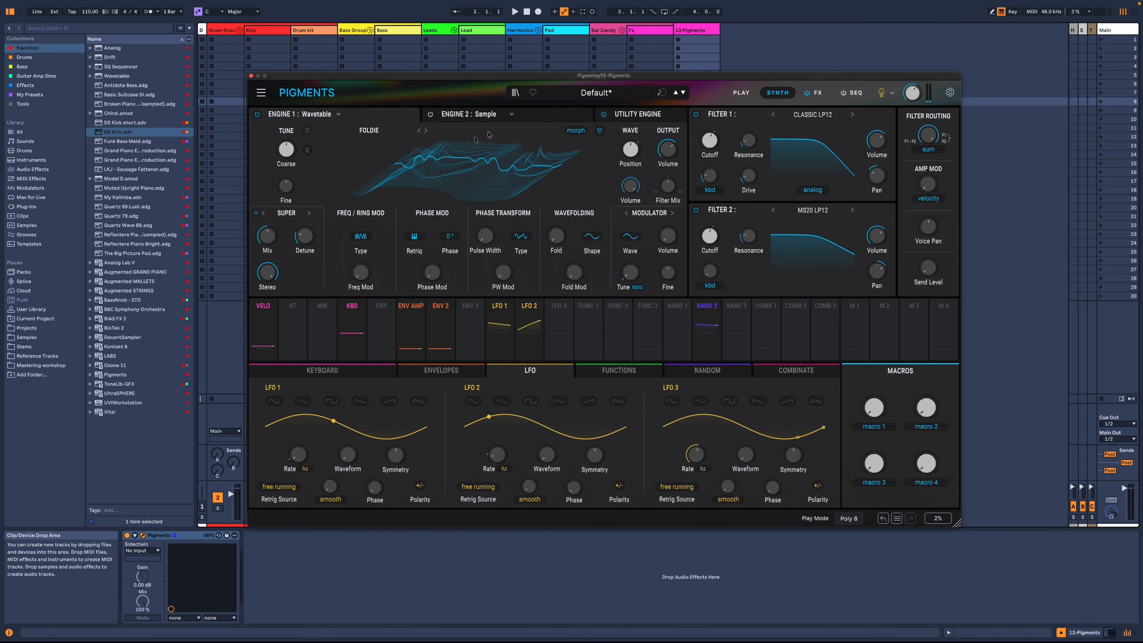
# Enable Engine 2 with the Mega Diapason sample from the Granular Friendly category and adjust its sample start
pyautogui.click(470, 114)
pyautogui.click(431, 115)
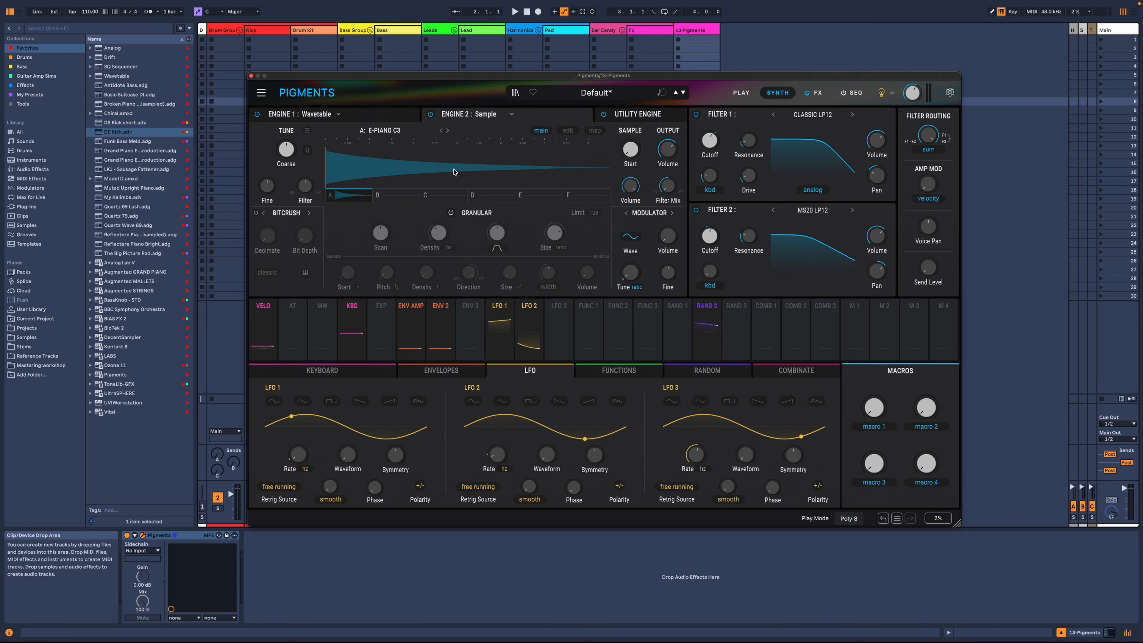
pyautogui.click(383, 130)
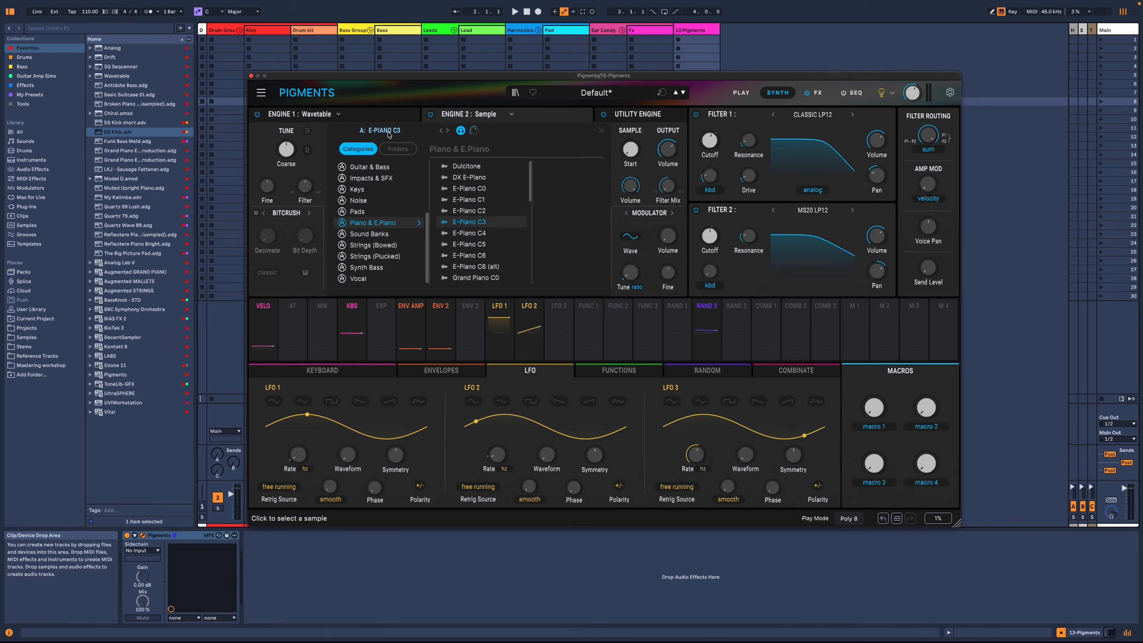
pyautogui.scroll(4, 386, 229)
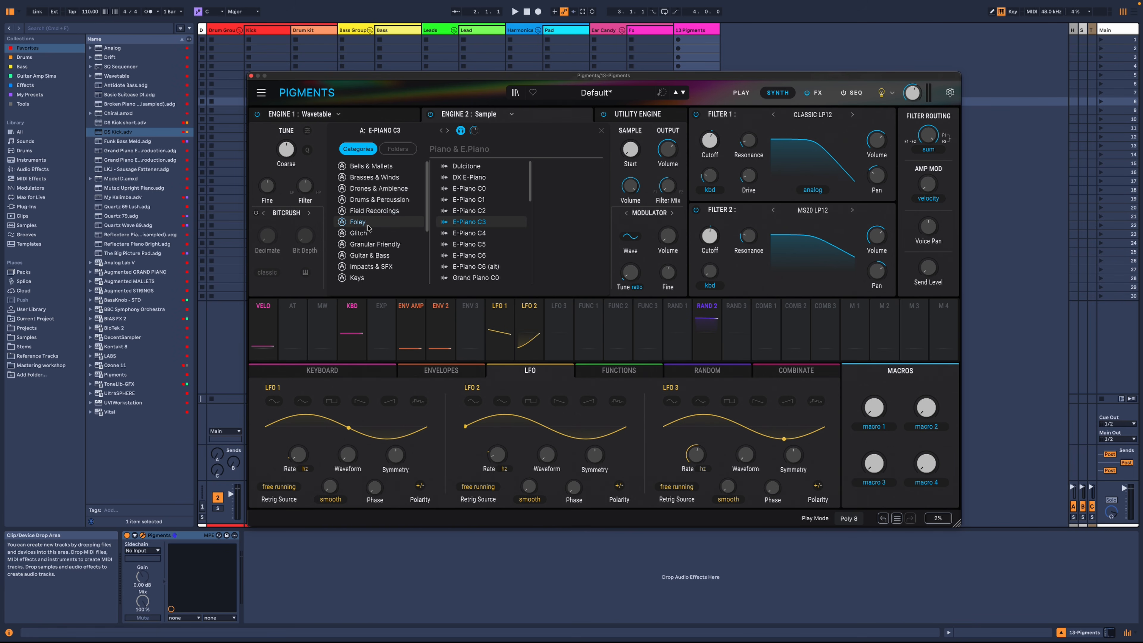
pyautogui.click(375, 244)
pyautogui.moveTo(530, 185); pyautogui.dragTo(531, 239)
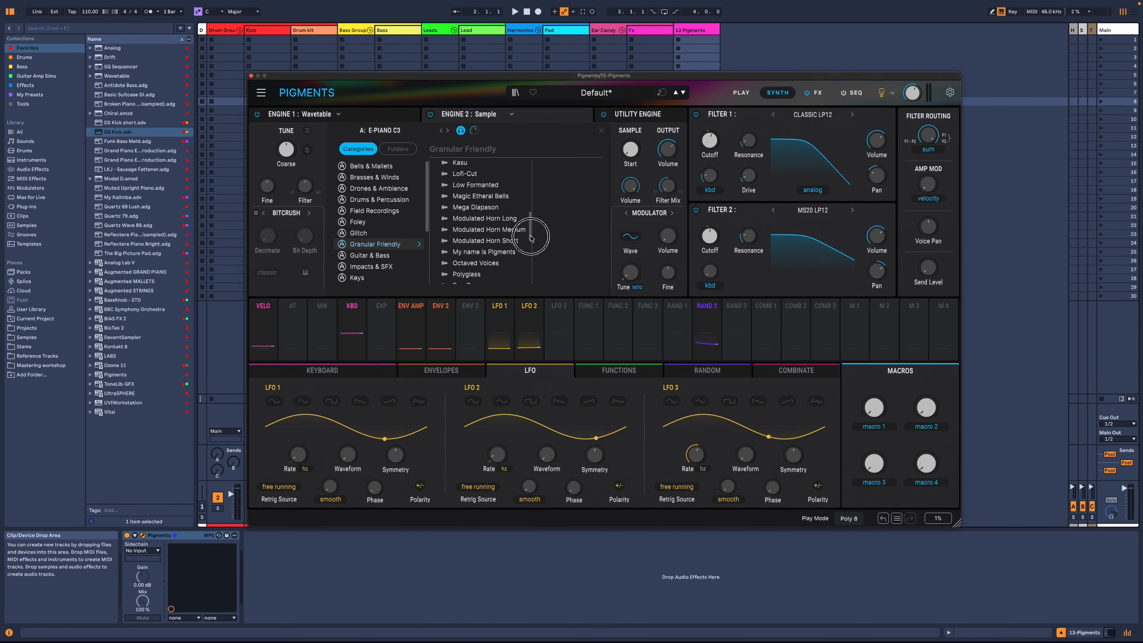
pyautogui.click(496, 211)
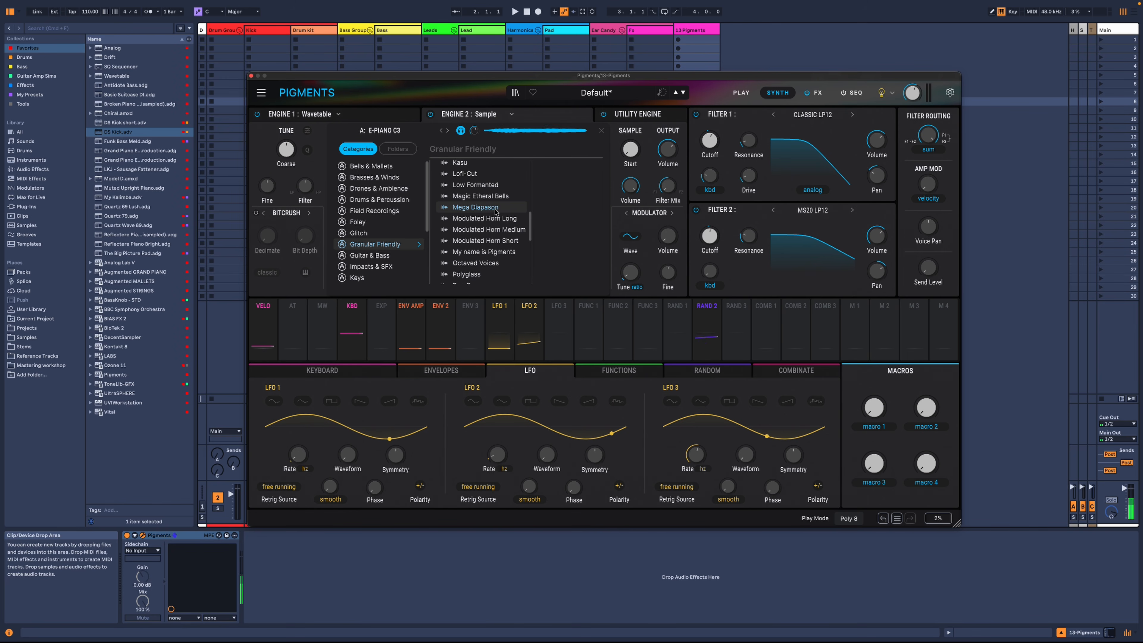
pyautogui.doubleClick(489, 210)
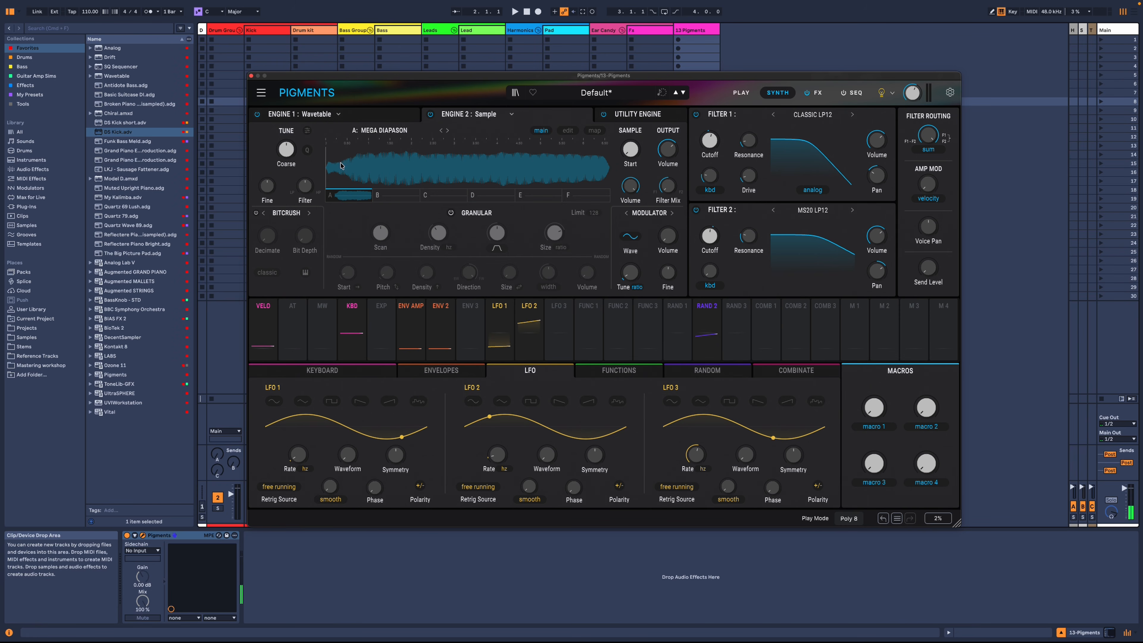
pyautogui.moveTo(630, 149); pyautogui.dragTo(640, 115)
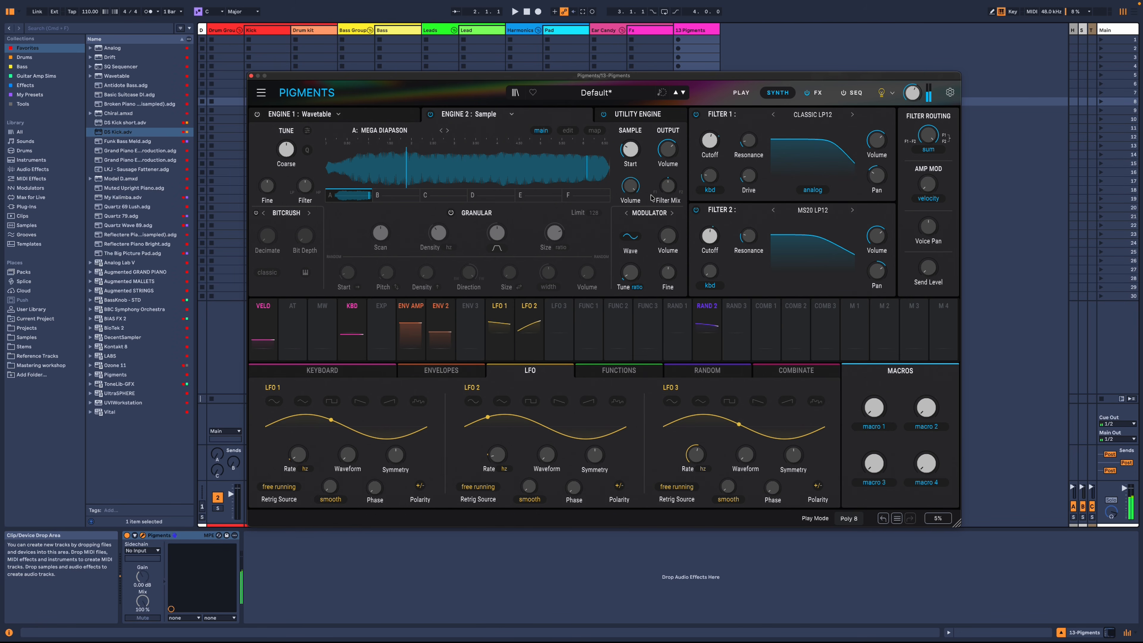
# Enable granular playback for Engine 2's sample, adjust the grain density and set the grain envelope shape to Smooth Exp
pyautogui.click(451, 213)
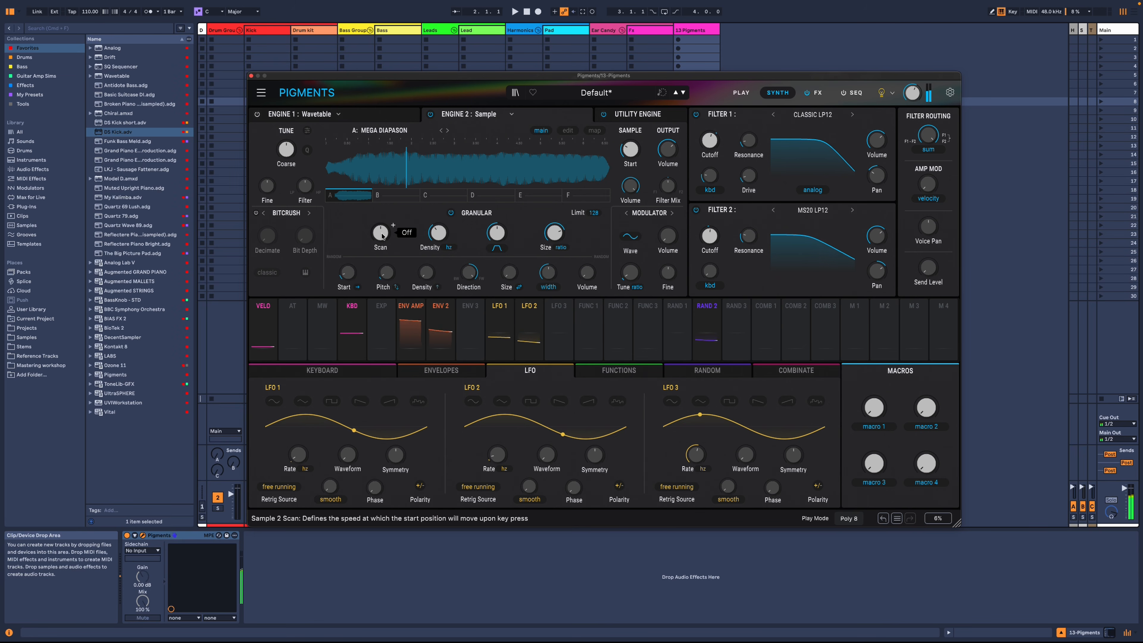
pyautogui.moveTo(440, 234)
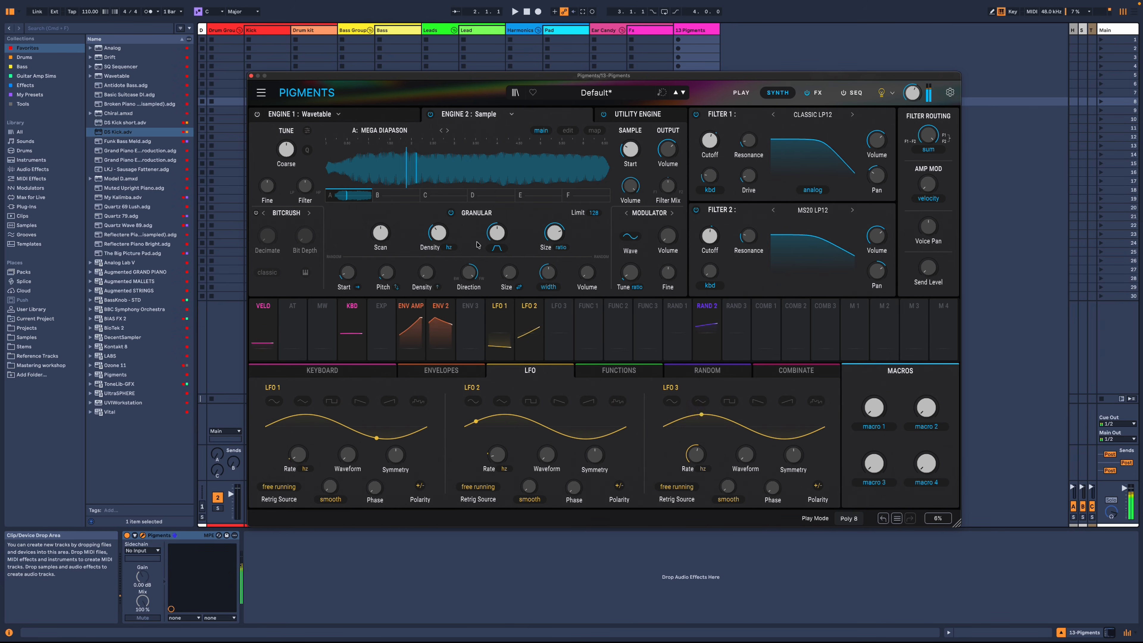
pyautogui.click(497, 248)
pyautogui.click(464, 367)
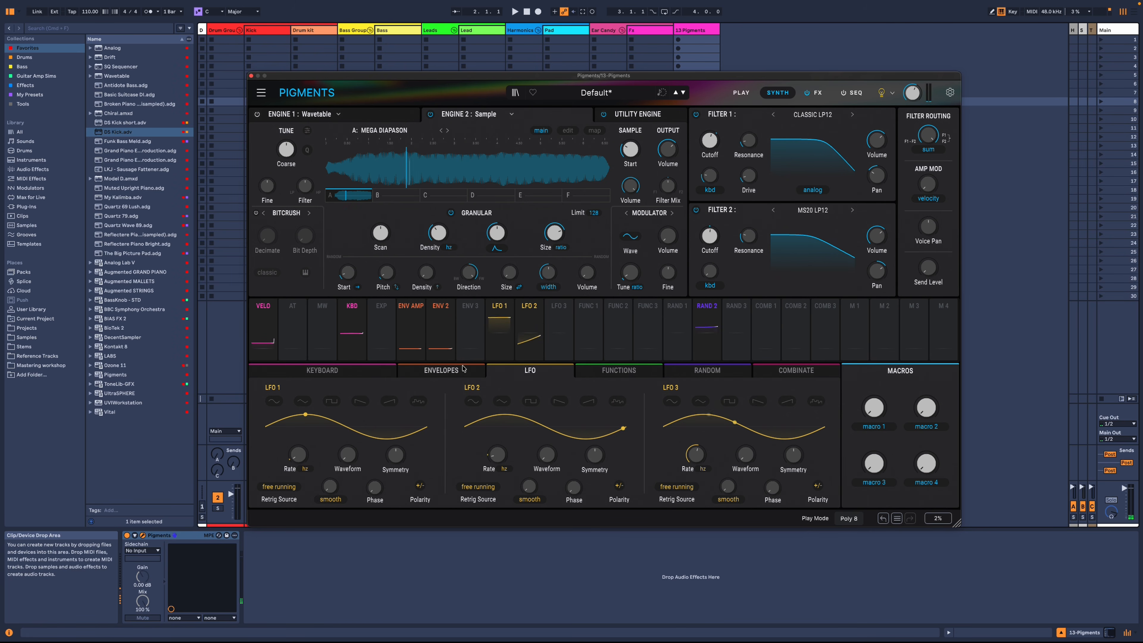
# Adjust the grain size, randomize the grains' density, direction and size, and fine-tune the sample scan speed
pyautogui.moveTo(502, 235)
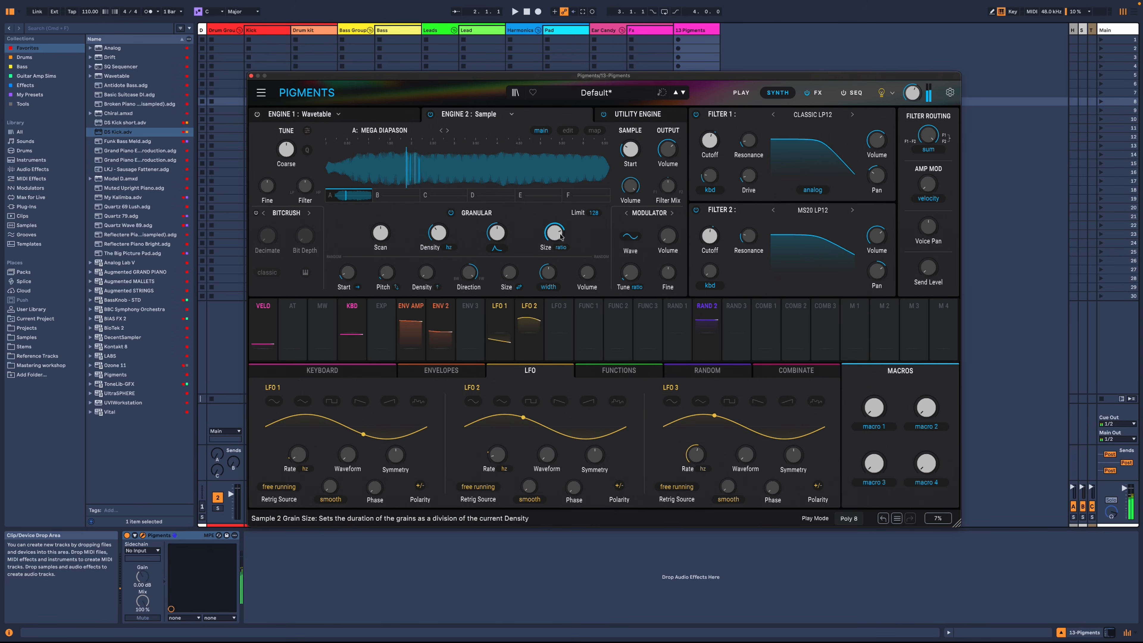
pyautogui.moveTo(429, 255)
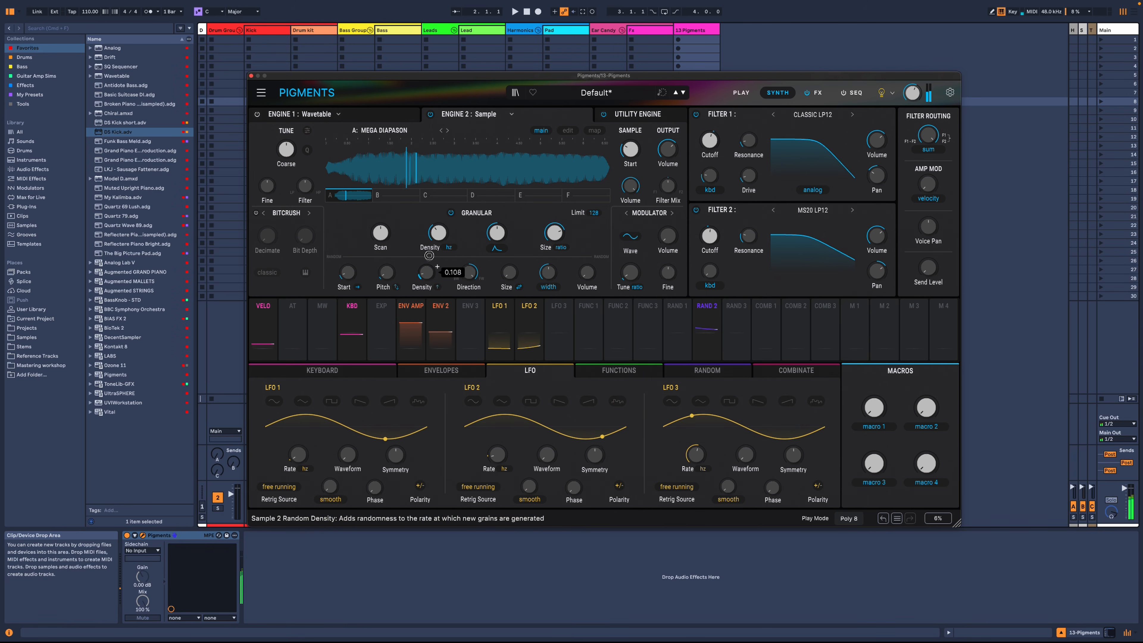
pyautogui.moveTo(471, 289)
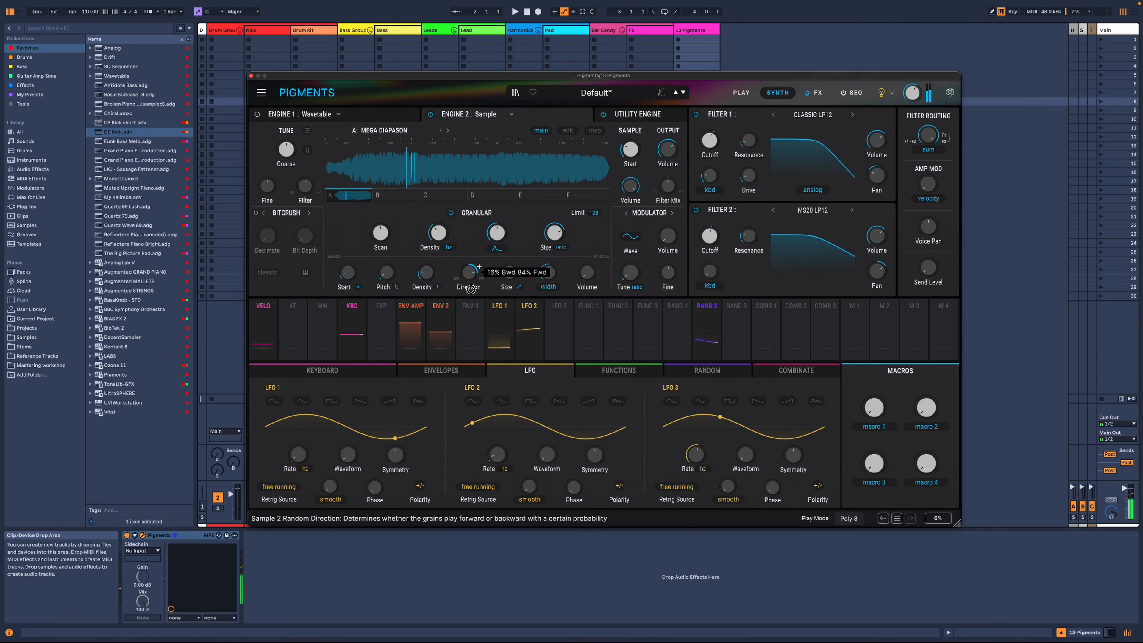
pyautogui.moveTo(509, 272)
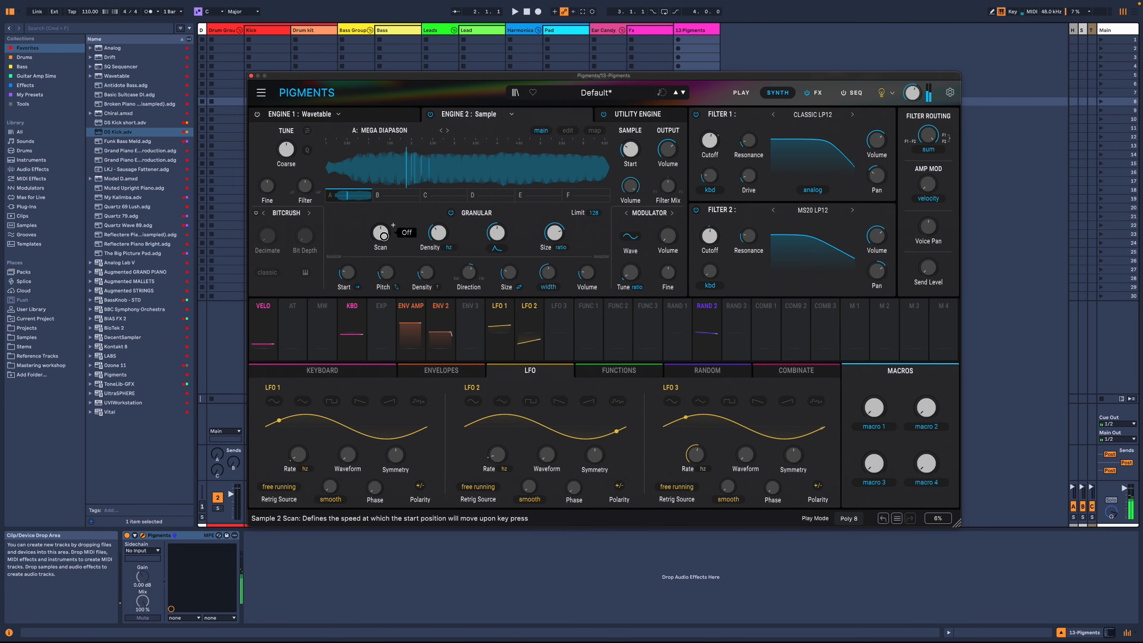
pyautogui.moveTo(383, 236); pyautogui.dragTo(384, 241)
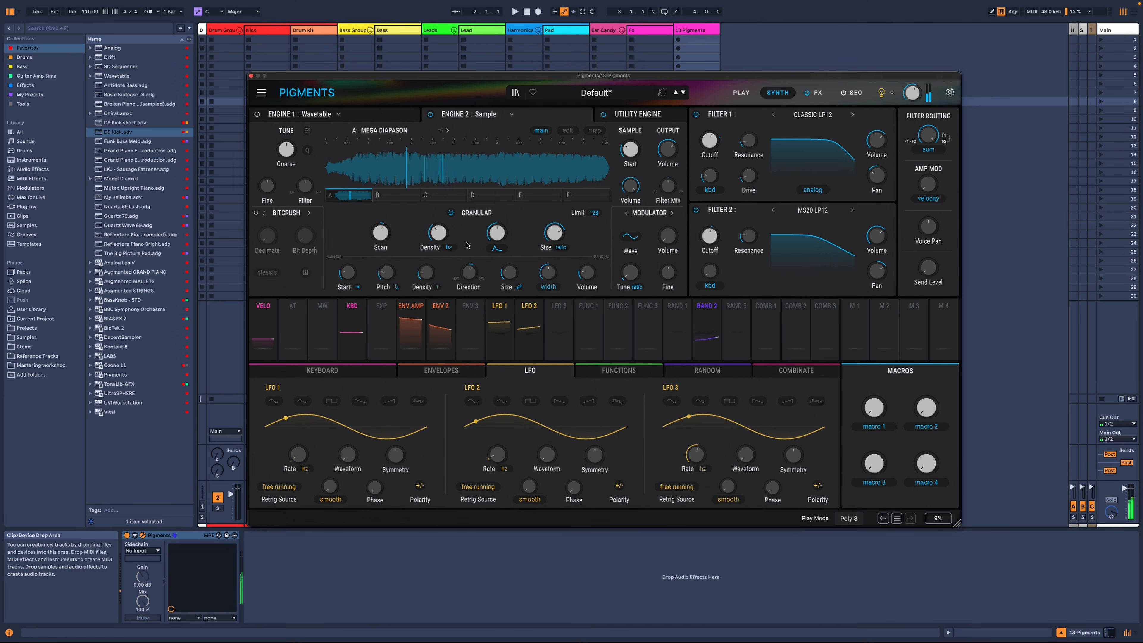
# Refine the grain size and density, and change the grain envelope shape to Triangle
pyautogui.moveTo(553, 237)
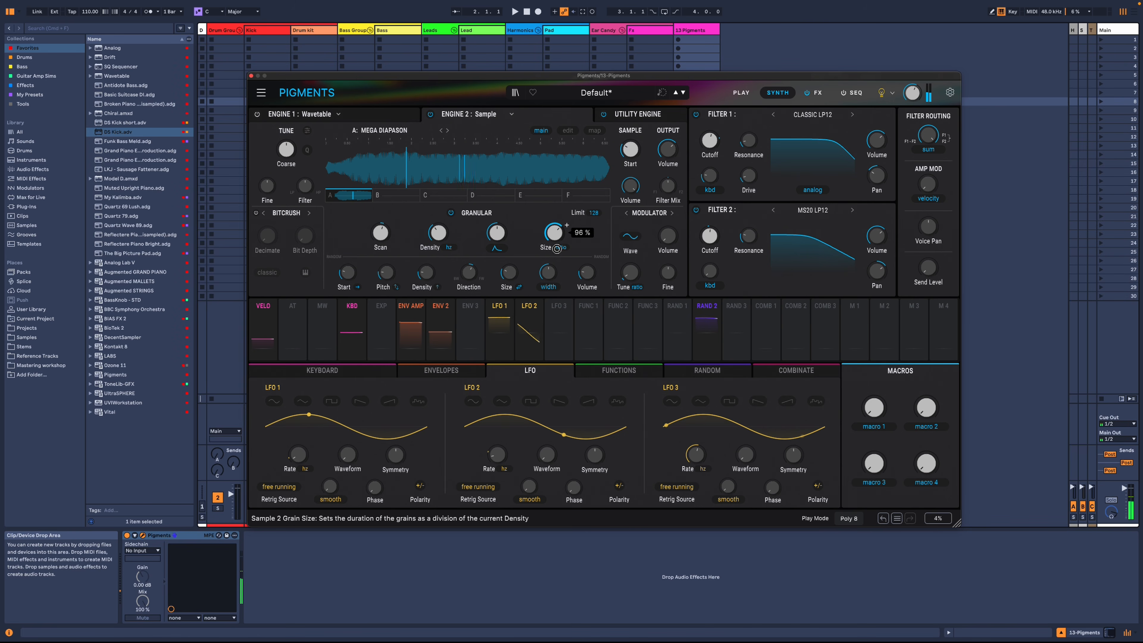
pyautogui.moveTo(440, 235)
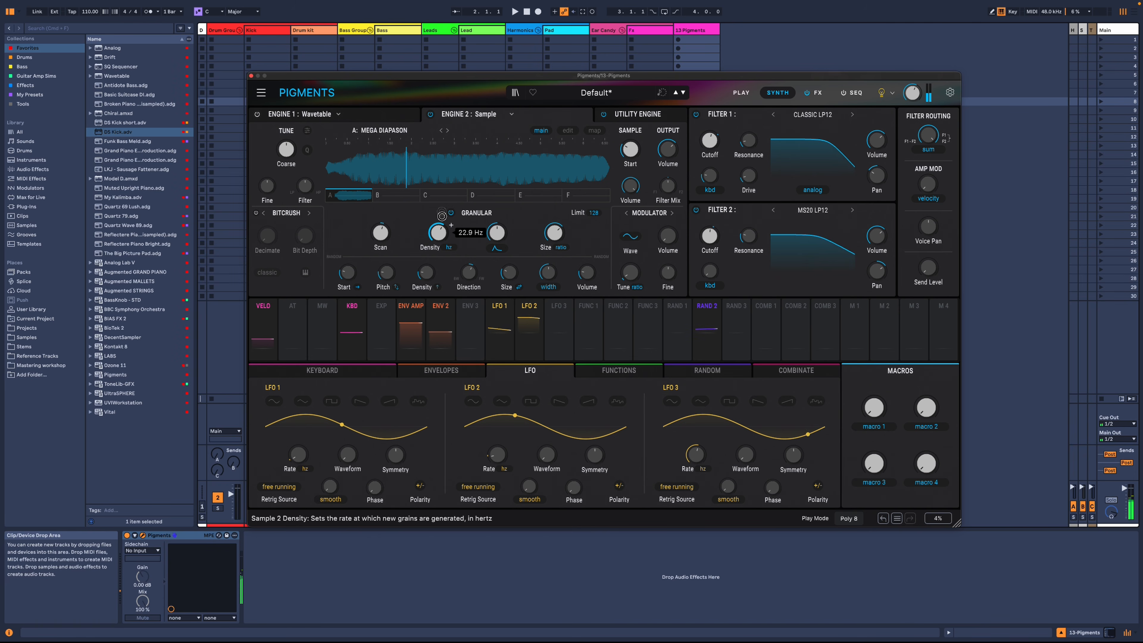
pyautogui.click(497, 249)
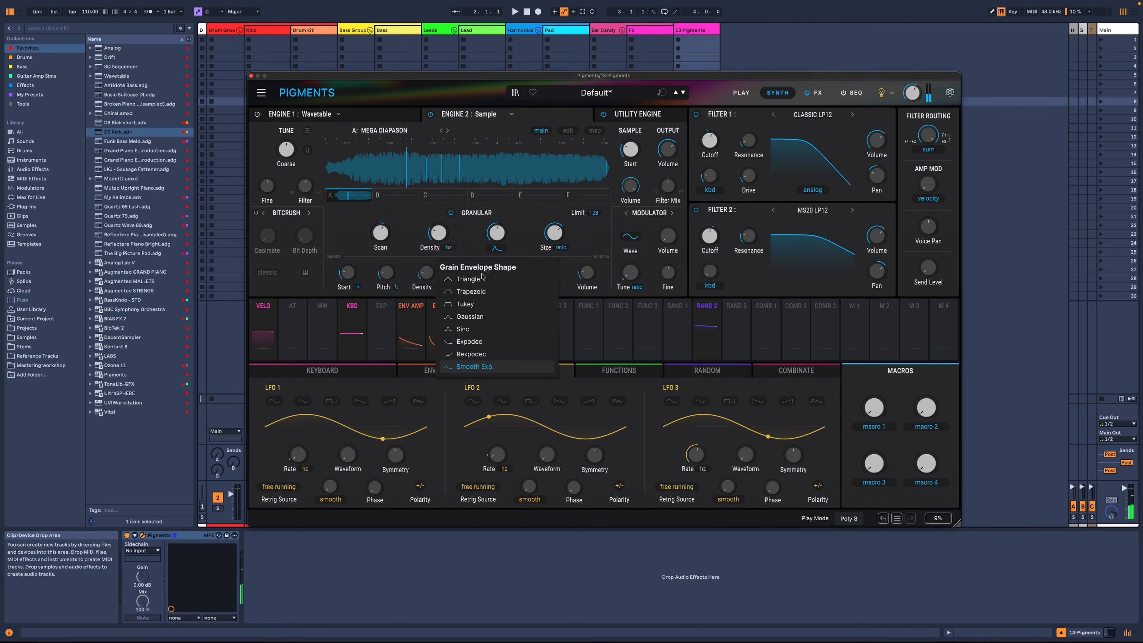
pyautogui.click(473, 283)
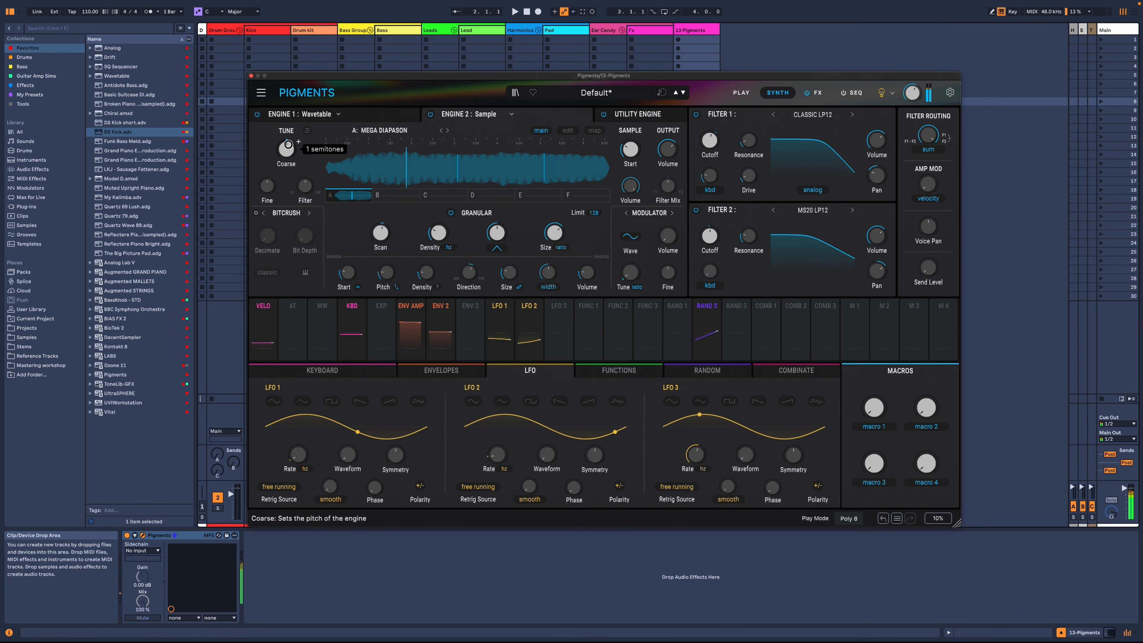
# Raise Engine 2's coarse tuning and assign LFO 1 to modulate its sample start position
pyautogui.moveTo(282, 151); pyautogui.dragTo(287, 98)
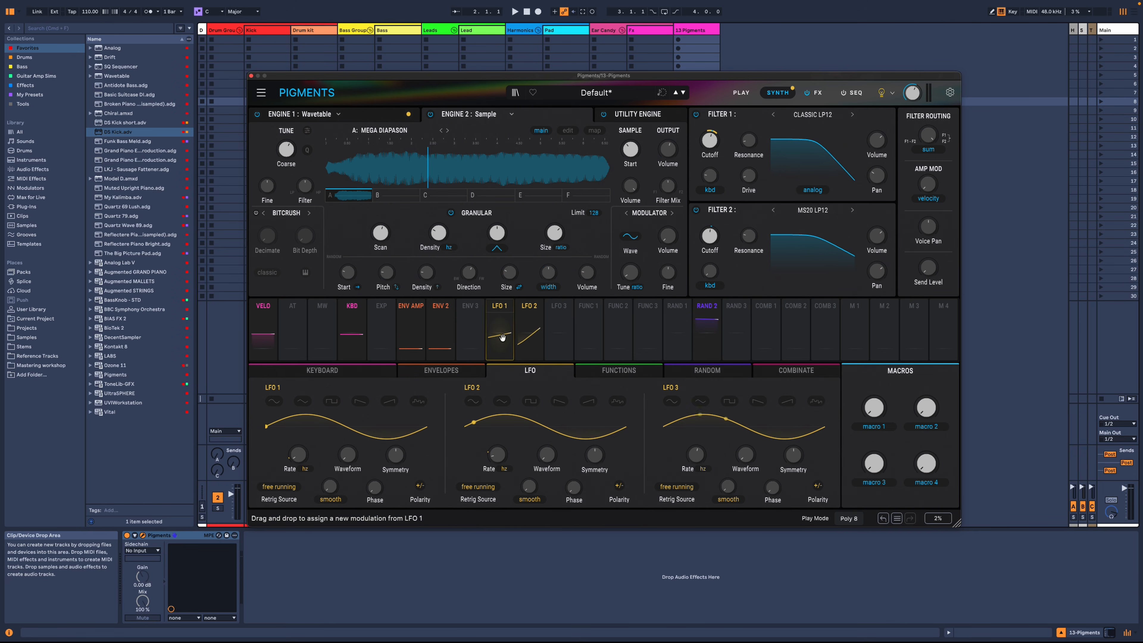
pyautogui.moveTo(500, 338); pyautogui.dragTo(631, 150)
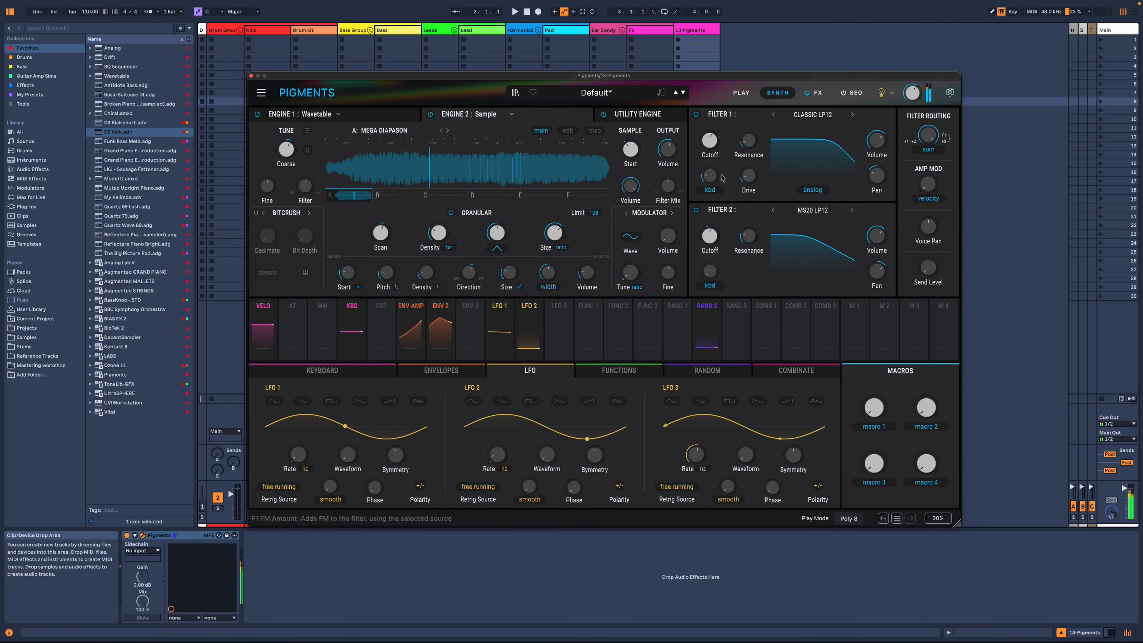
pyautogui.moveTo(708, 241)
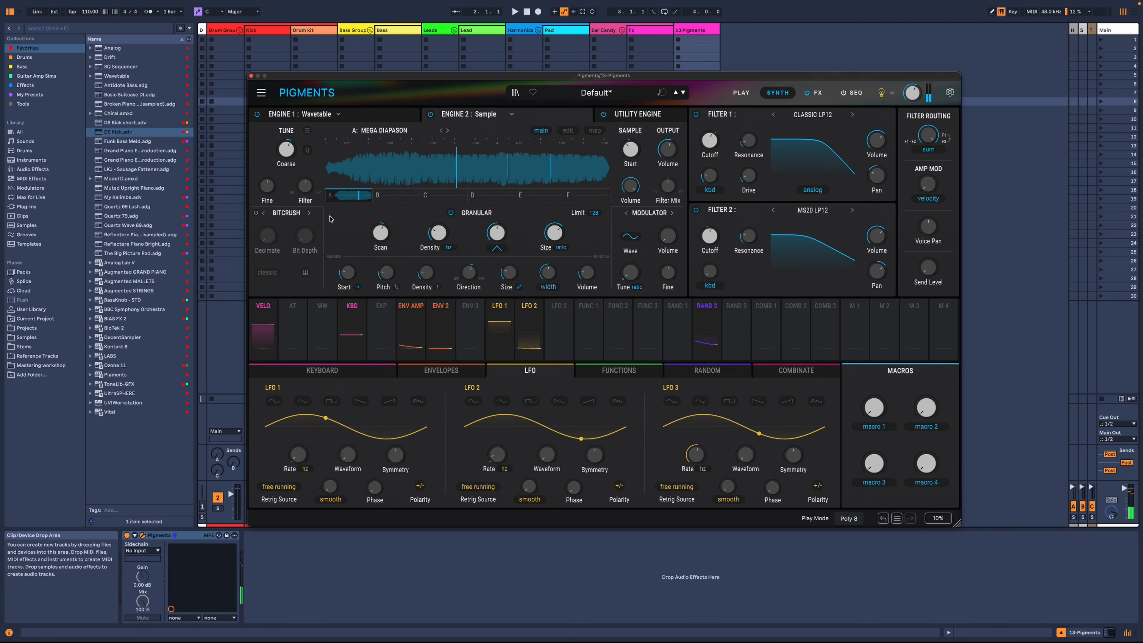
# Enable Noise 1 in the Utility Engine with White Noise (Wide) and adjust its volume and filter mix
pyautogui.click(648, 116)
pyautogui.click(256, 129)
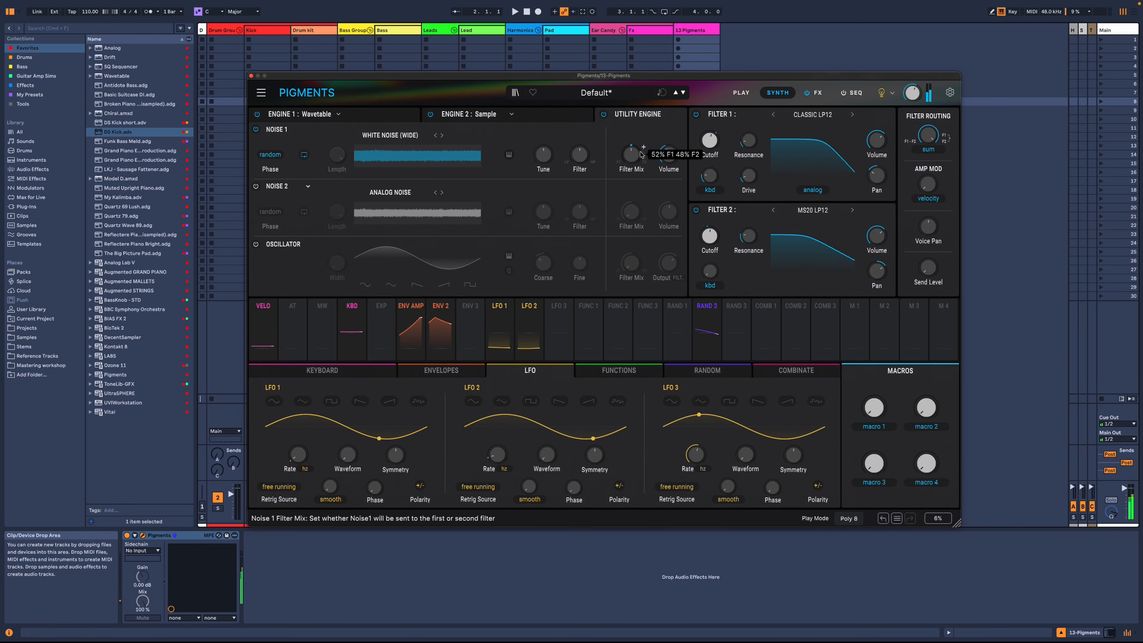
pyautogui.moveTo(666, 158); pyautogui.dragTo(667, 162)
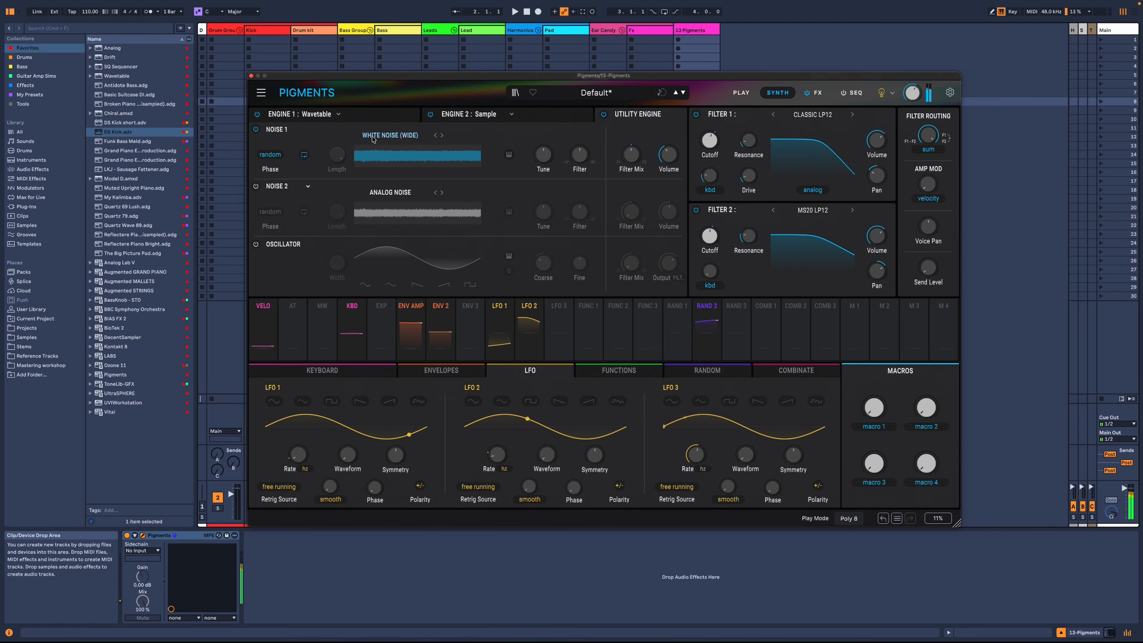
pyautogui.moveTo(638, 159)
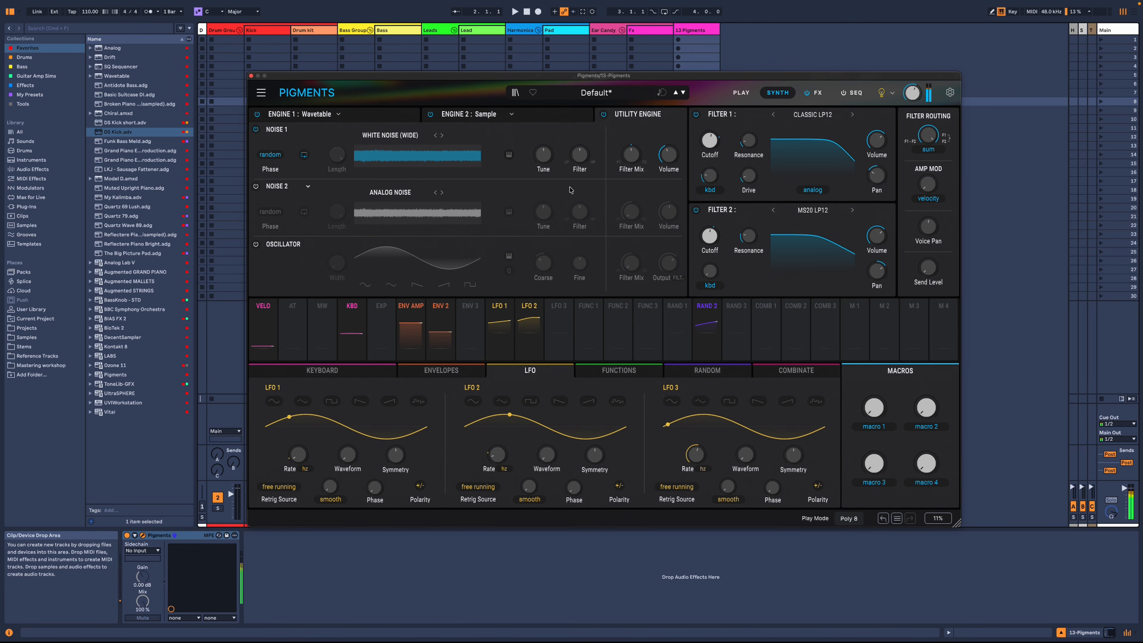
# Enable the Utility Engine's sine oscillator, tune its coarse pitch down about an octave and adjust its output level
pyautogui.click(256, 246)
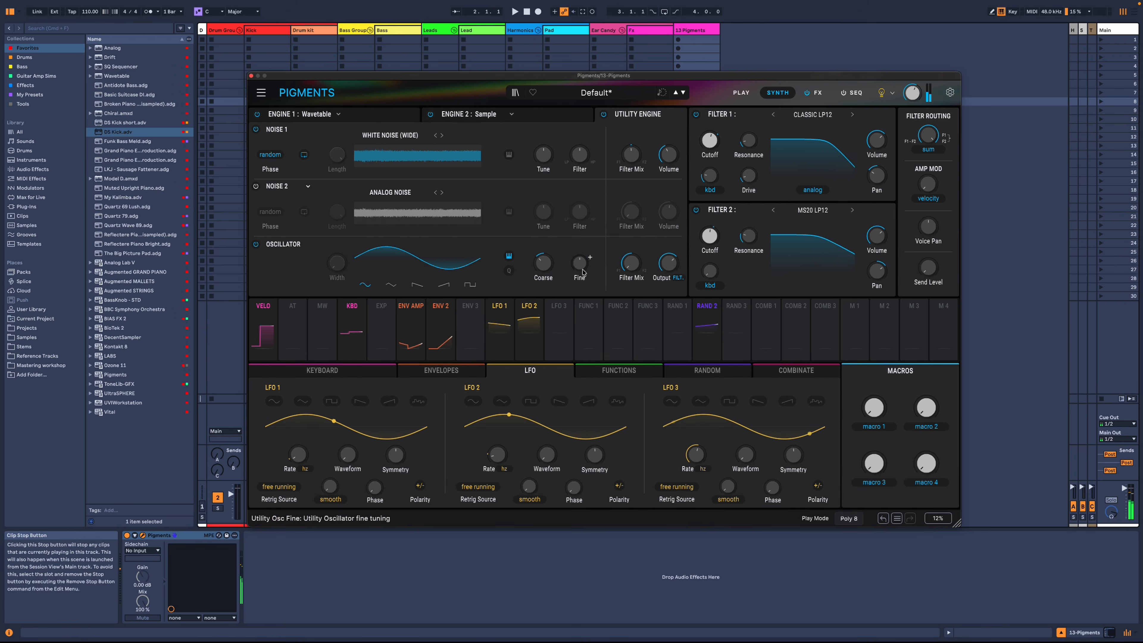
pyautogui.moveTo(544, 263); pyautogui.dragTo(567, 342)
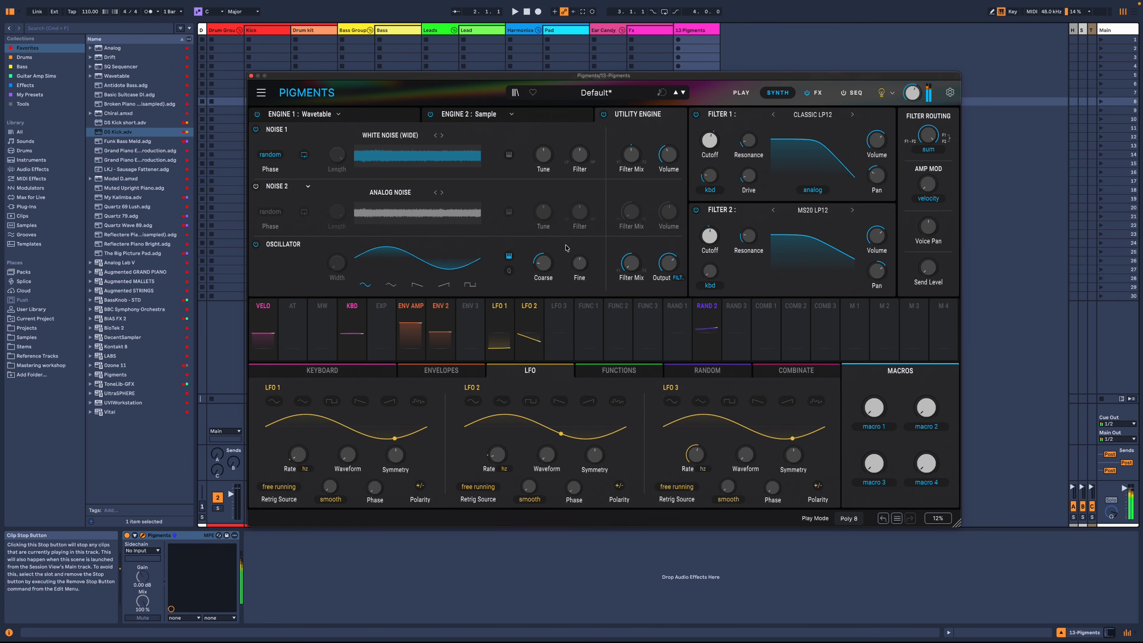
pyautogui.moveTo(667, 266)
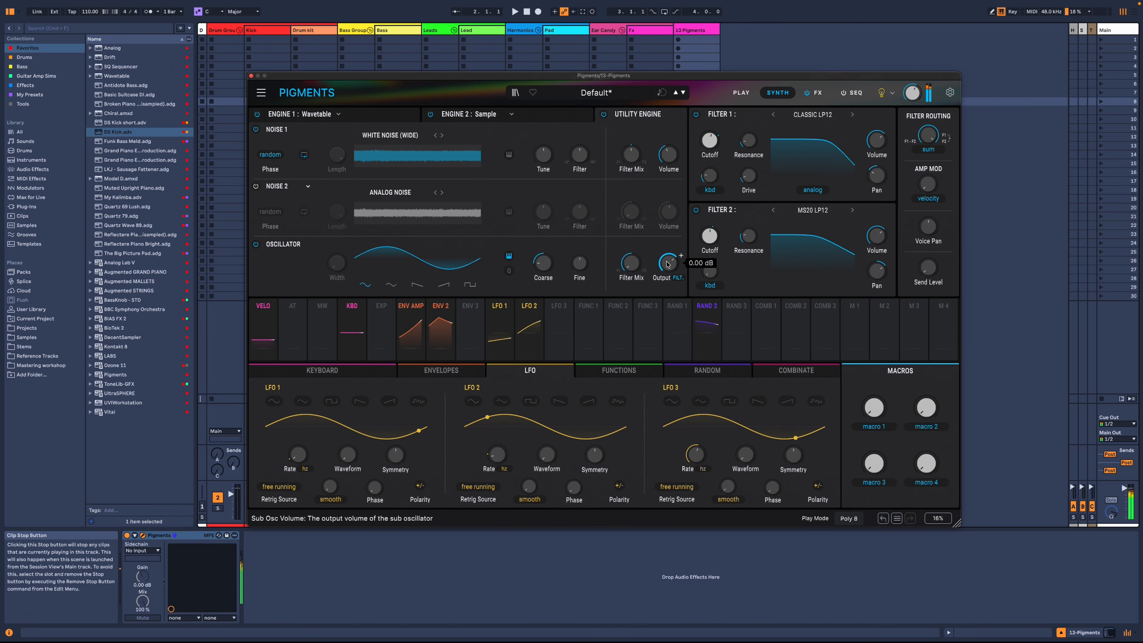
pyautogui.click(541, 267)
pyautogui.moveTo(541, 266); pyautogui.dragTo(538, 214)
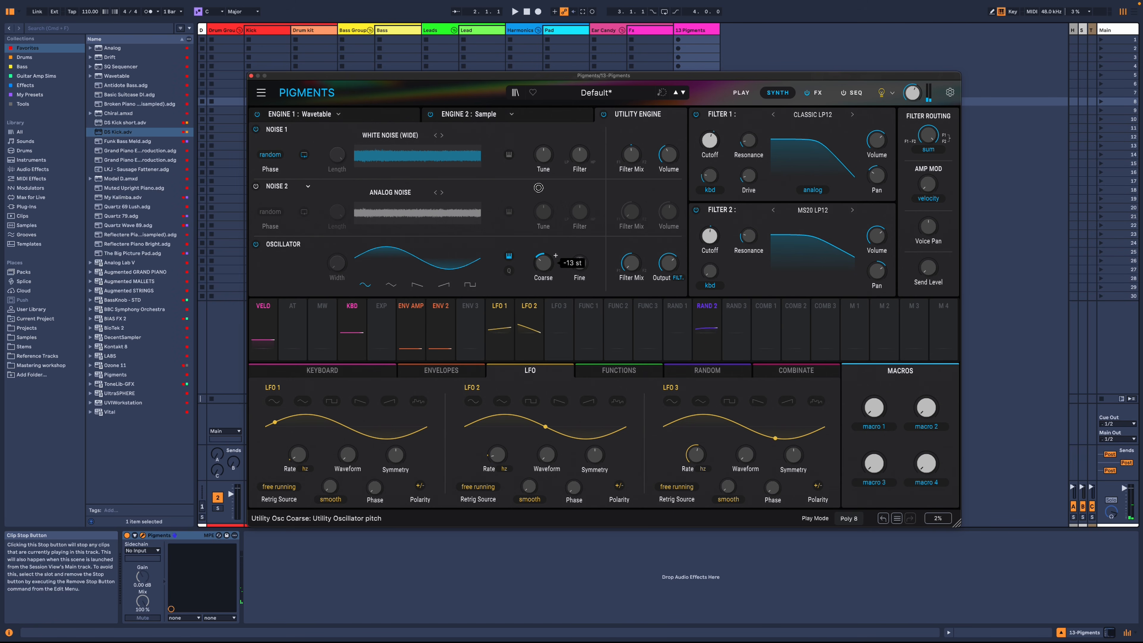
pyautogui.moveTo(669, 262); pyautogui.dragTo(639, 207)
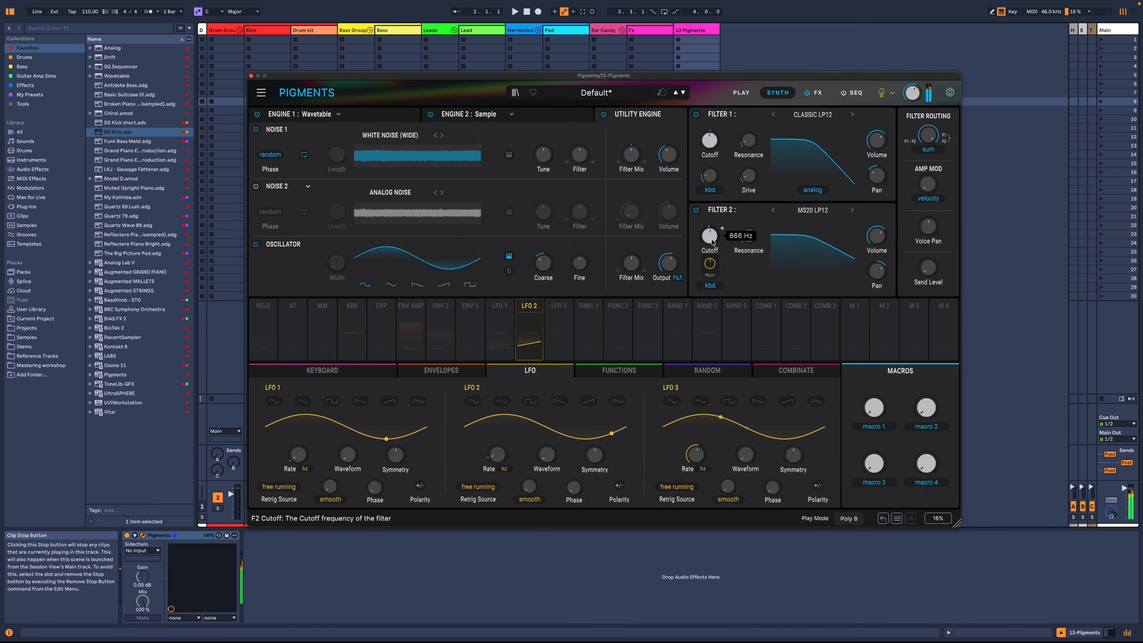
# Load Shimmer as the first effect of FX A, keeping its mode on normal, and adjust its feedback
pyautogui.click(827, 94)
pyautogui.click(378, 118)
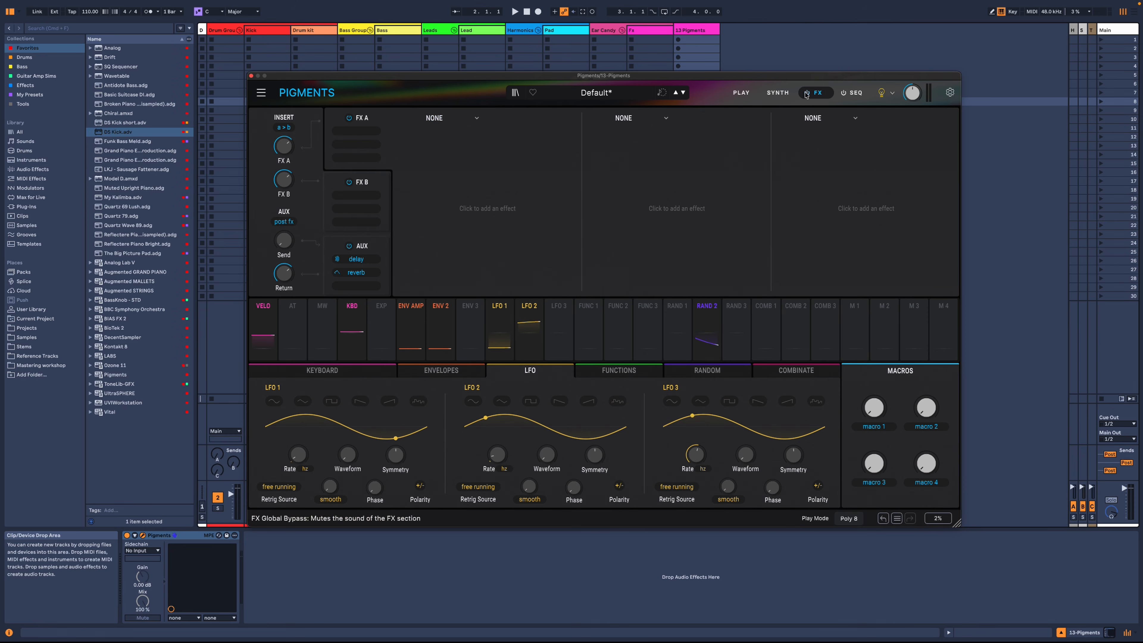
pyautogui.click(778, 93)
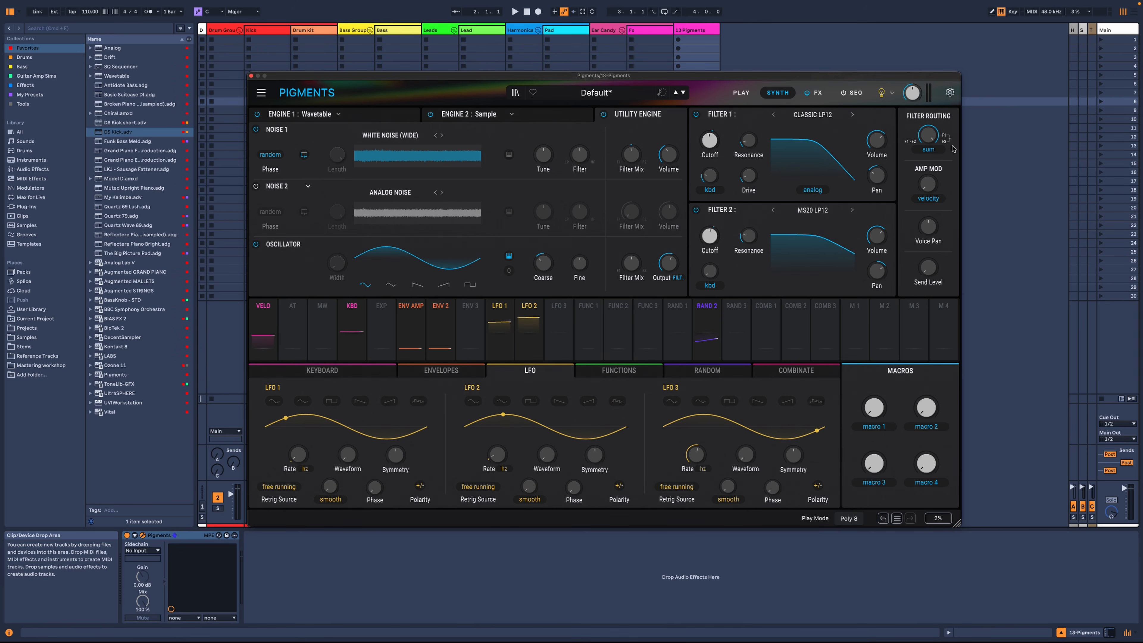
pyautogui.click(817, 93)
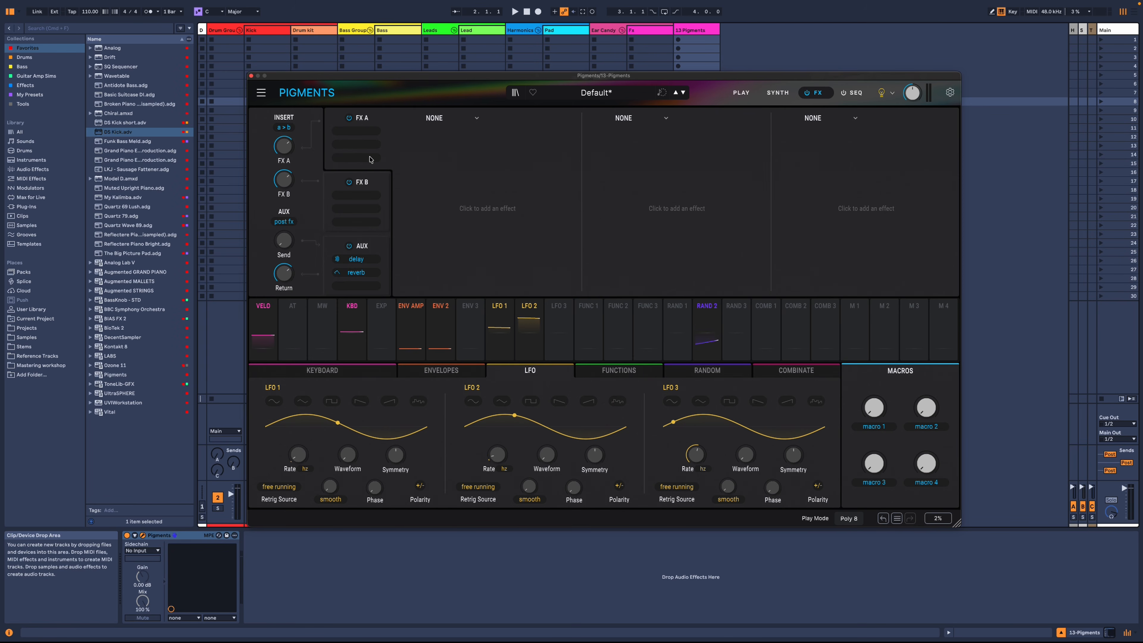
pyautogui.moveTo(284, 150)
pyautogui.click(477, 118)
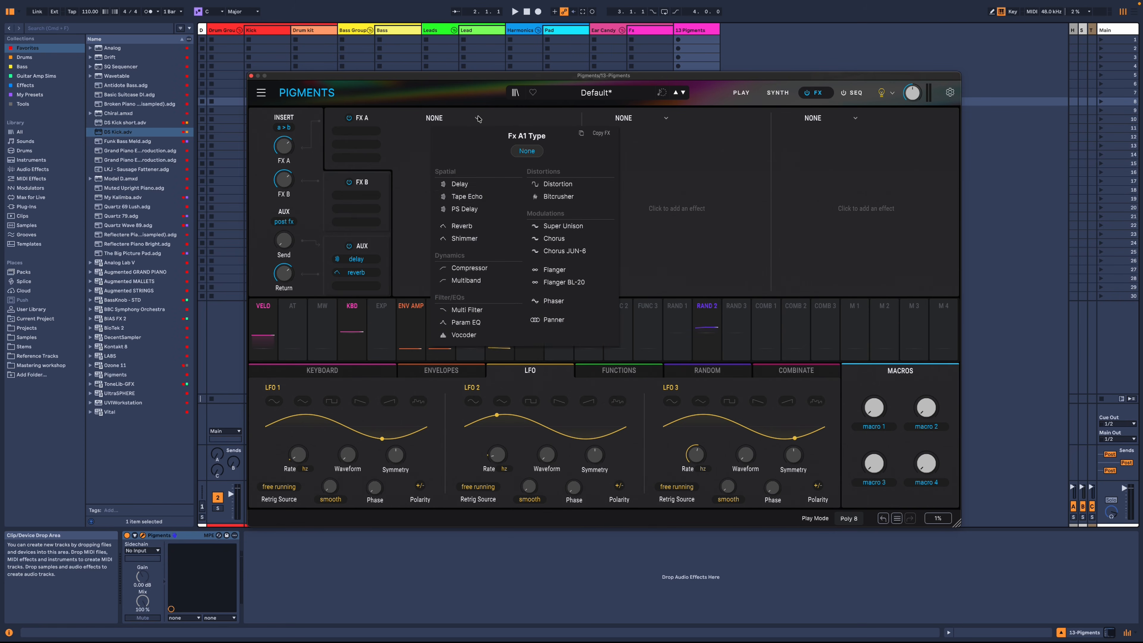
pyautogui.click(464, 239)
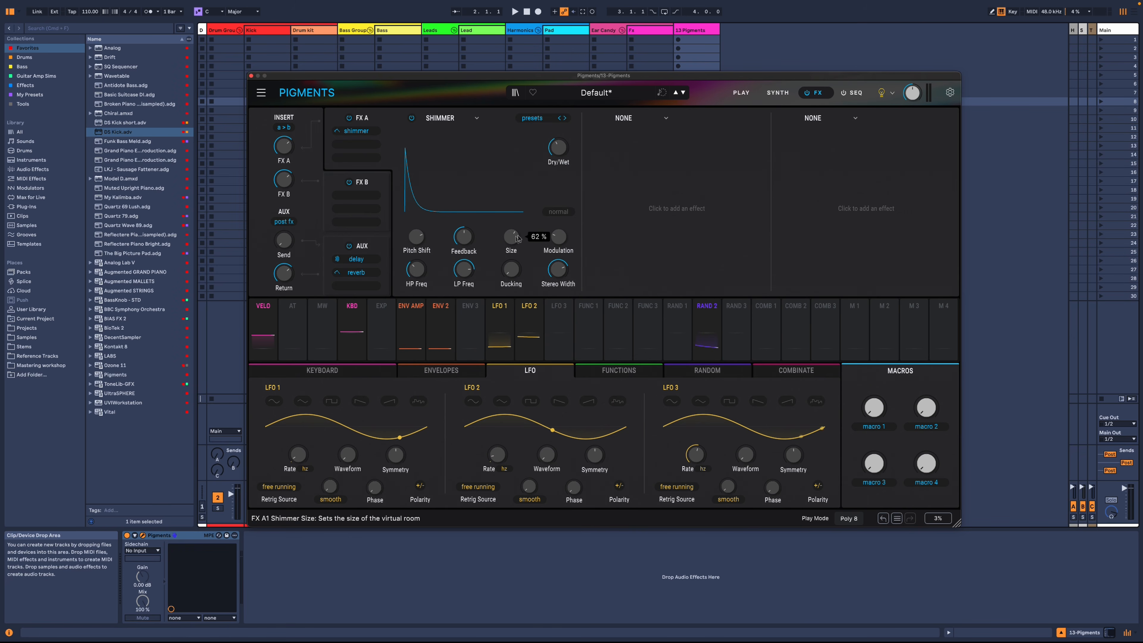
pyautogui.click(558, 212)
pyautogui.click(556, 202)
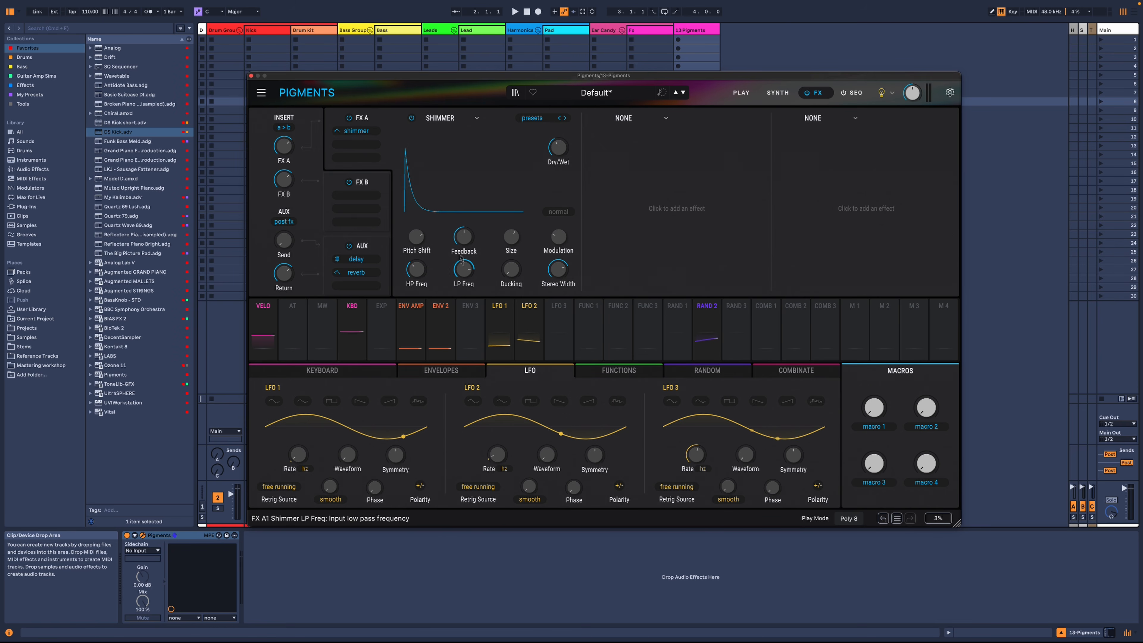
pyautogui.moveTo(469, 242)
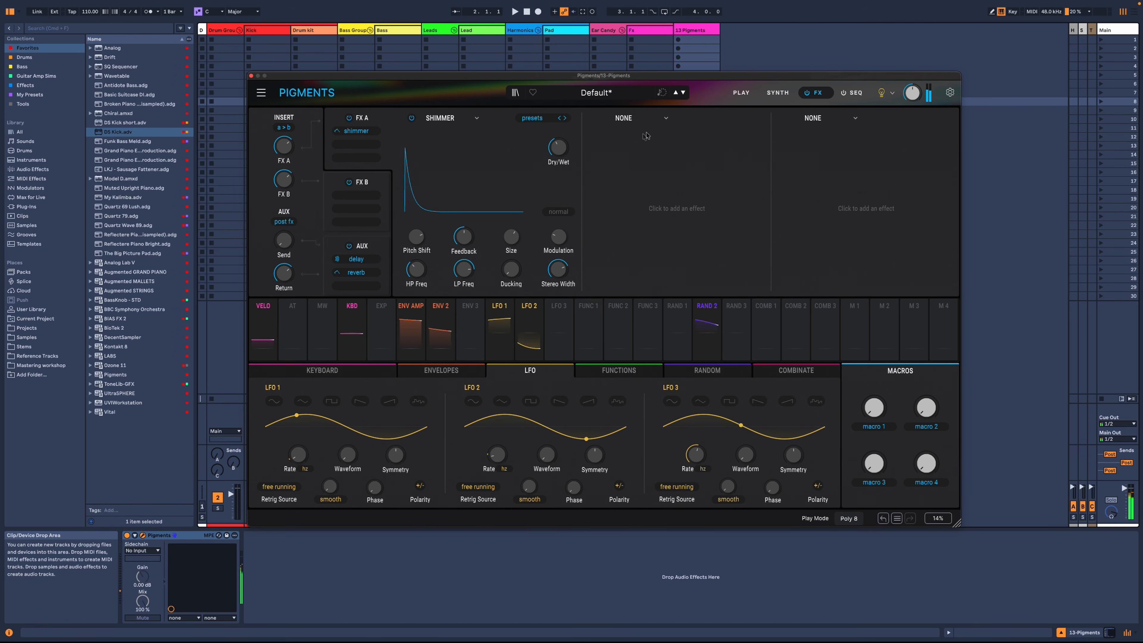
# Add Tape Echo as the second effect of FX A, in ping pong mode with dotted synced time
pyautogui.click(630, 120)
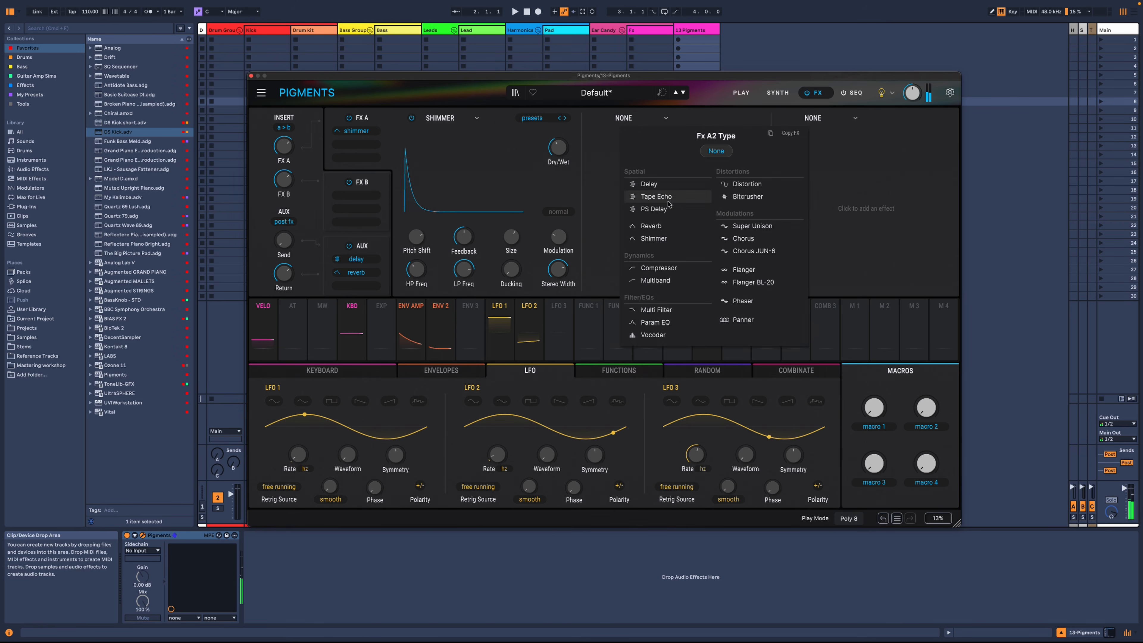
pyautogui.click(731, 201)
pyautogui.click(747, 213)
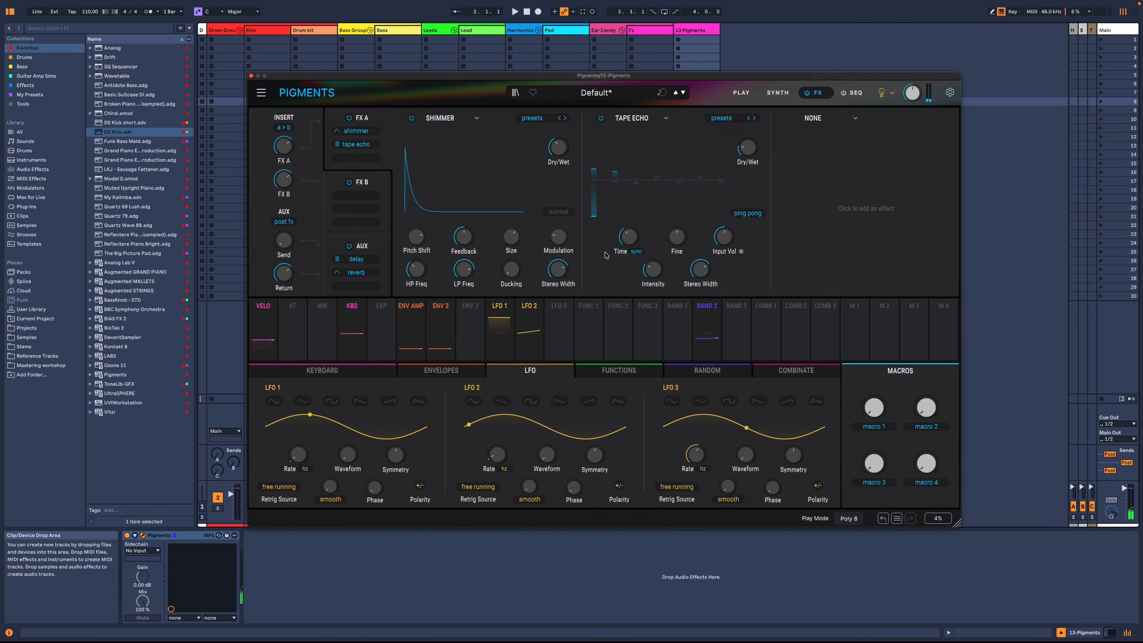
pyautogui.click(636, 251)
pyautogui.click(615, 318)
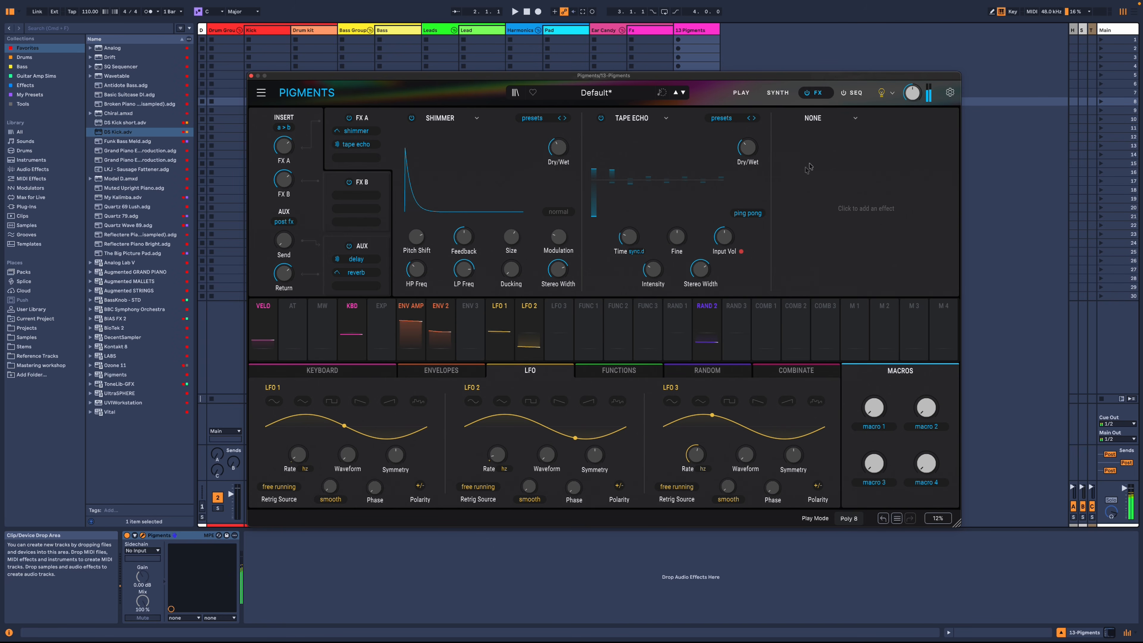
# Add Multiband as the third effect of FX A, adjusting its low-band thresholds and setting the low output to about 8 dB
pyautogui.click(822, 119)
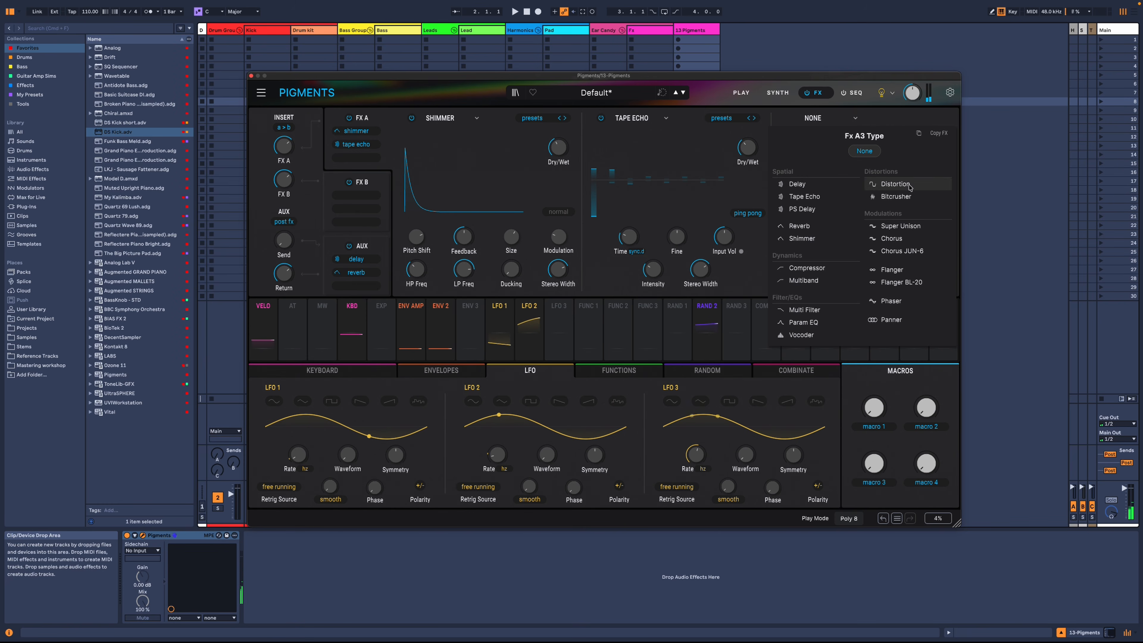
pyautogui.click(804, 280)
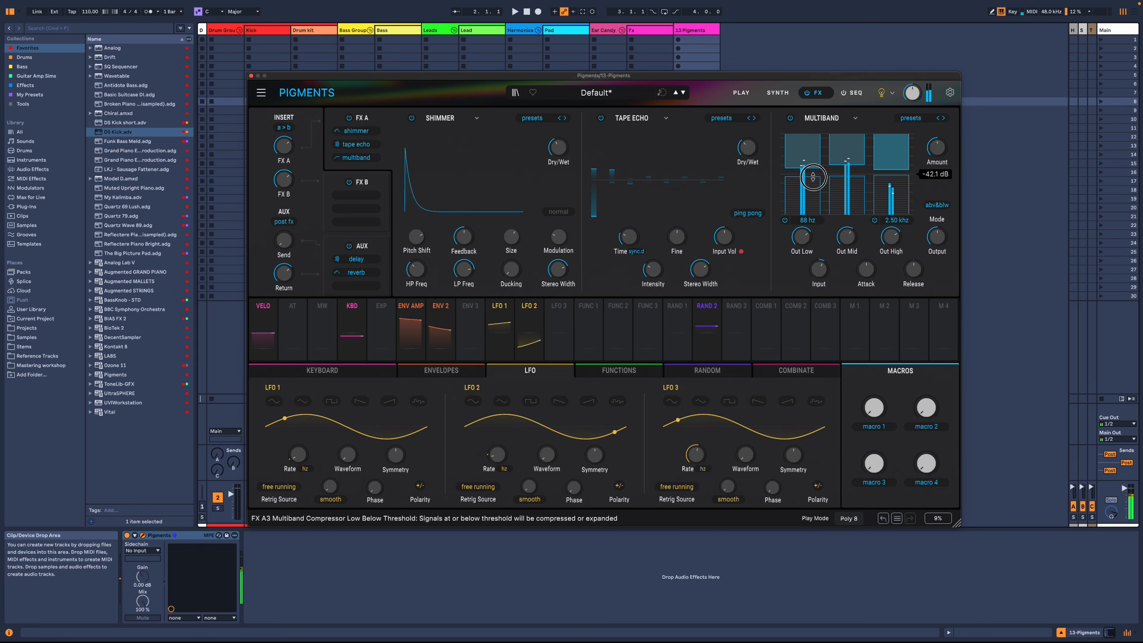
pyautogui.moveTo(815, 174); pyautogui.dragTo(815, 176)
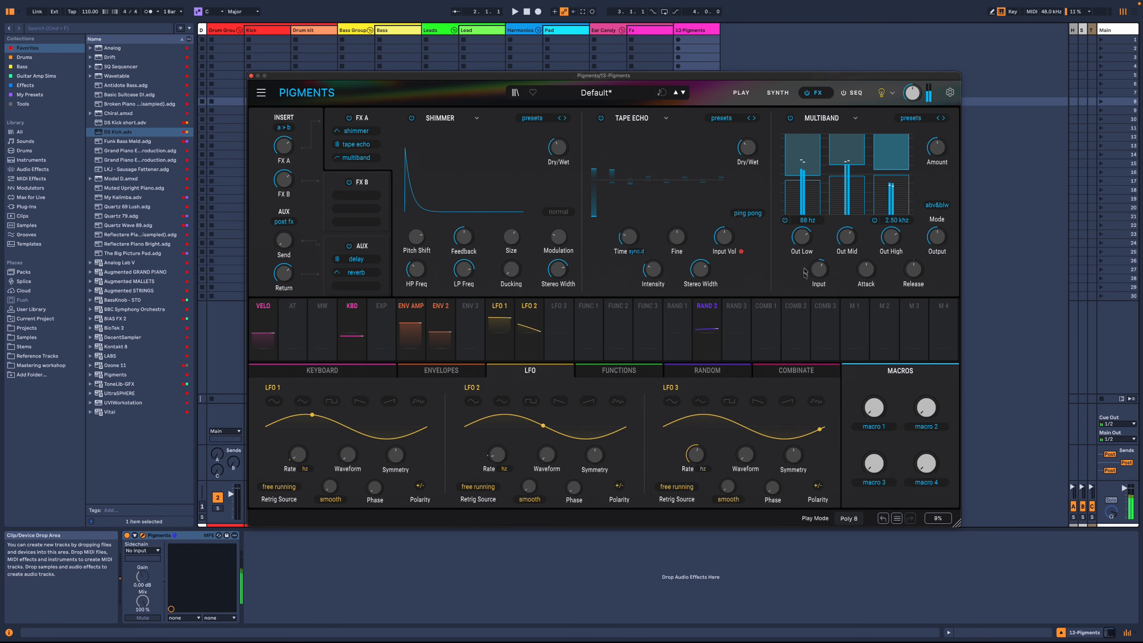
pyautogui.moveTo(803, 241); pyautogui.dragTo(804, 244)
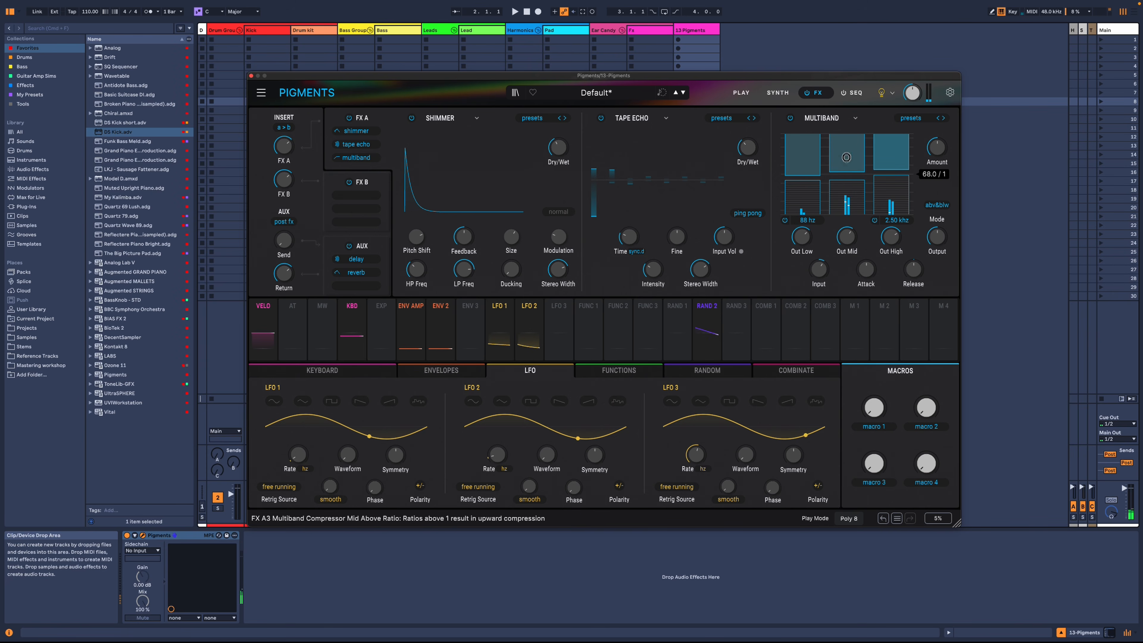
# Adjust the Multiband's mid-band above ratio and the thresholds of its high band
pyautogui.moveTo(852, 82); pyautogui.dragTo(859, 191)
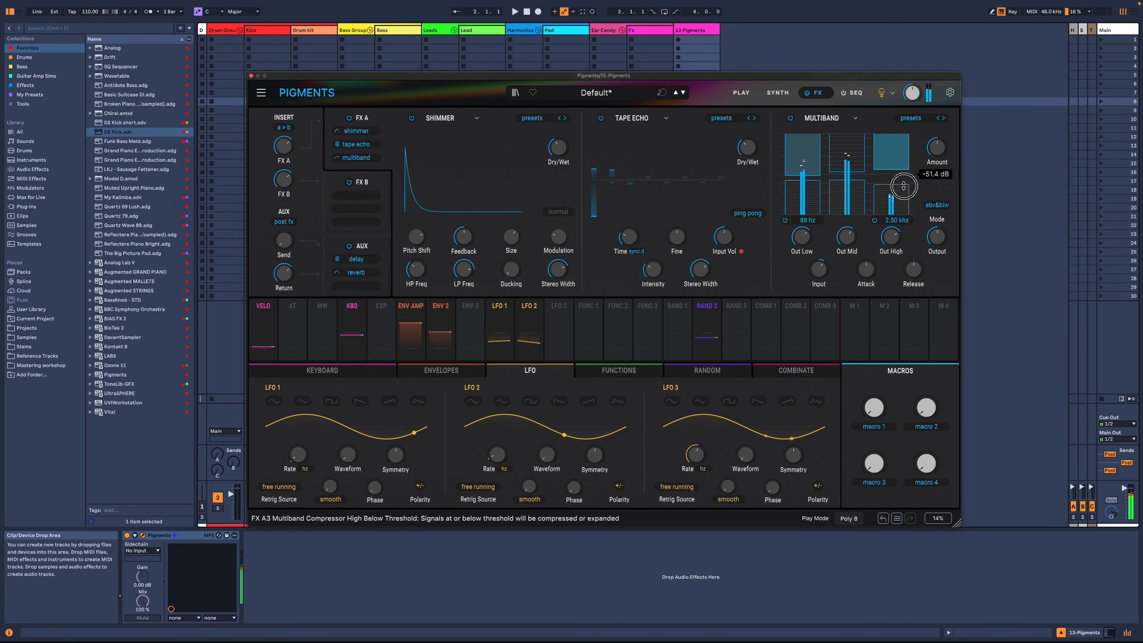
pyautogui.moveTo(904, 188); pyautogui.dragTo(905, 190)
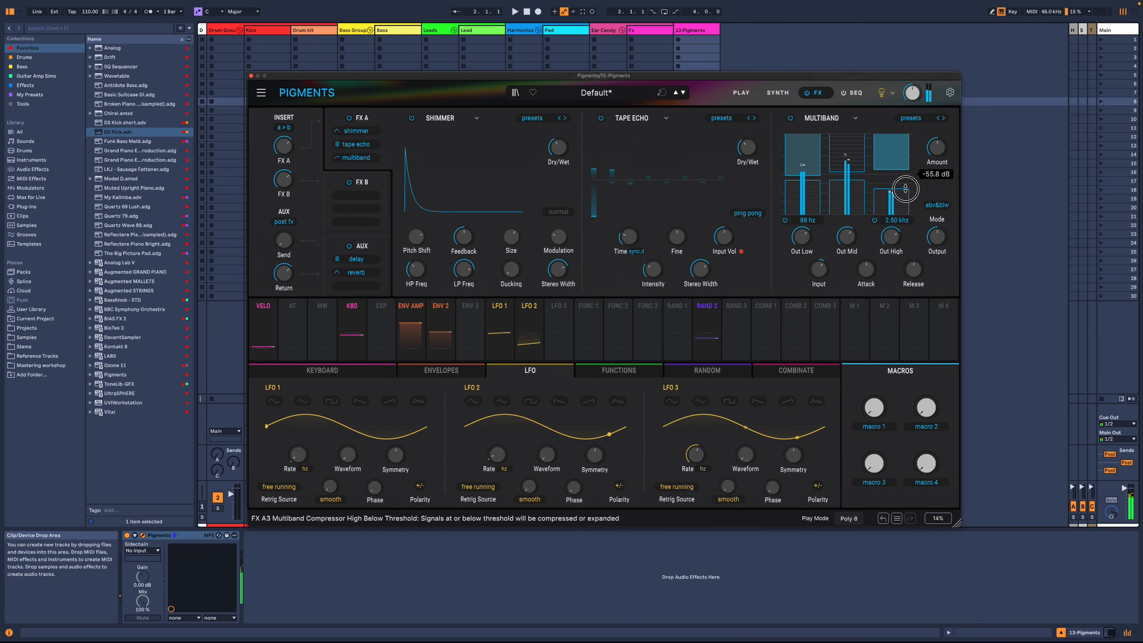
pyautogui.moveTo(905, 177); pyautogui.dragTo(902, 188)
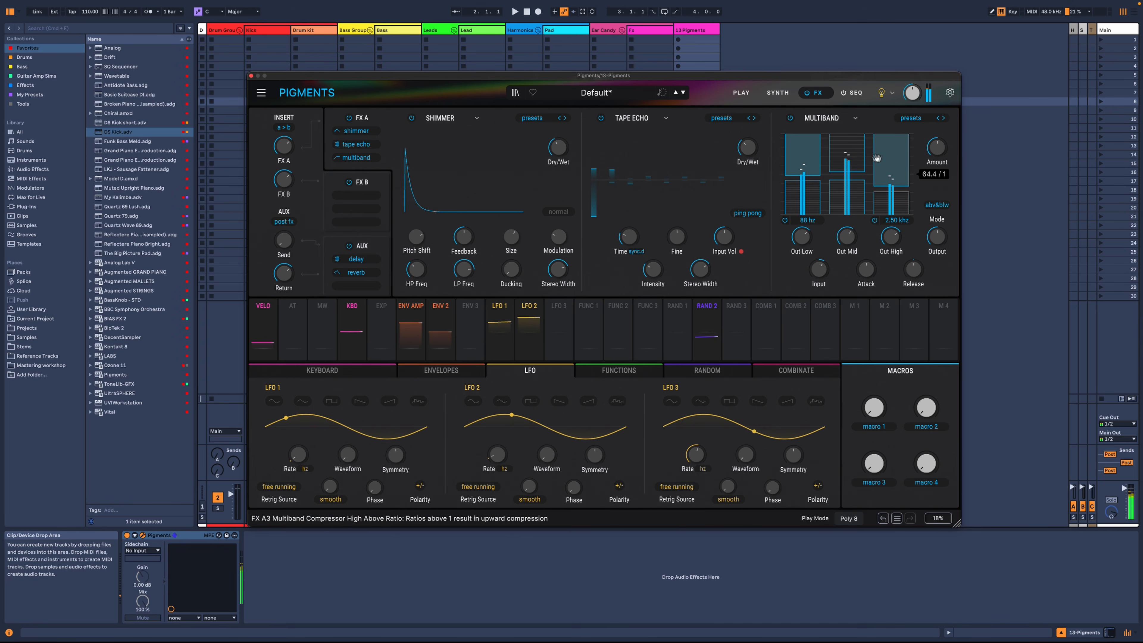
# Load Reverb as the first effect of FX B and adjust its decay
pyautogui.click(376, 182)
pyautogui.click(477, 117)
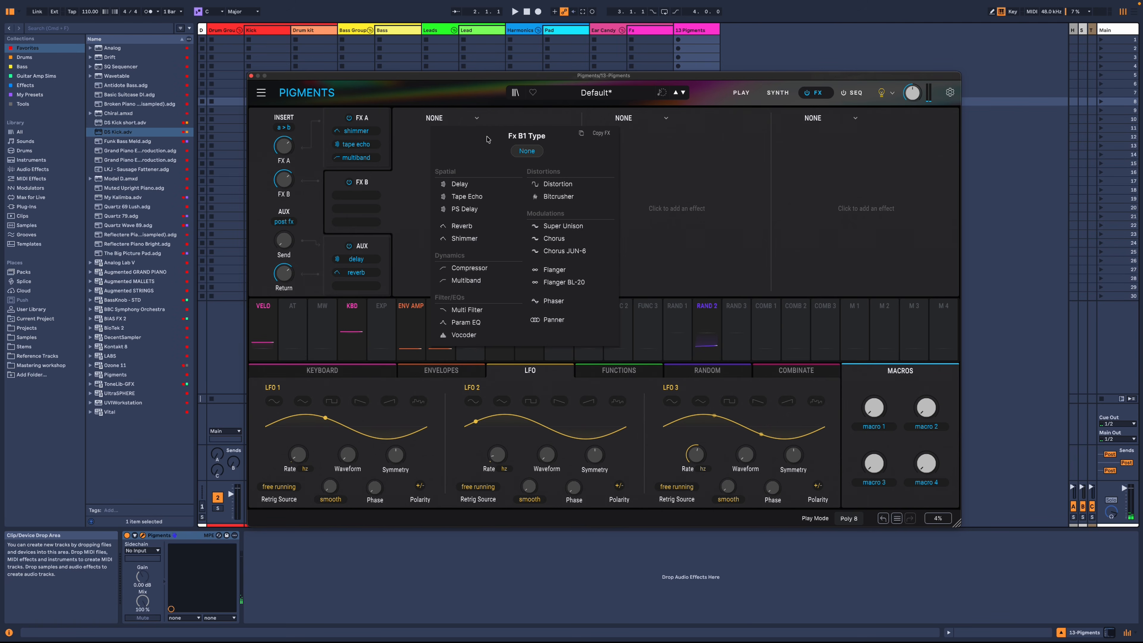
pyautogui.click(462, 226)
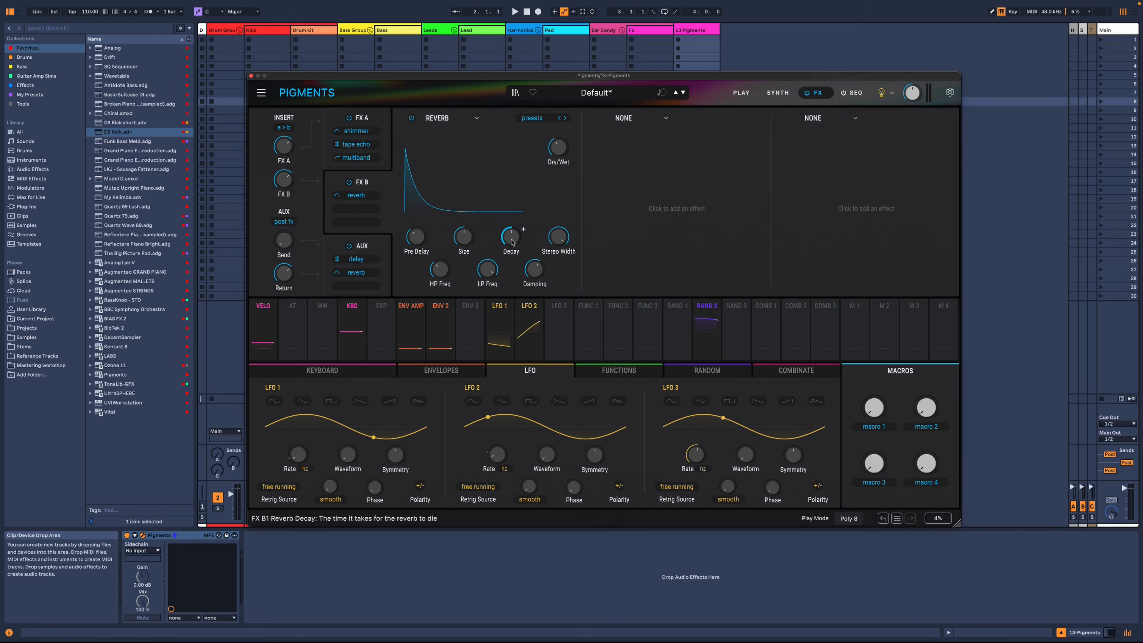
pyautogui.moveTo(514, 225)
pyautogui.mouseDown()
pyautogui.moveTo(525, 184)
pyautogui.moveTo(528, 211)
pyautogui.mouseUp()
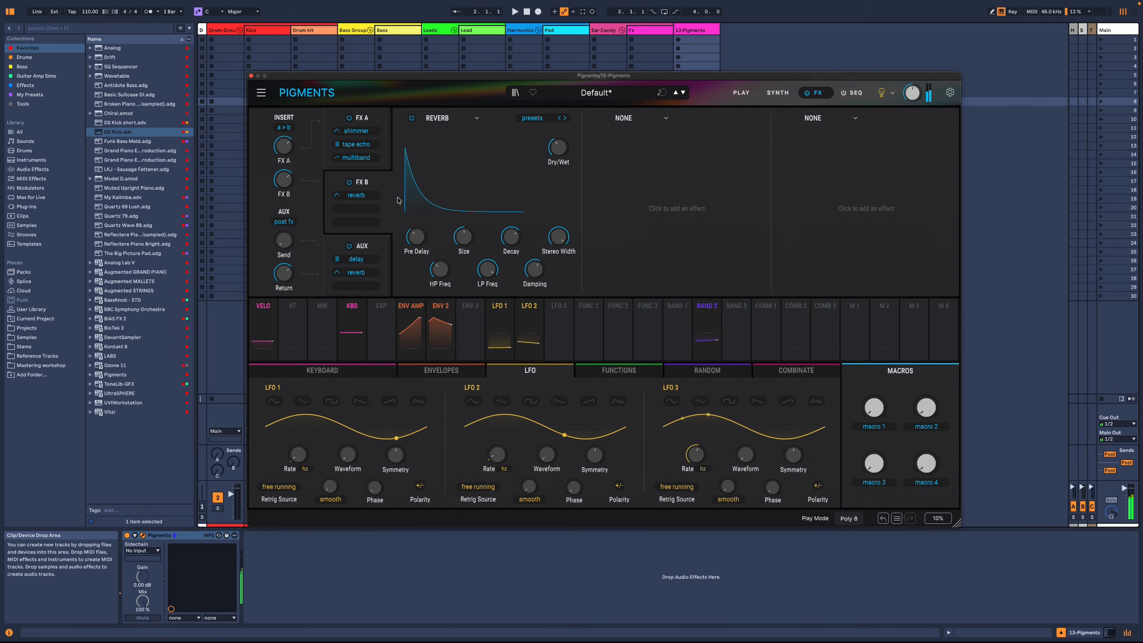
# Bypass FX A to hear the FX B reverb alone, checking its pre-delay and size and comparing it switched off and on
pyautogui.click(350, 118)
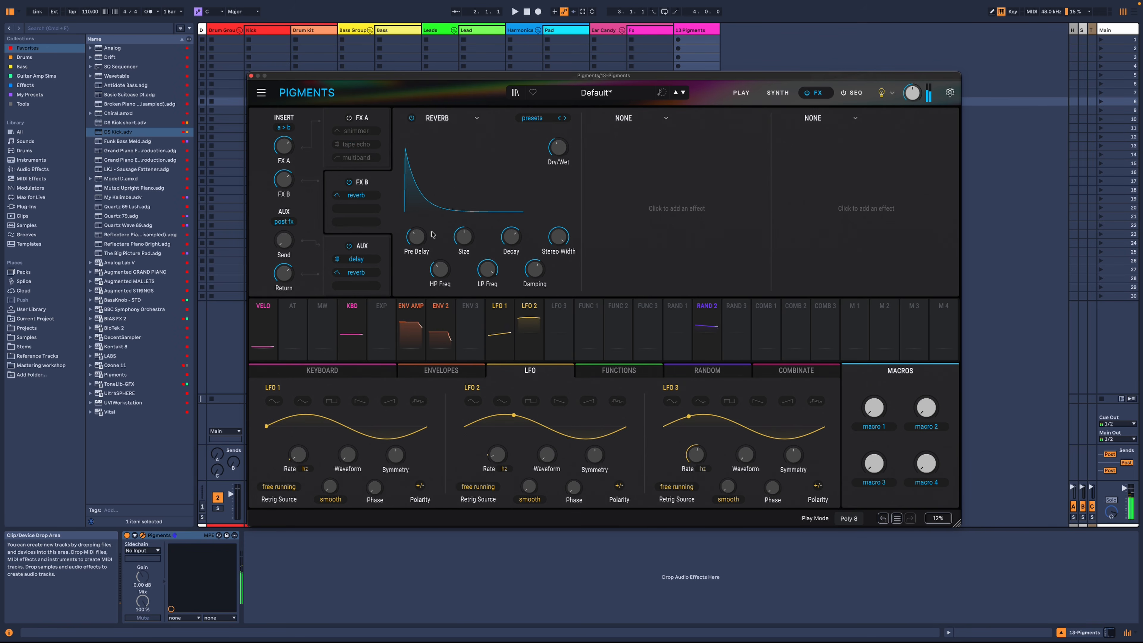
pyautogui.moveTo(419, 236)
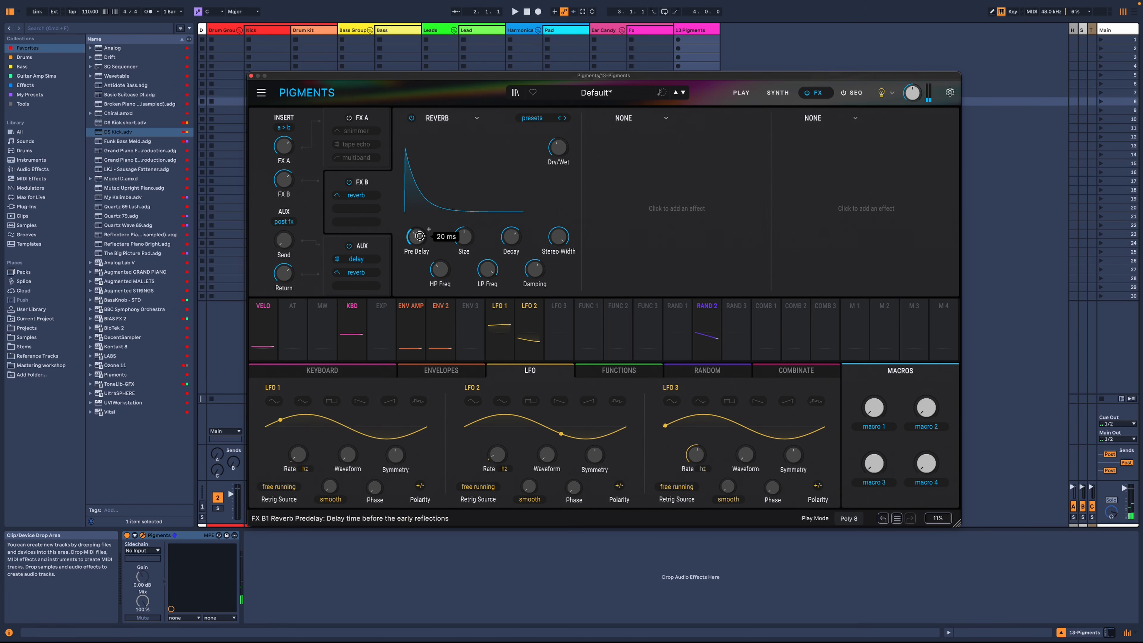
pyautogui.moveTo(464, 234)
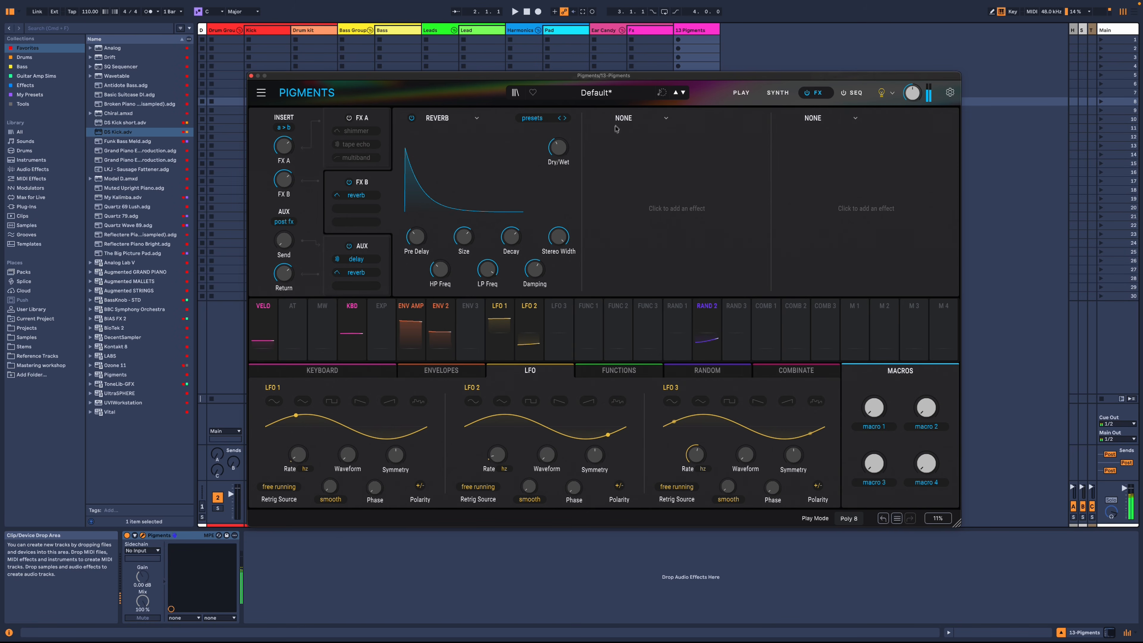
pyautogui.click(412, 118)
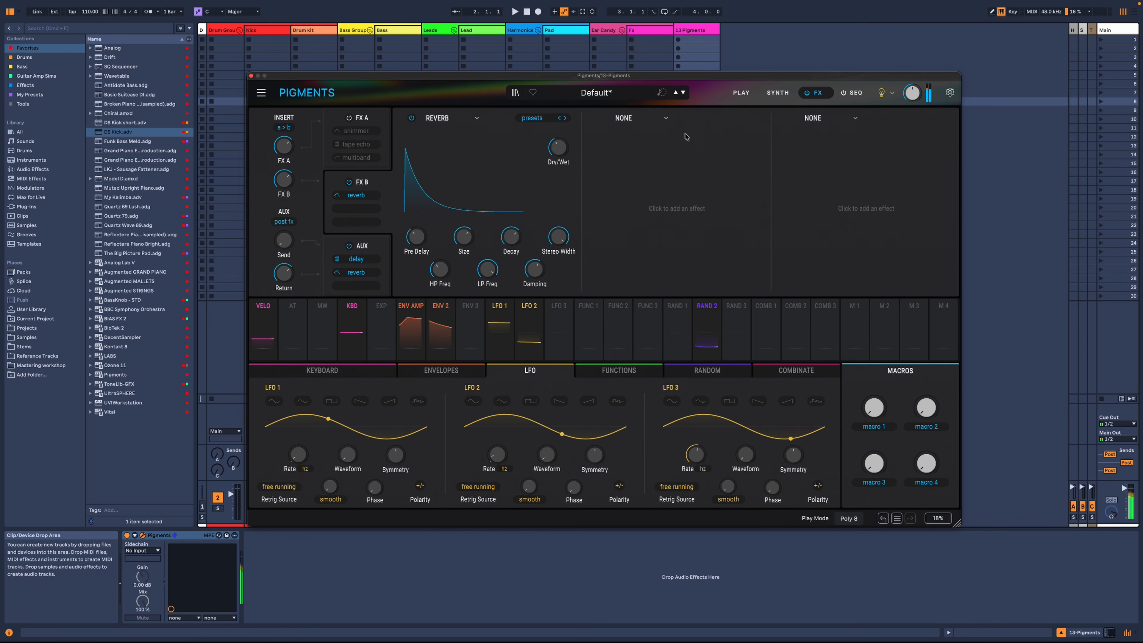
# Add Distortion as the second effect of FX B, set its type to Tape and adjust the drive
pyautogui.click(629, 120)
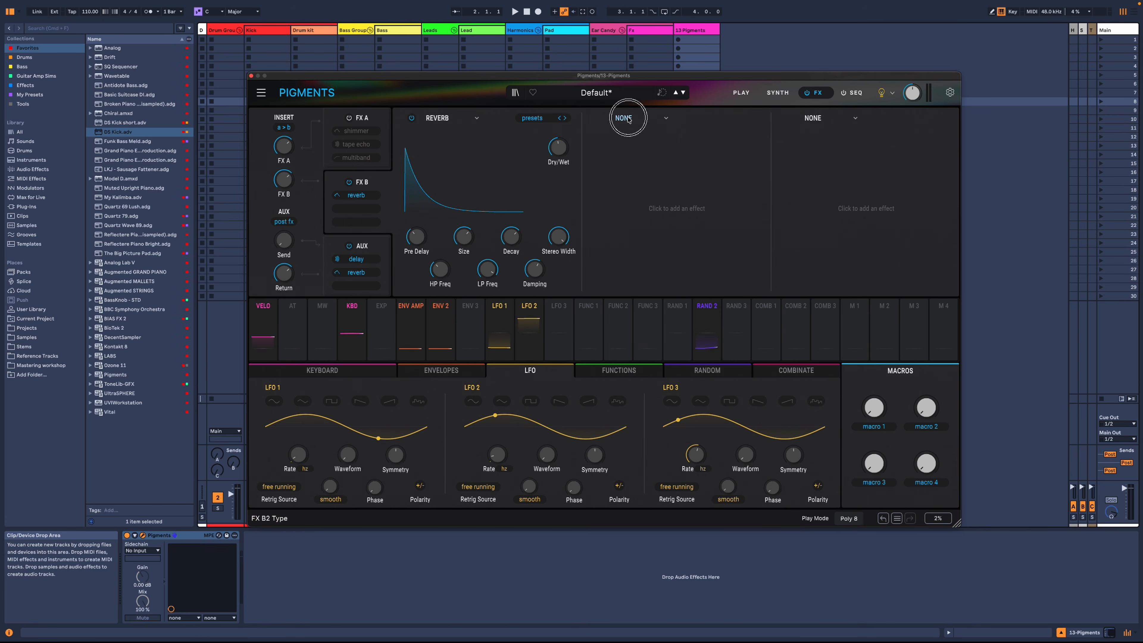
pyautogui.click(751, 183)
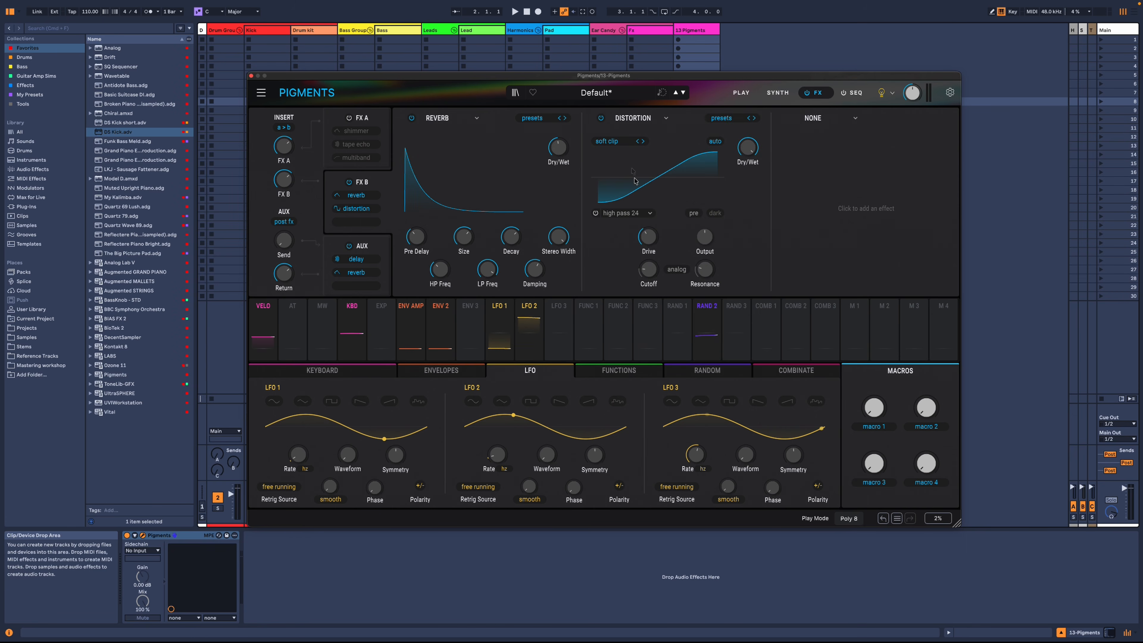
pyautogui.click(608, 141)
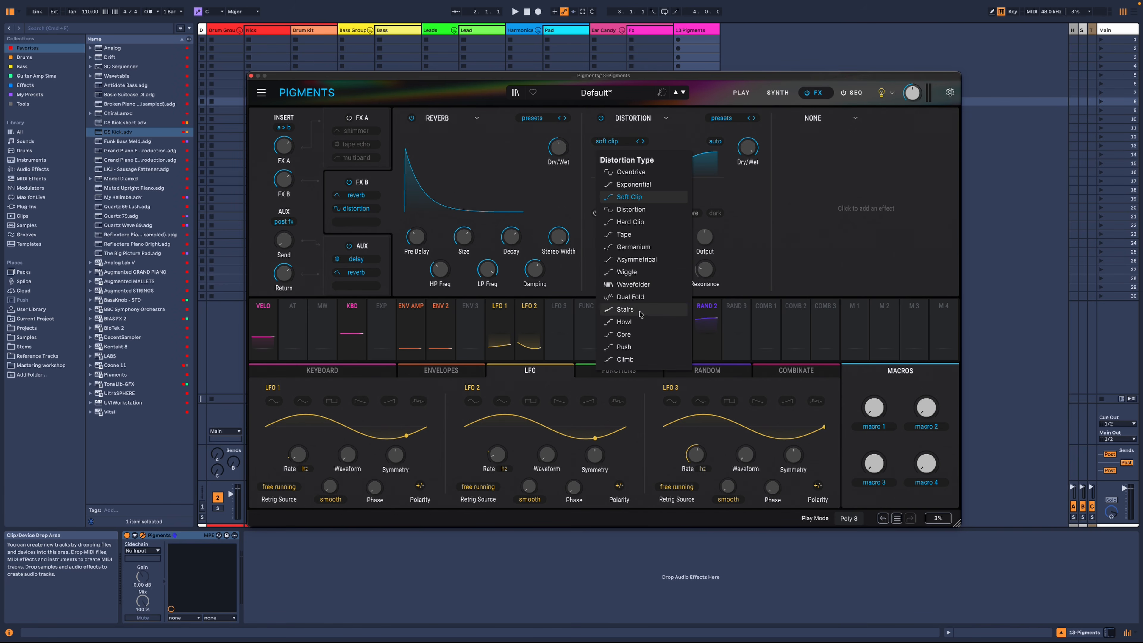
pyautogui.click(642, 234)
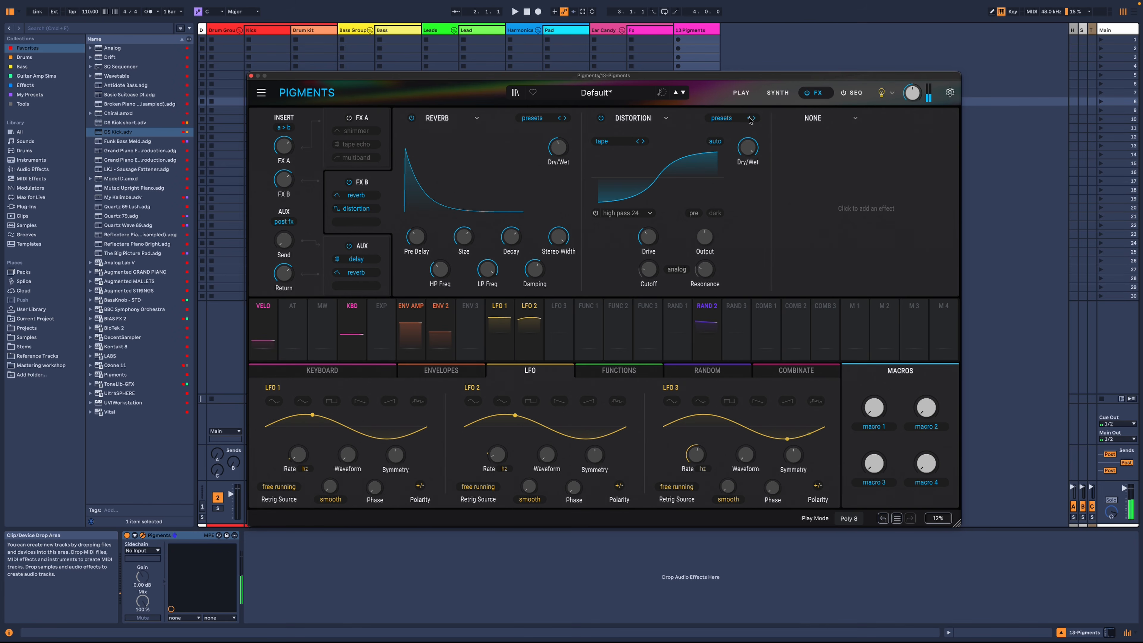
pyautogui.moveTo(651, 238); pyautogui.dragTo(651, 234)
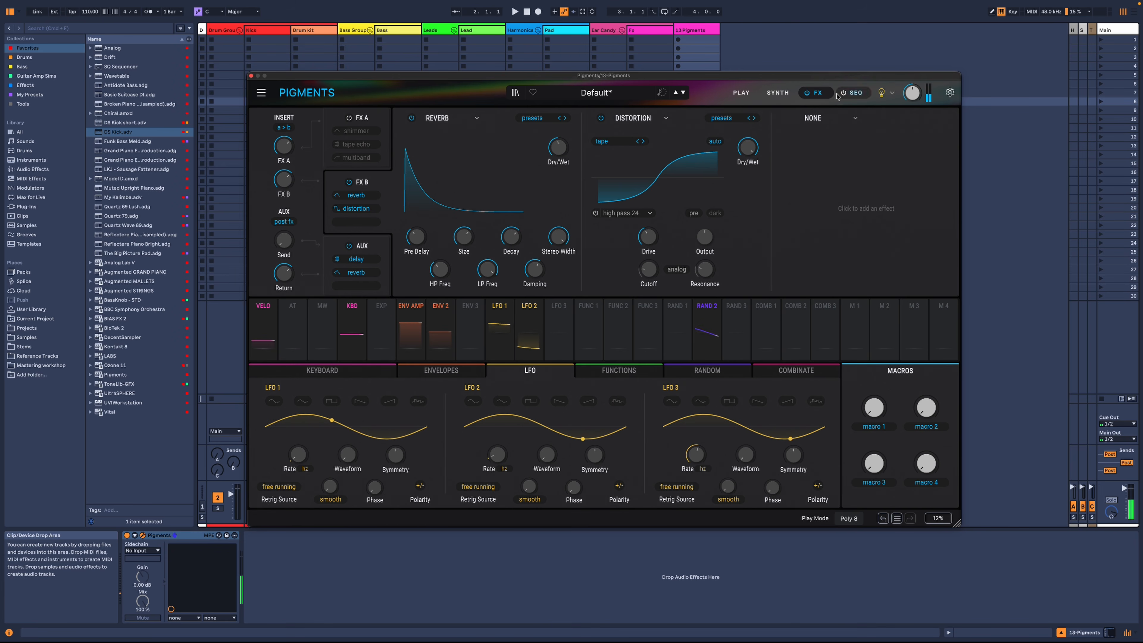
# Add a second Reverb as the third effect of FX B
pyautogui.click(814, 119)
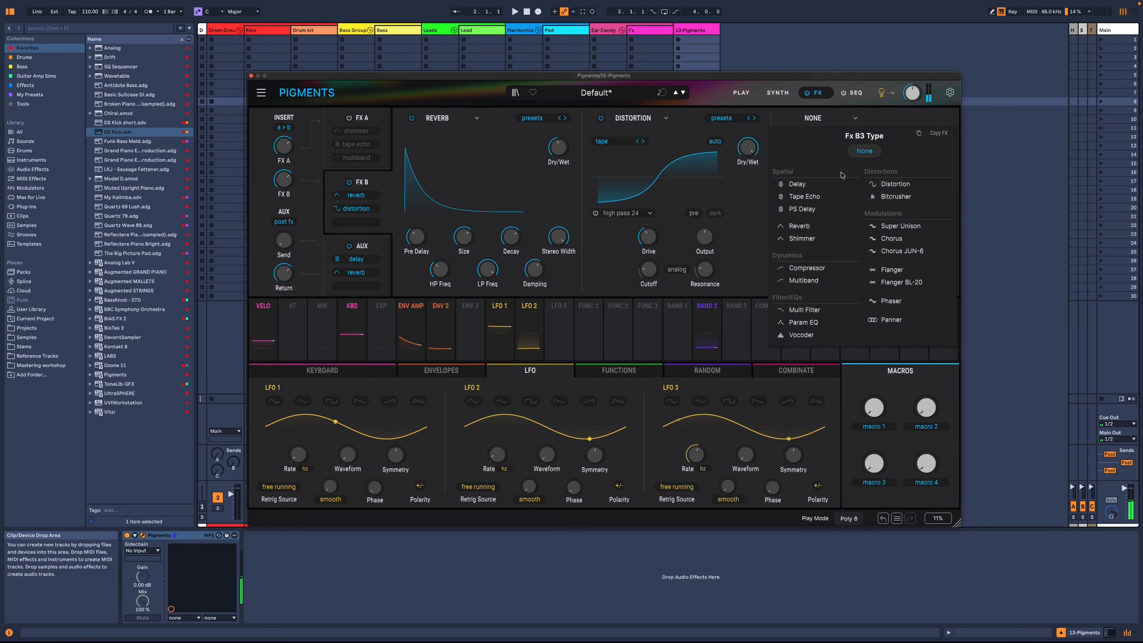
pyautogui.click(809, 226)
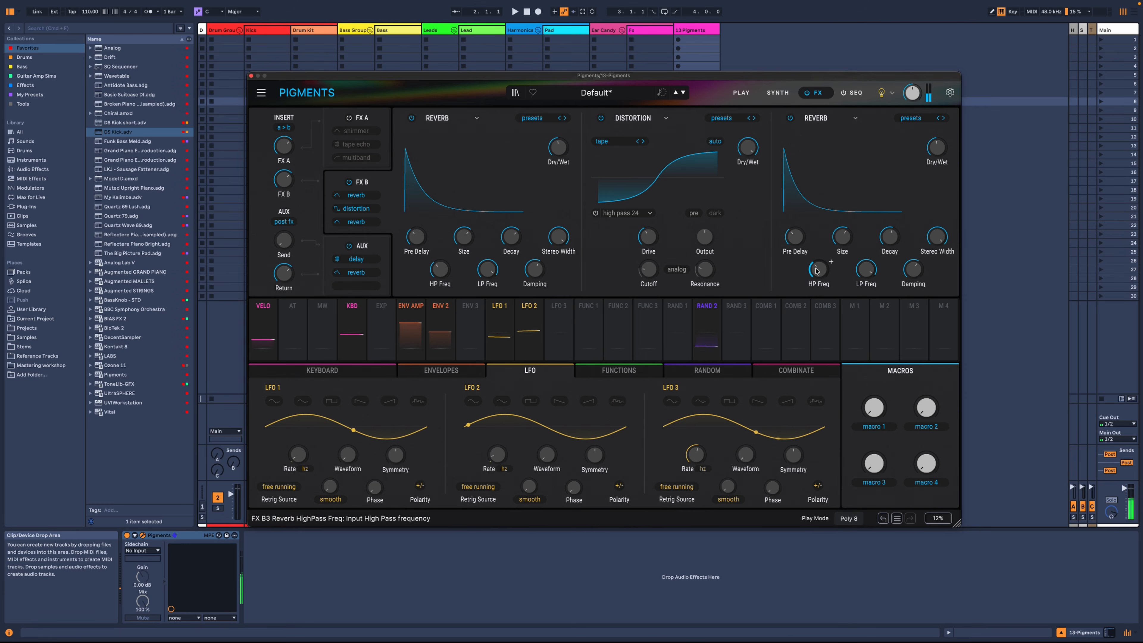
pyautogui.moveTo(864, 273)
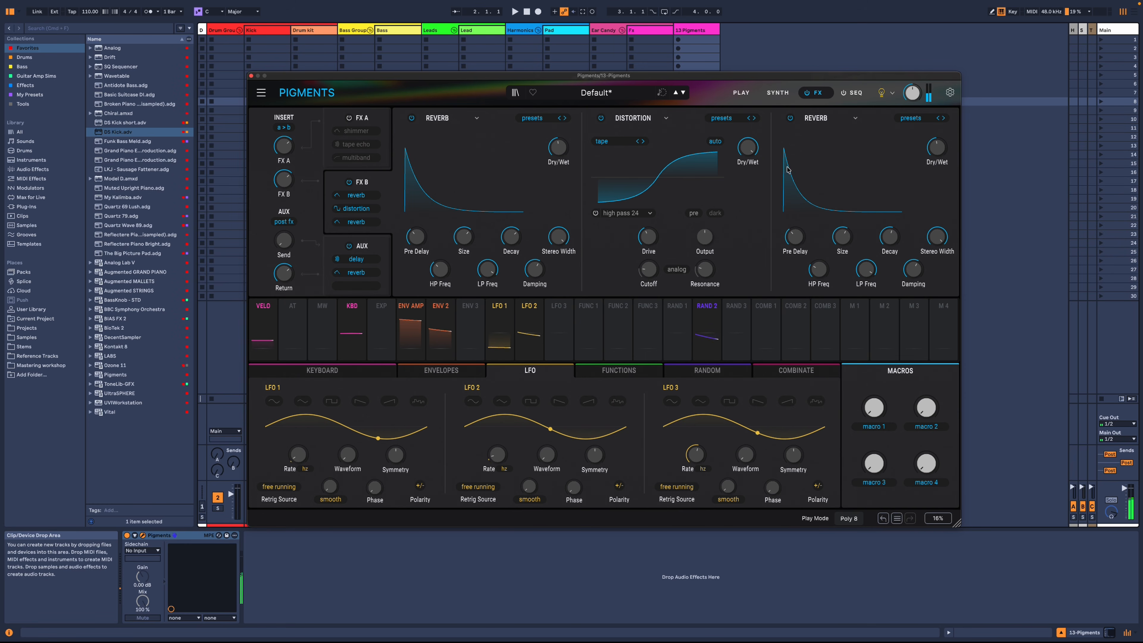
# Switch FX A back on and lower the FX B Distortion's drive and dry/wet mix
pyautogui.moveTo(653, 231)
pyautogui.moveTo(653, 230); pyautogui.dragTo(652, 244)
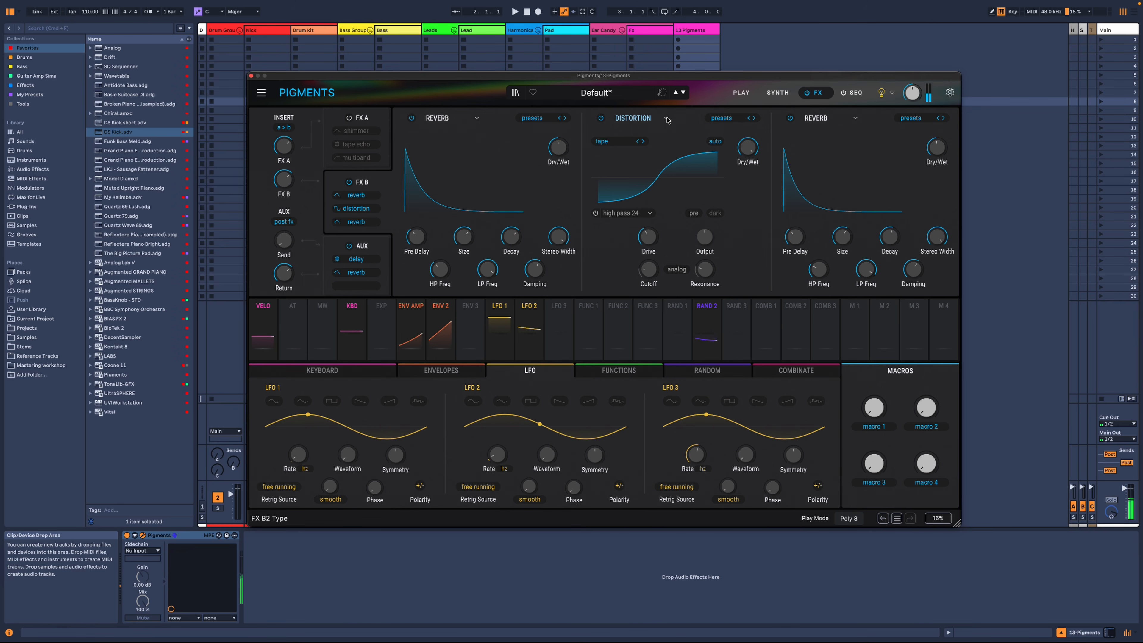
pyautogui.click(349, 117)
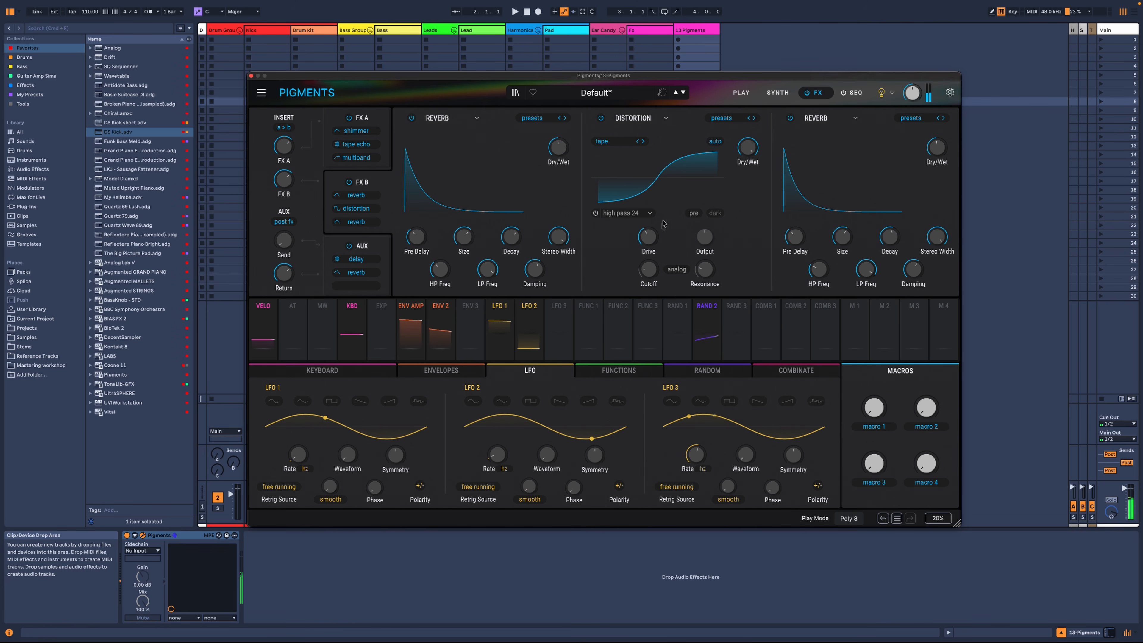
pyautogui.moveTo(646, 235); pyautogui.dragTo(647, 257)
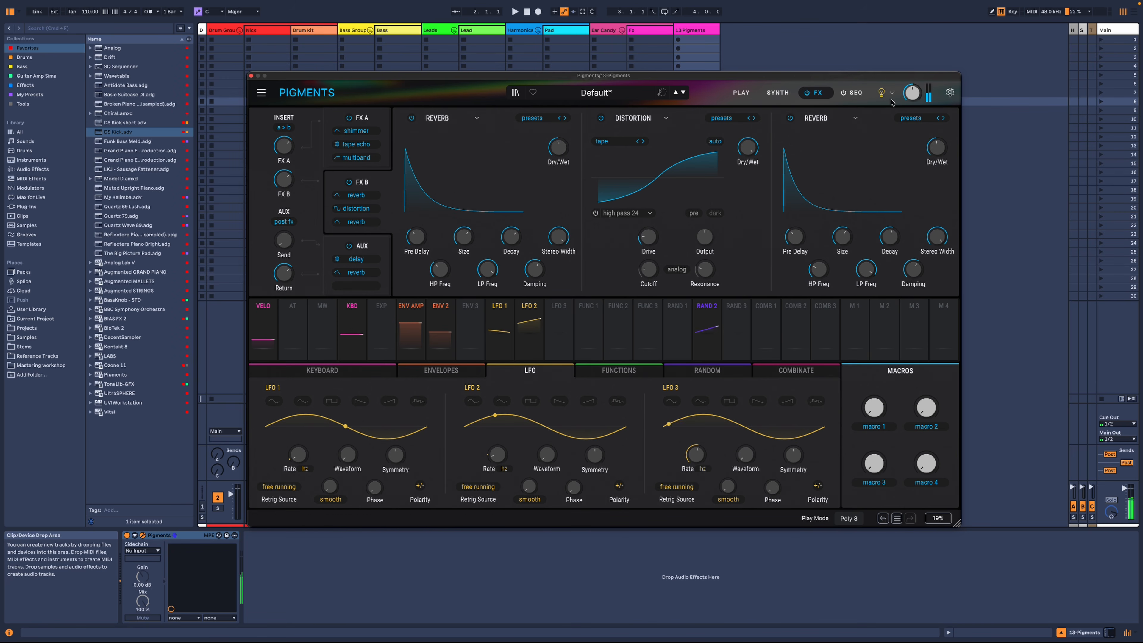
pyautogui.moveTo(748, 147); pyautogui.dragTo(755, 182)
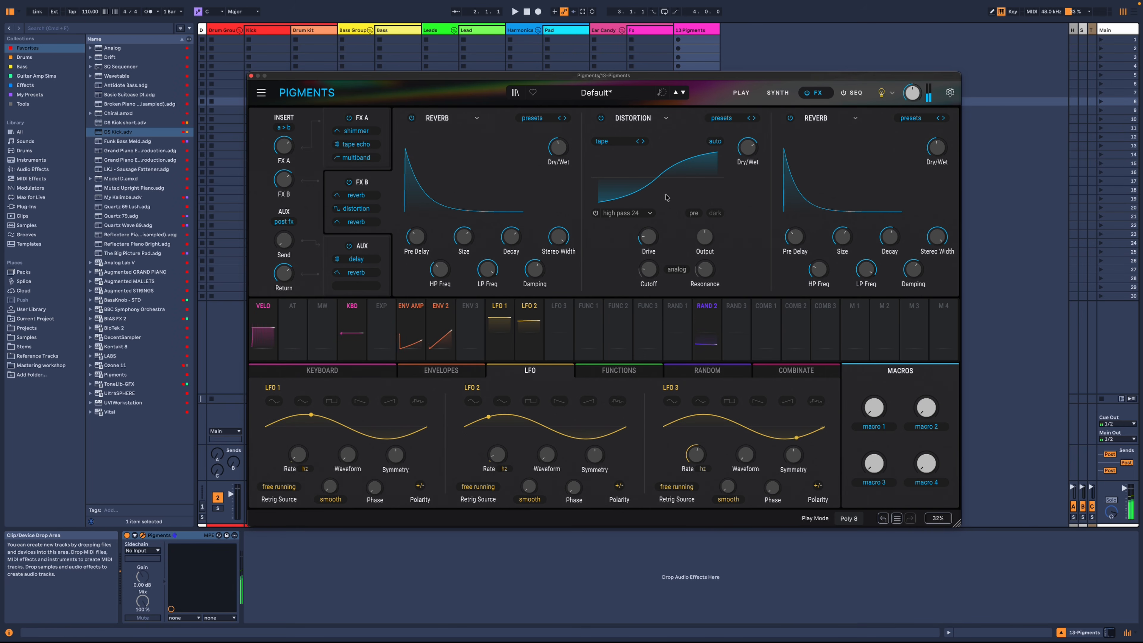
pyautogui.moveTo(648, 238)
pyautogui.mouseDown()
pyautogui.moveTo(647, 249)
pyautogui.moveTo(651, 240)
pyautogui.mouseUp()
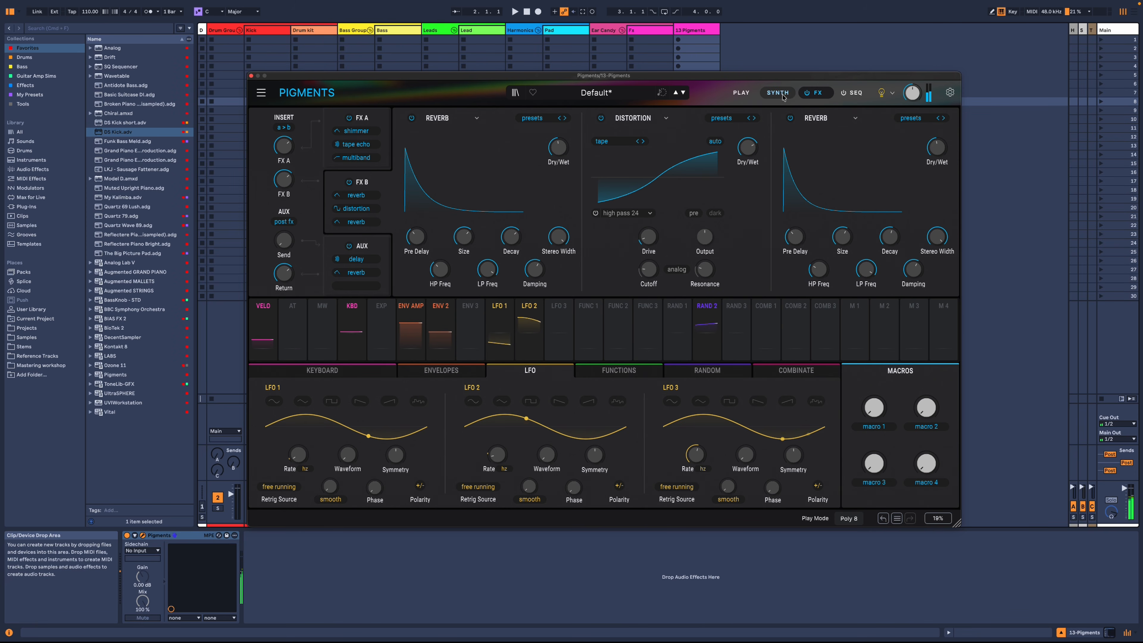
# Assign the mod wheel to the FX B Distortion's drive, first Reverb's dry/wet by about 0.25 and FX A Multiband's low output by about 0.26
pyautogui.moveTo(750, 155)
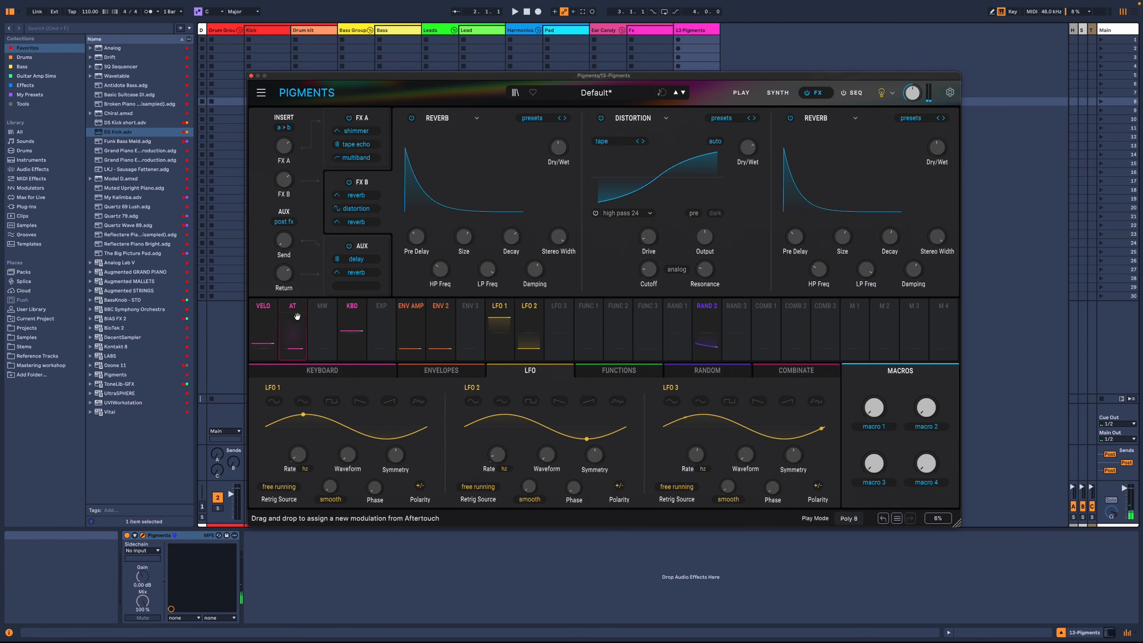
pyautogui.click(327, 318)
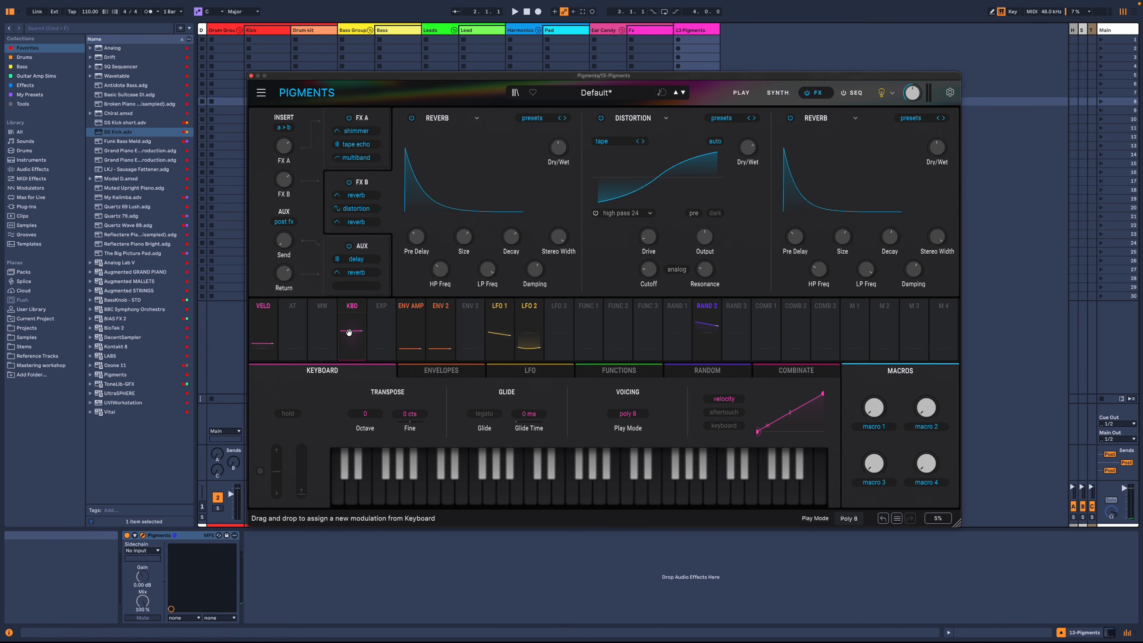
pyautogui.moveTo(327, 332); pyautogui.dragTo(649, 233)
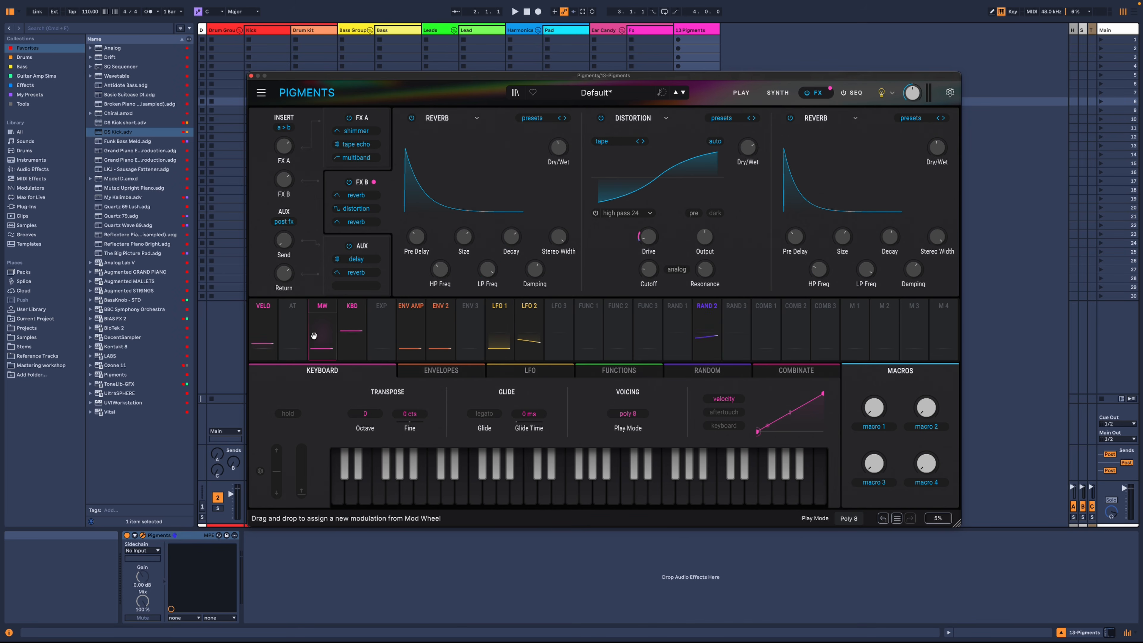
pyautogui.moveTo(314, 335); pyautogui.dragTo(558, 148)
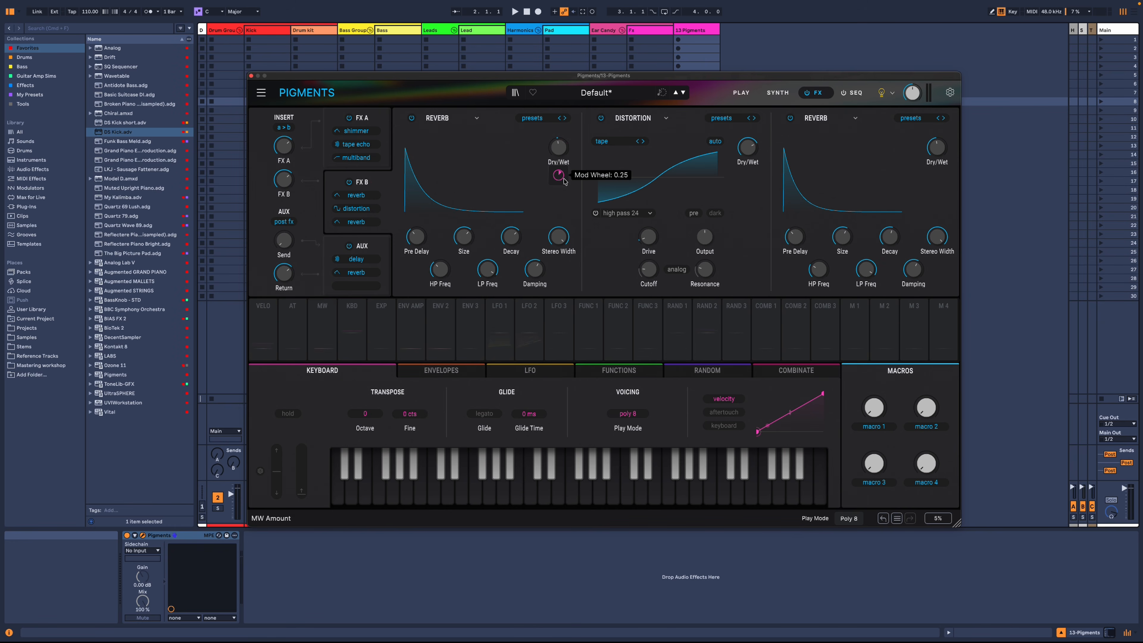
pyautogui.click(362, 118)
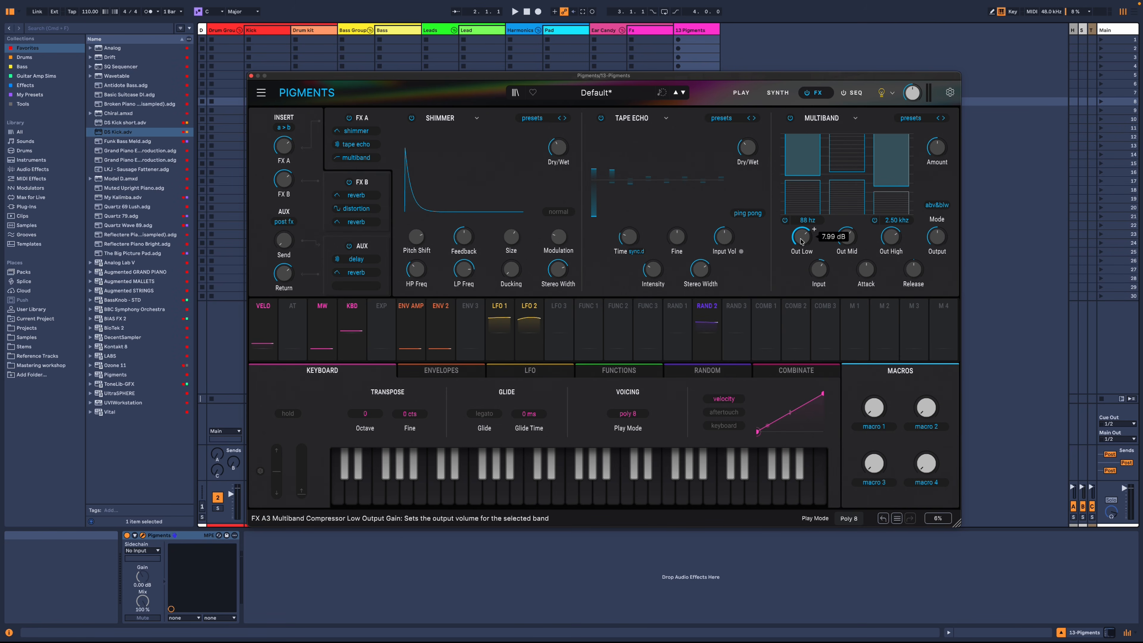
pyautogui.moveTo(320, 333); pyautogui.dragTo(813, 226)
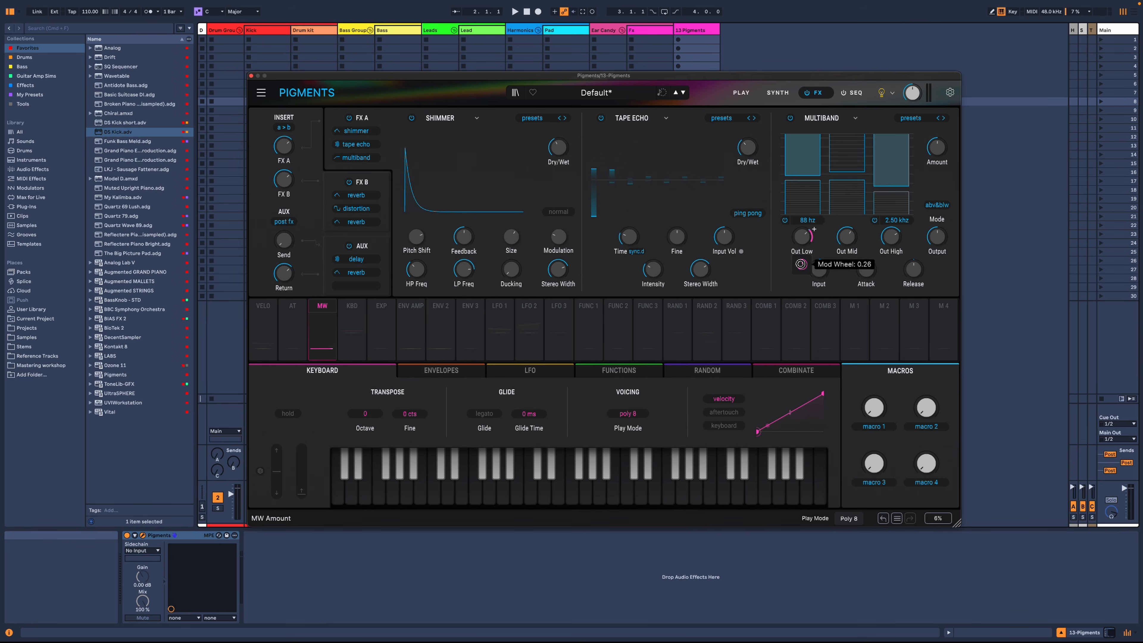
# Assign the mod wheel to the Filter 1 cutoff with an amount of about 0.15 and review the mod wheel's routings
pyautogui.click(778, 93)
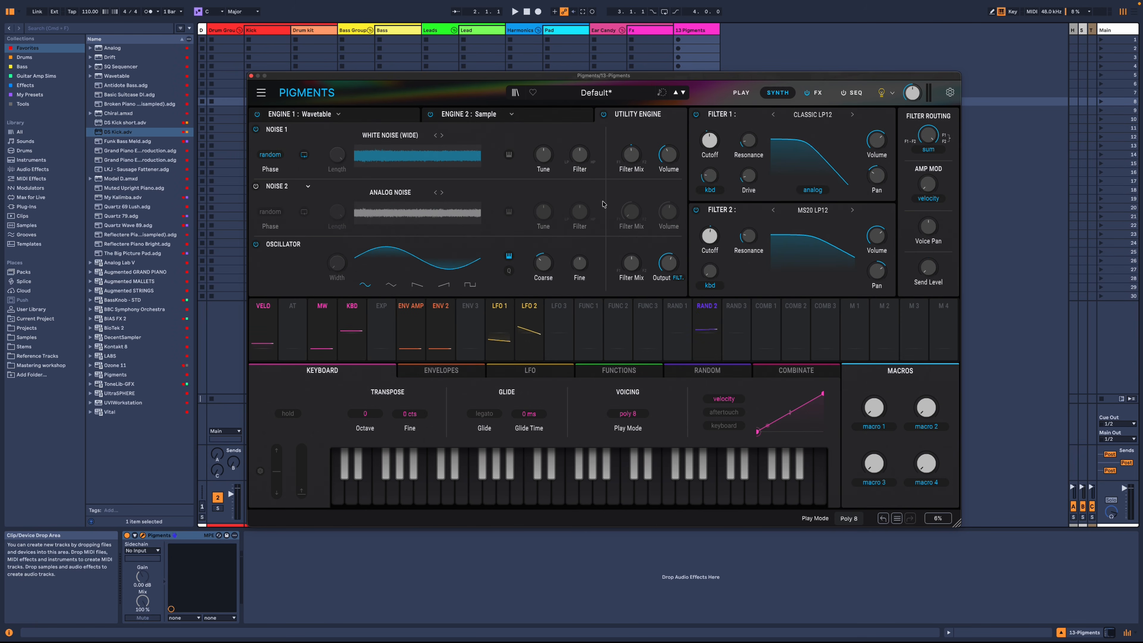
pyautogui.click(501, 324)
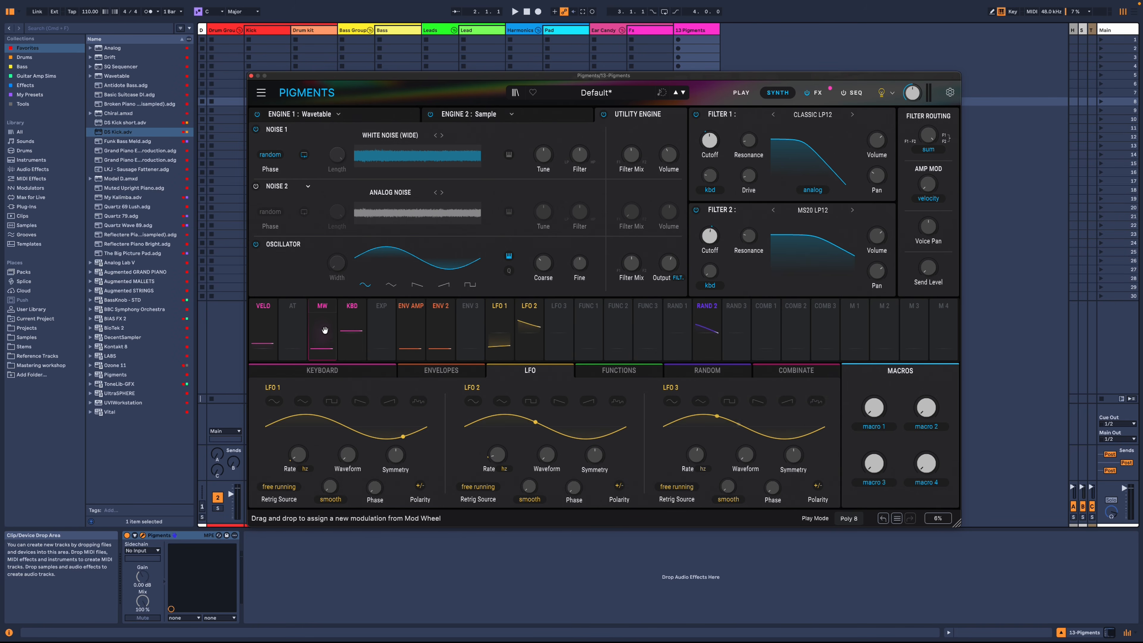
pyautogui.moveTo(319, 331); pyautogui.dragTo(710, 140)
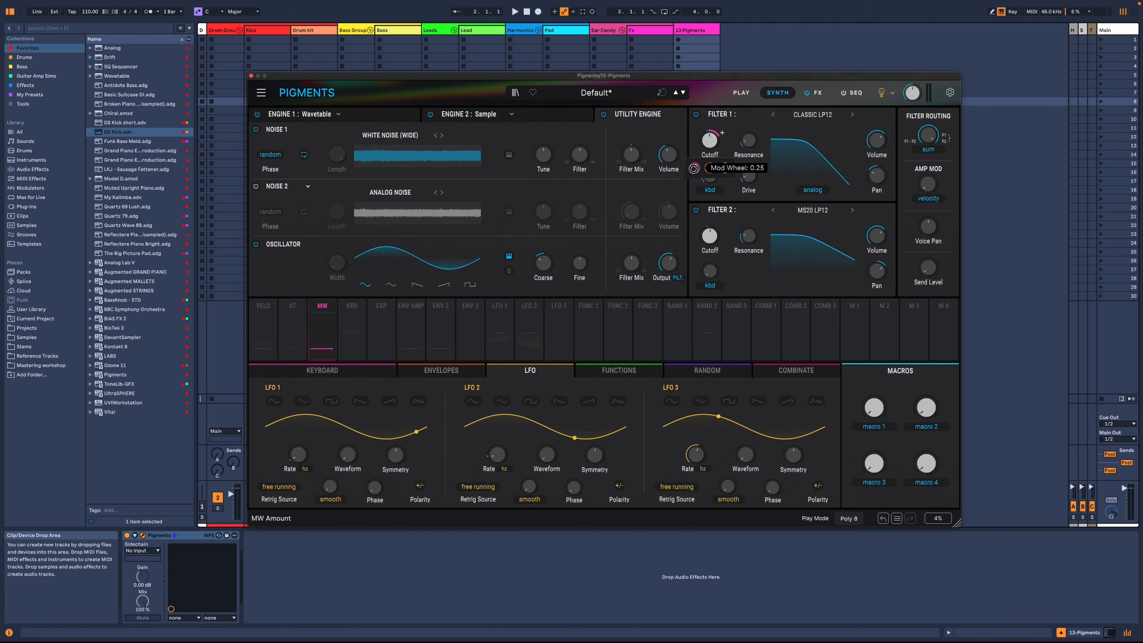
pyautogui.click(320, 306)
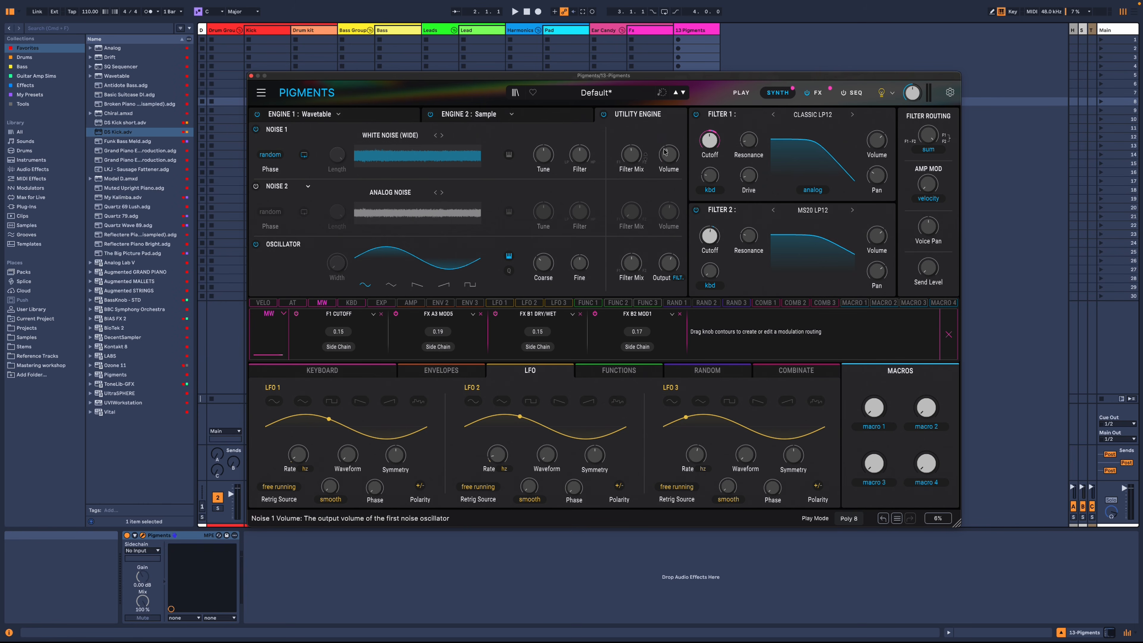
# Assign the mod wheel to the LFO 1 rate by about 0.11 and to the LFO 2 rate
pyautogui.click(326, 303)
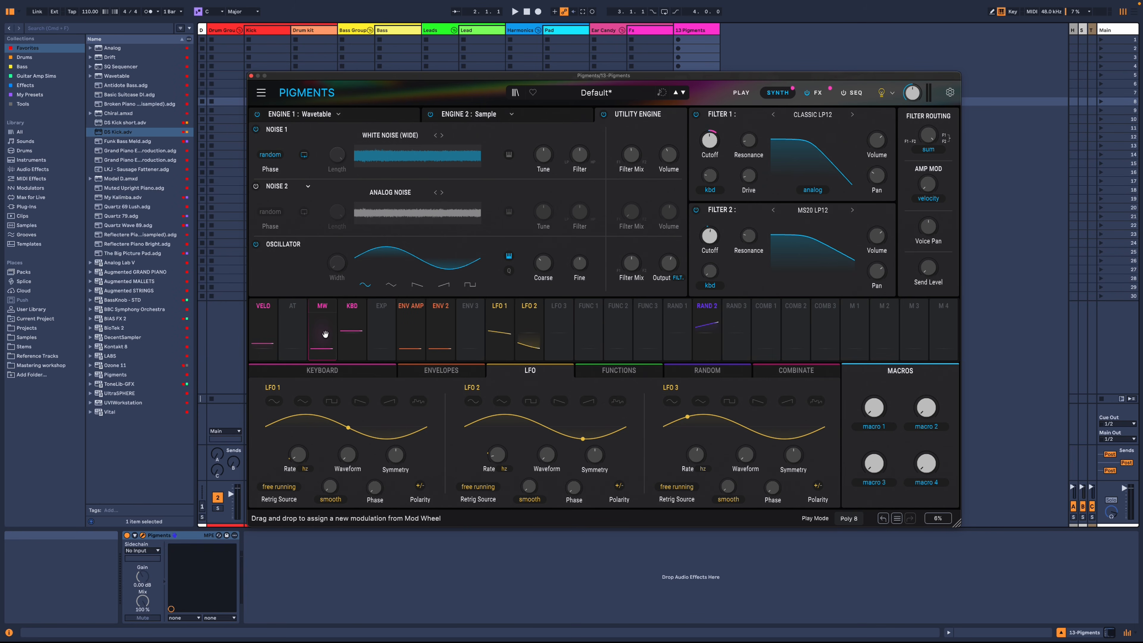
pyautogui.moveTo(325, 333); pyautogui.dragTo(291, 491)
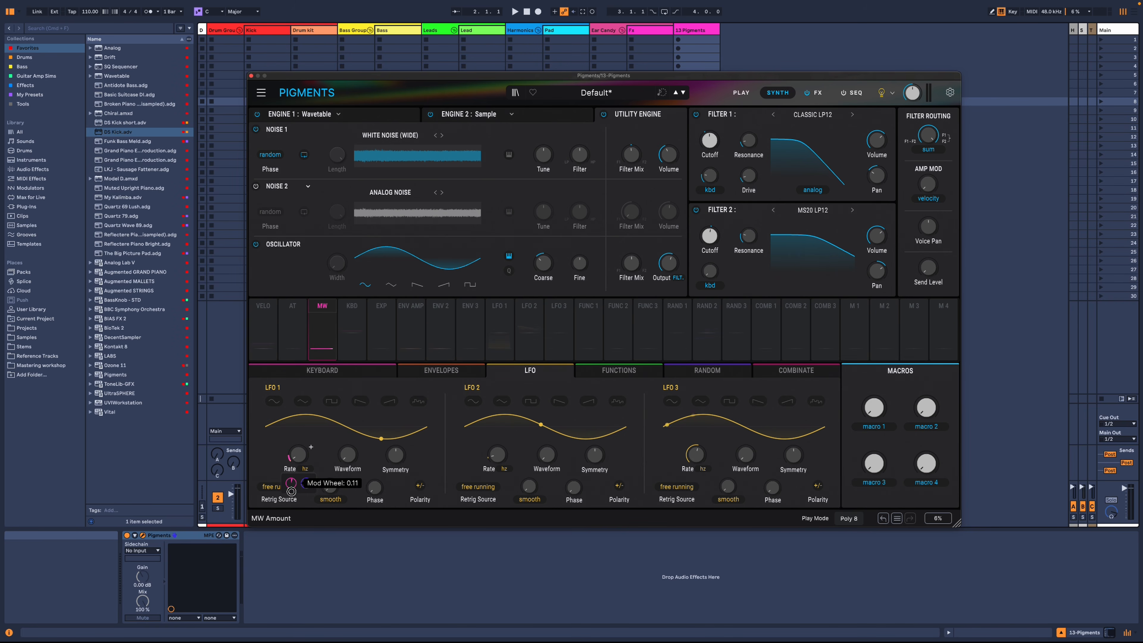
pyautogui.moveTo(322, 335); pyautogui.dragTo(503, 454)
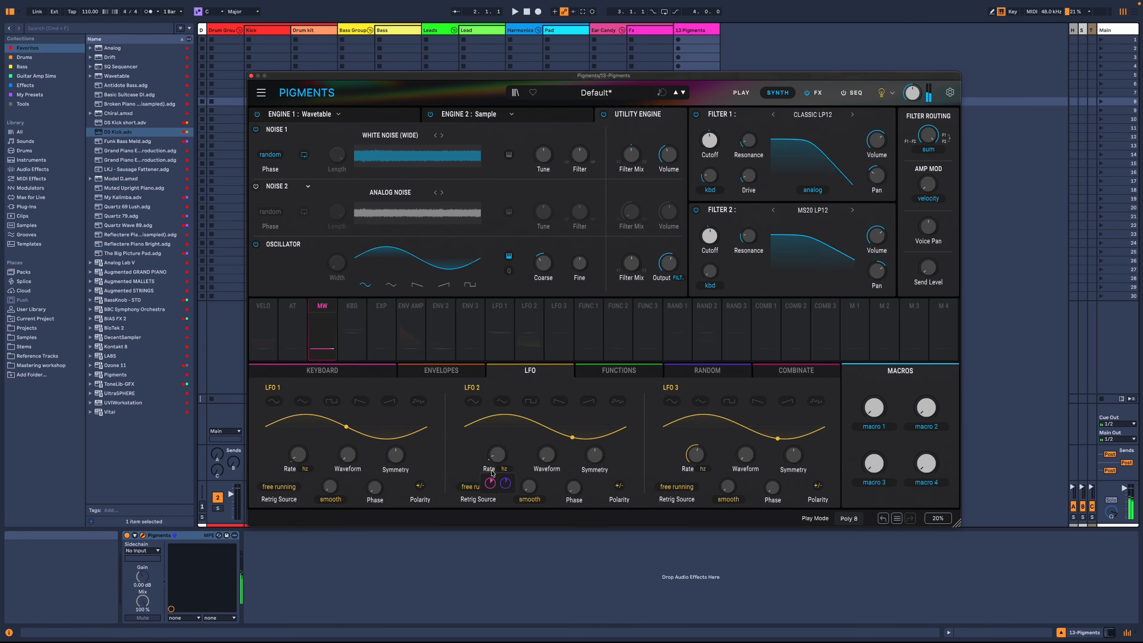
# Lower the FX A Tape Echo's input volume, raise the Multiband's output and readjust the mod wheel amount on its low output
pyautogui.click(827, 94)
pyautogui.moveTo(323, 331); pyautogui.dragTo(804, 257)
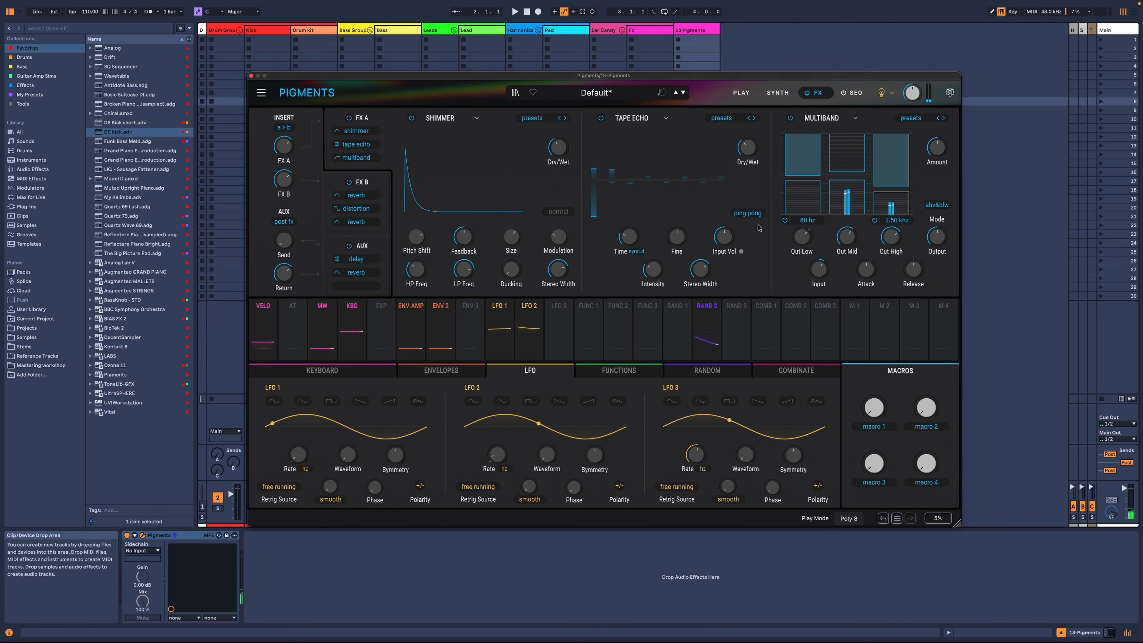
pyautogui.moveTo(724, 237); pyautogui.dragTo(728, 279)
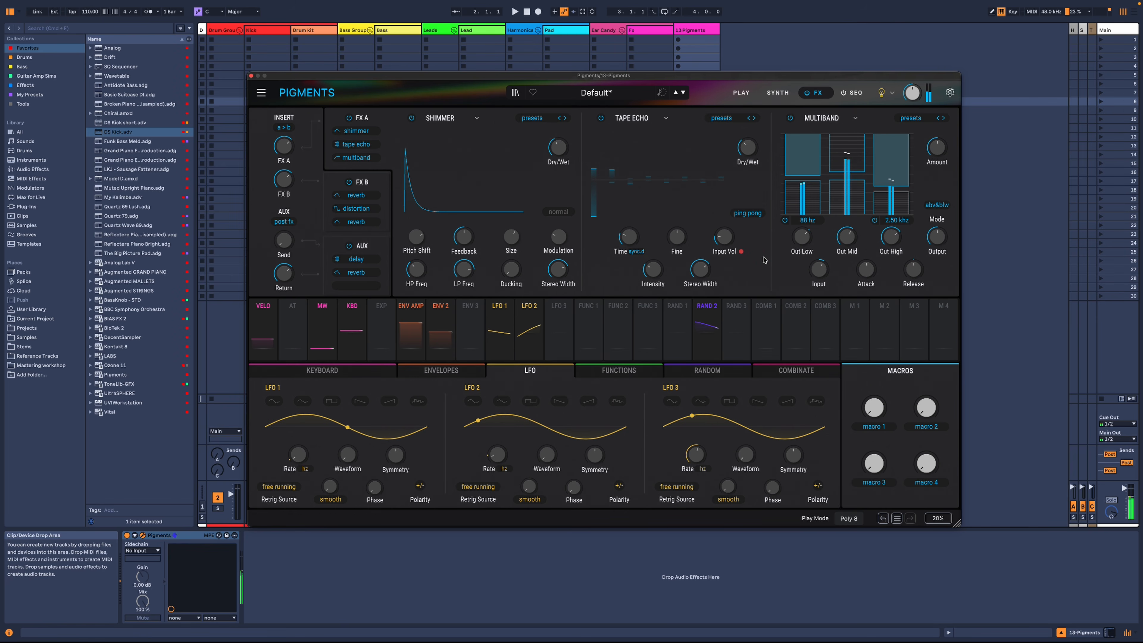
pyautogui.moveTo(936, 241); pyautogui.dragTo(937, 217)
pyautogui.moveTo(808, 236); pyautogui.dragTo(809, 227)
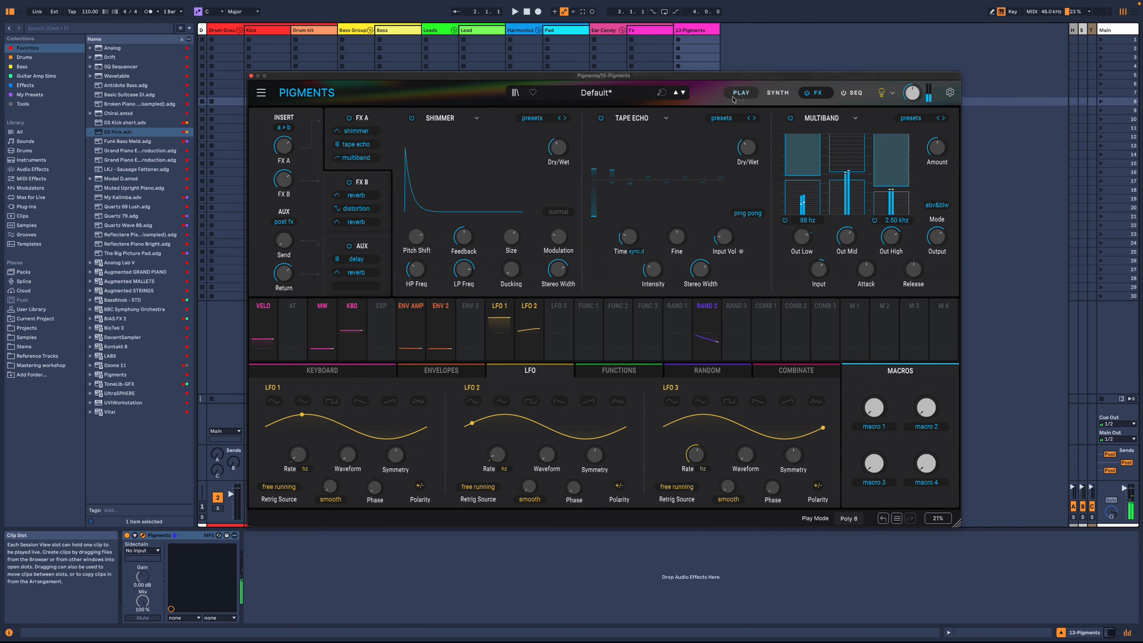
# Start saving the patch as a new preset named "Hopeless Feelings" and set its type to Evolving Pad
pyautogui.click(263, 93)
pyautogui.click(277, 133)
pyautogui.write('Hopeless Feelings')
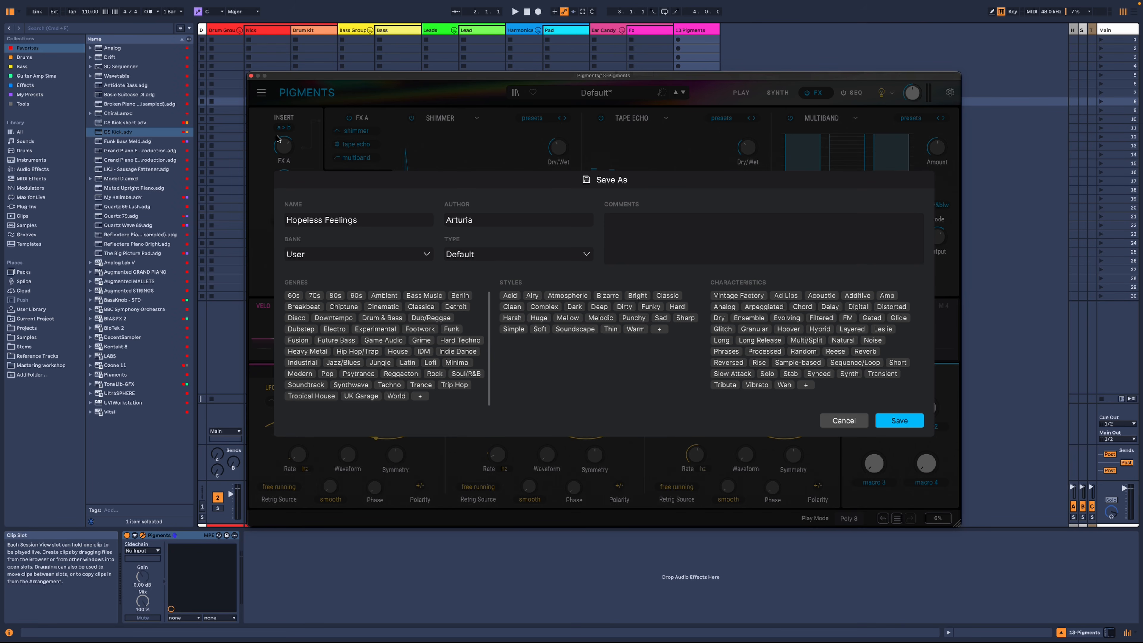
pyautogui.click(511, 256)
pyautogui.moveTo(477, 357)
pyautogui.click(625, 335)
# Tag the preset with the characteristics Delay, Distorted and Granular, and save it
pyautogui.click(831, 306)
pyautogui.click(892, 307)
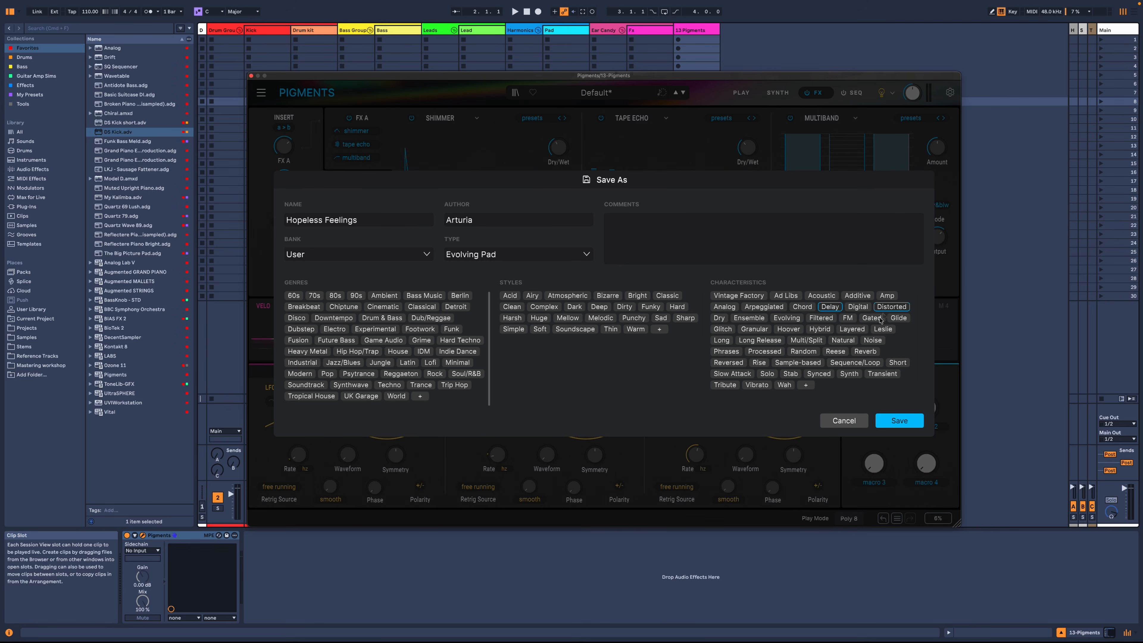
pyautogui.click(764, 331)
pyautogui.click(900, 421)
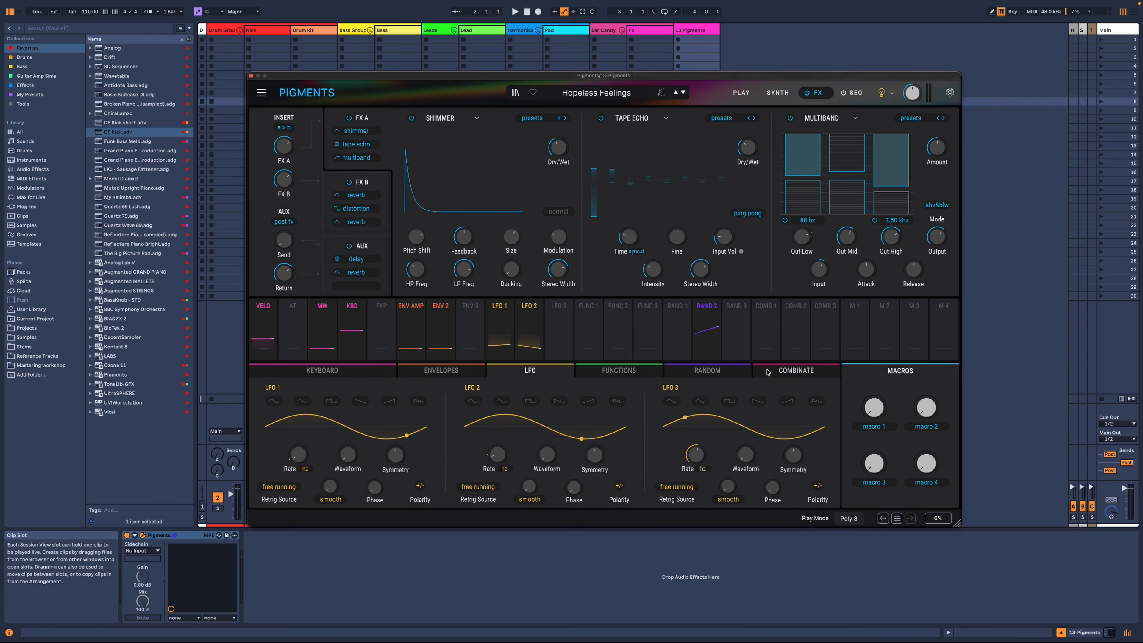